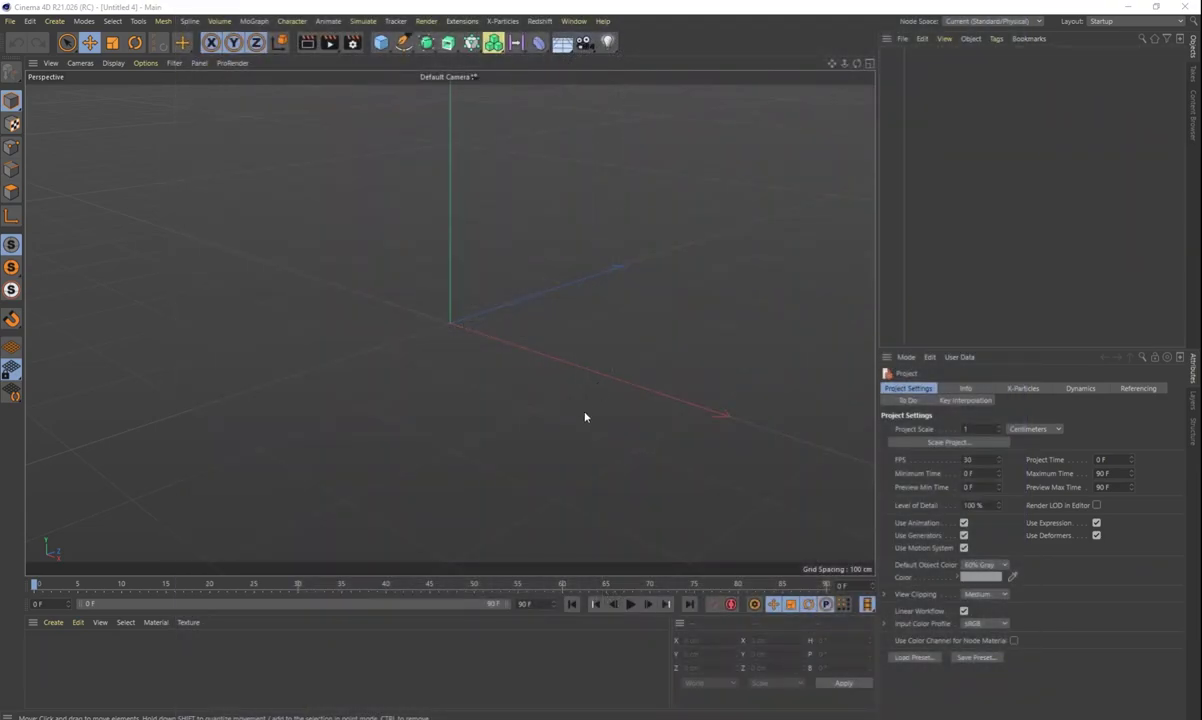
# Add a cube and set its X size to 17 cm and its Z size to 14 cm.
pyautogui.click(388, 48)
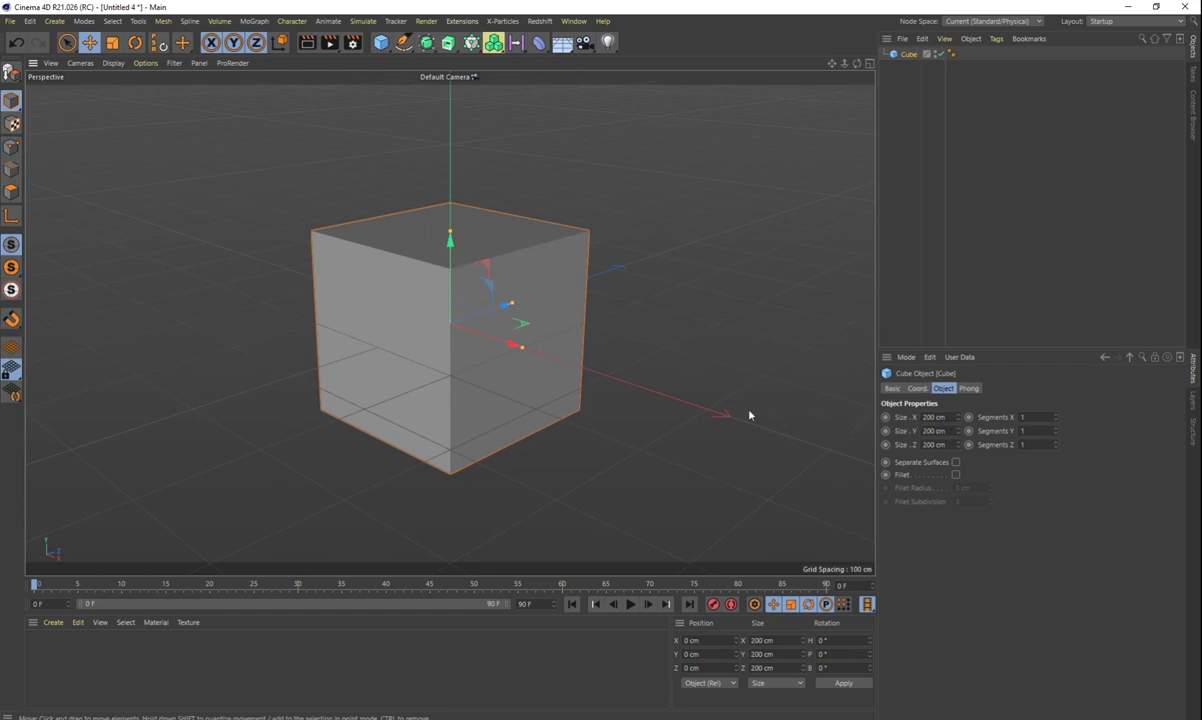
pyautogui.moveTo(949, 431); pyautogui.dragTo(882, 421)
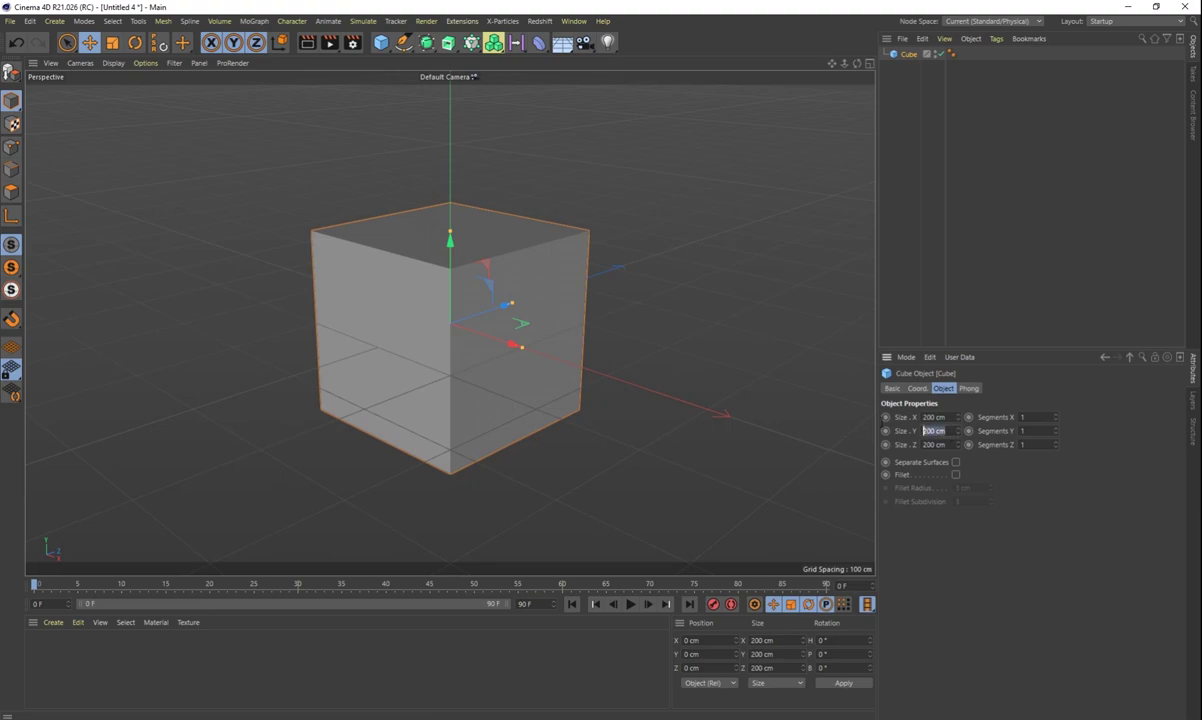
pyautogui.doubleClick(924, 416)
pyautogui.press('BackSpace')
pyautogui.write('17')
pyautogui.press('Return')
pyautogui.doubleClick(926, 444)
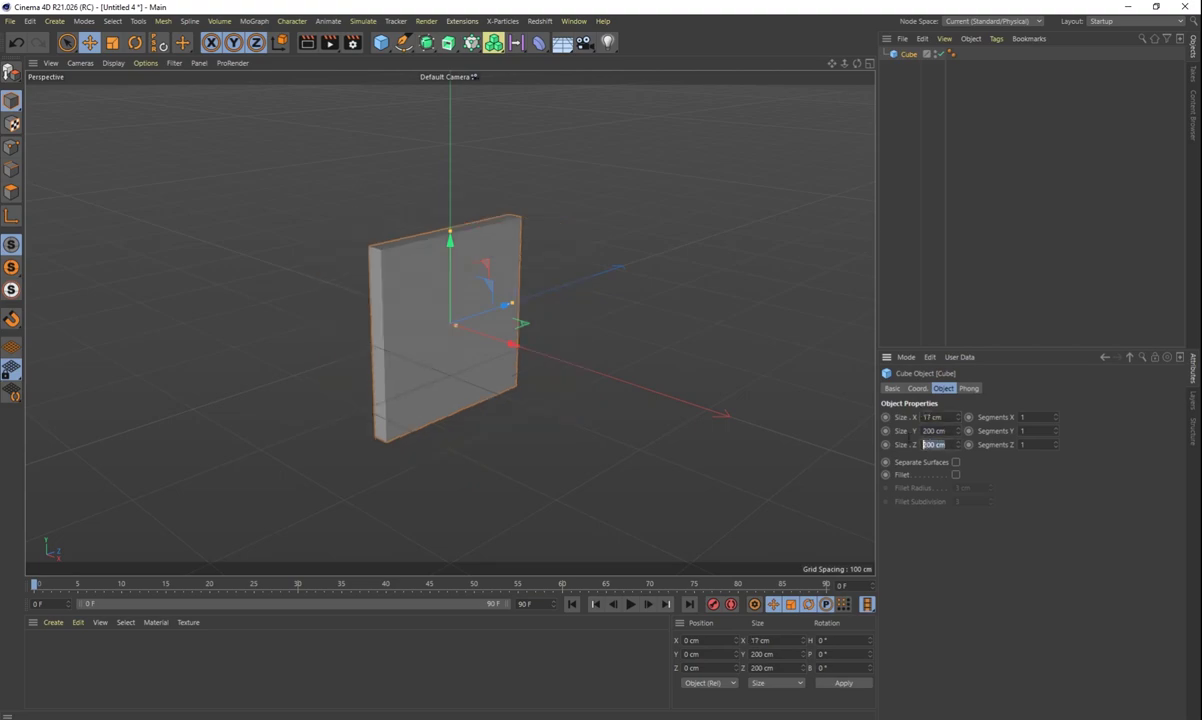
pyautogui.write('14')
pyautogui.press('Return')
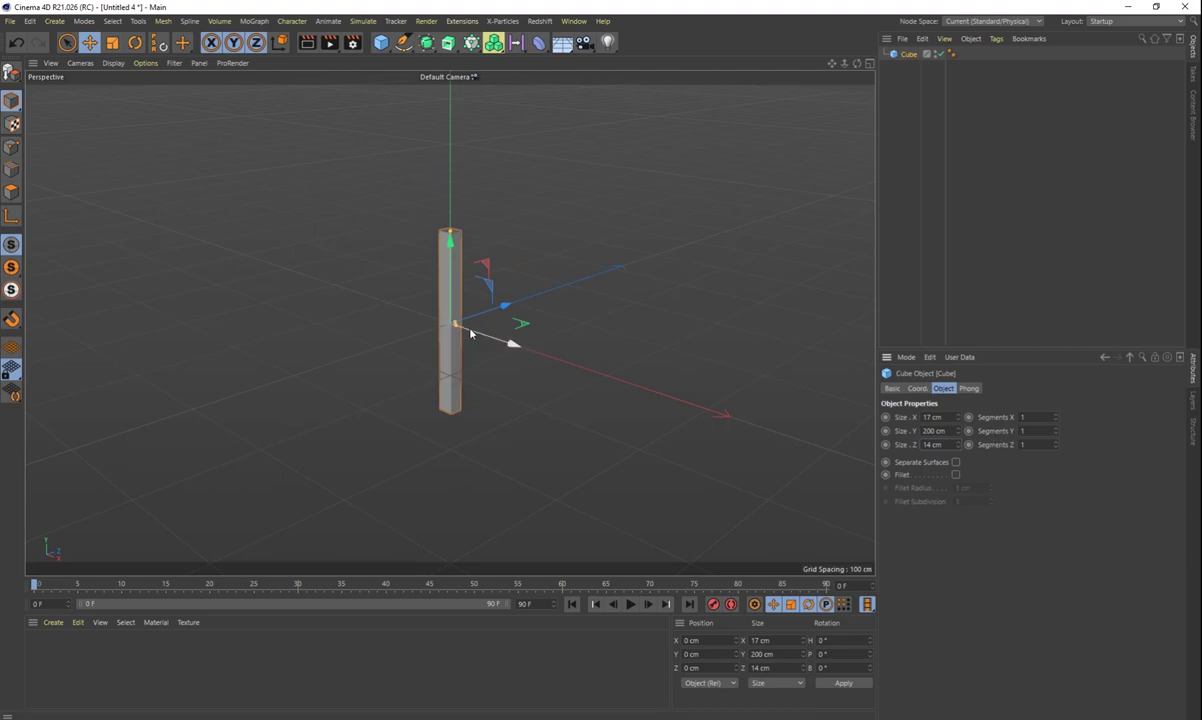
# Switch the viewport display to Gouraud Shading (Lines).
pyautogui.scroll(5, 470, 333)
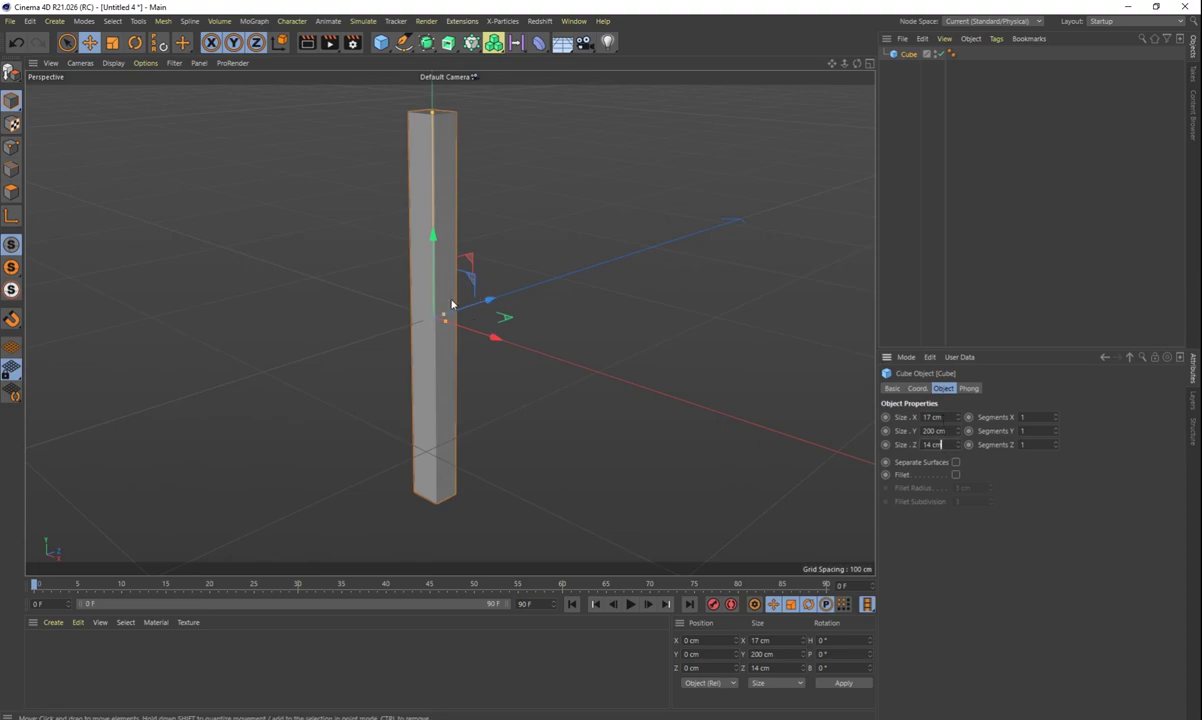
pyautogui.scroll(2, 456, 297)
pyautogui.keyDown('alt'); pyautogui.moveTo(450, 323); pyautogui.dragTo(527, 333); pyautogui.keyUp('alt')
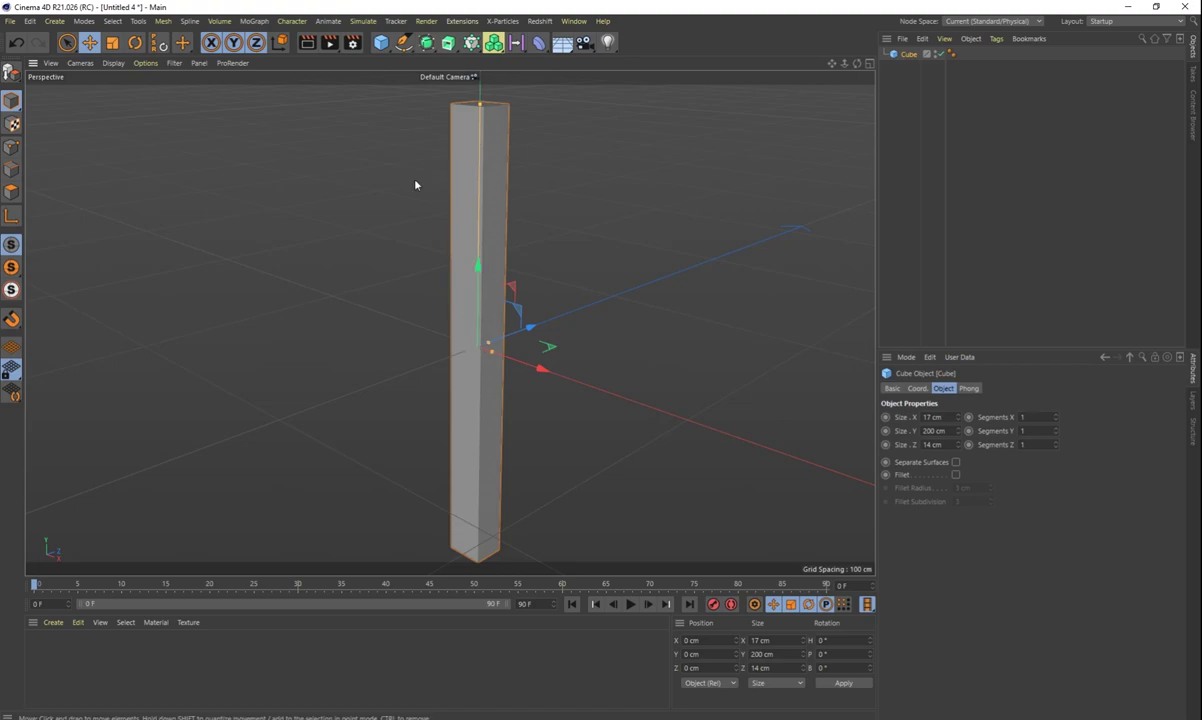
pyautogui.click(145, 63)
pyautogui.moveTo(113, 63)
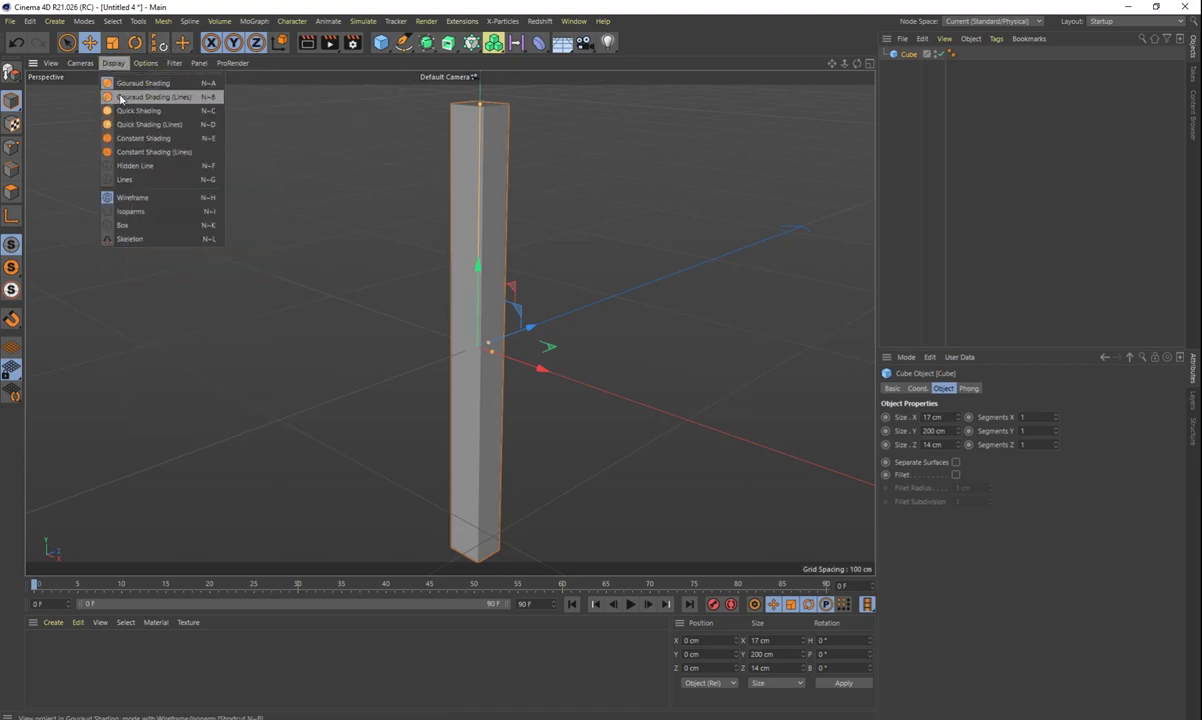
pyautogui.click(116, 96)
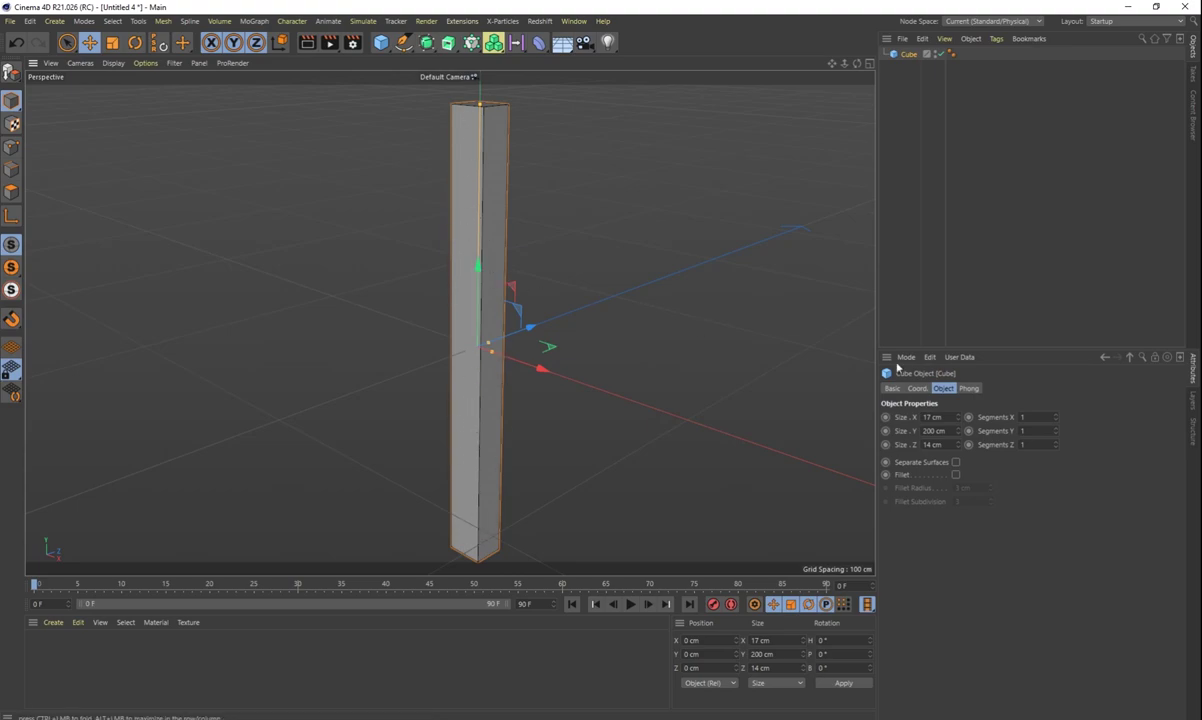
# Set the cube's segments to 10 in Y and 3 each in X and Z.
pyautogui.write('0')
pyautogui.press('Return')
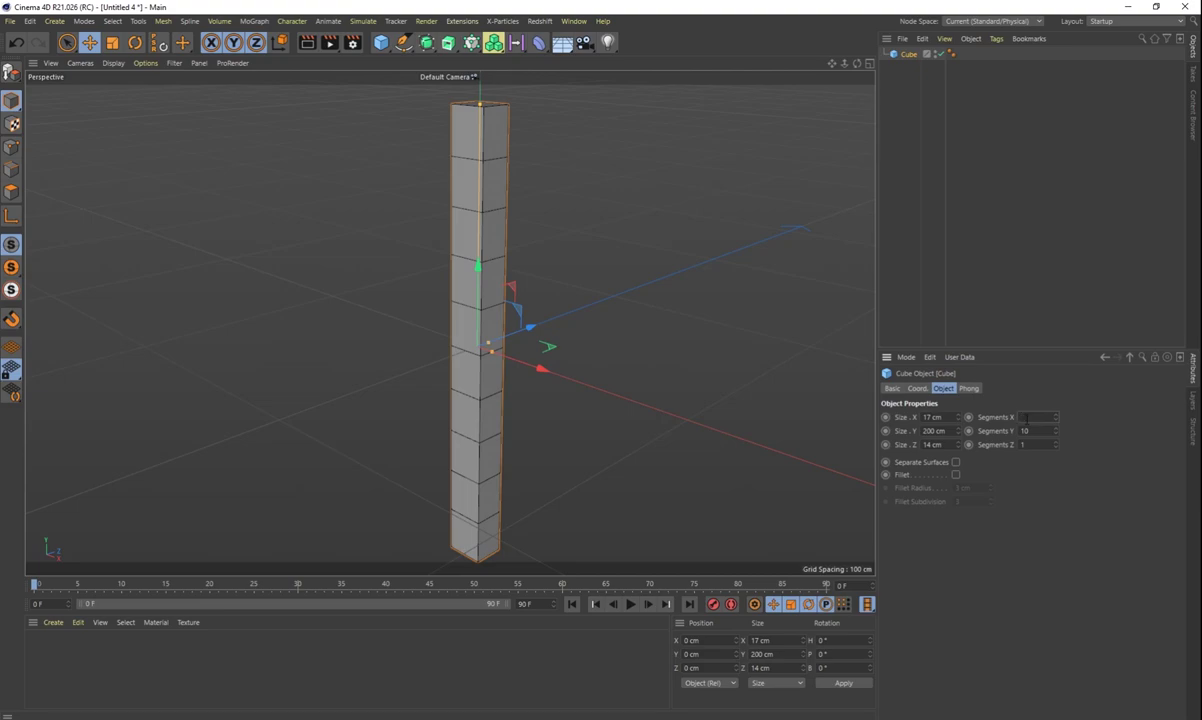
pyautogui.write('3')
pyautogui.press('Tab')
pyautogui.press('Return')
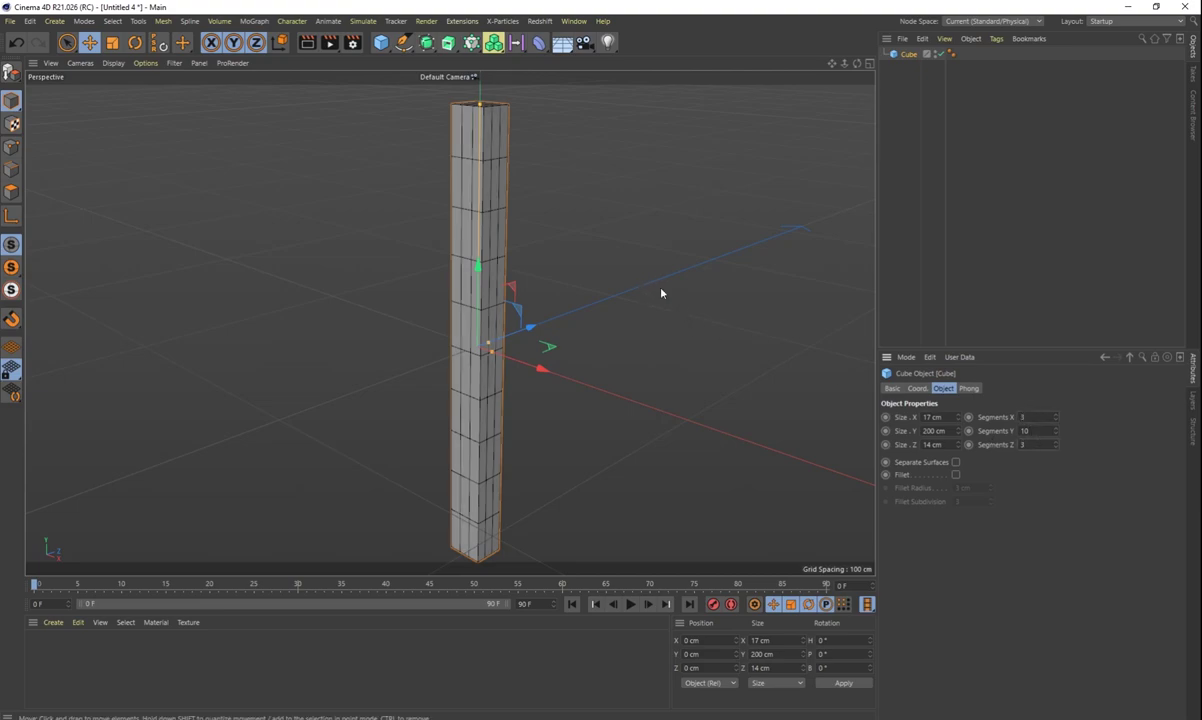
# Add a Taper deformer, make it a child of the cube and fit it to its parent.
pyautogui.keyDown('alt'); pyautogui.moveTo(593, 211); pyautogui.dragTo(524, 249); pyautogui.keyUp('alt')
pyautogui.scroll(3, 470, 188)
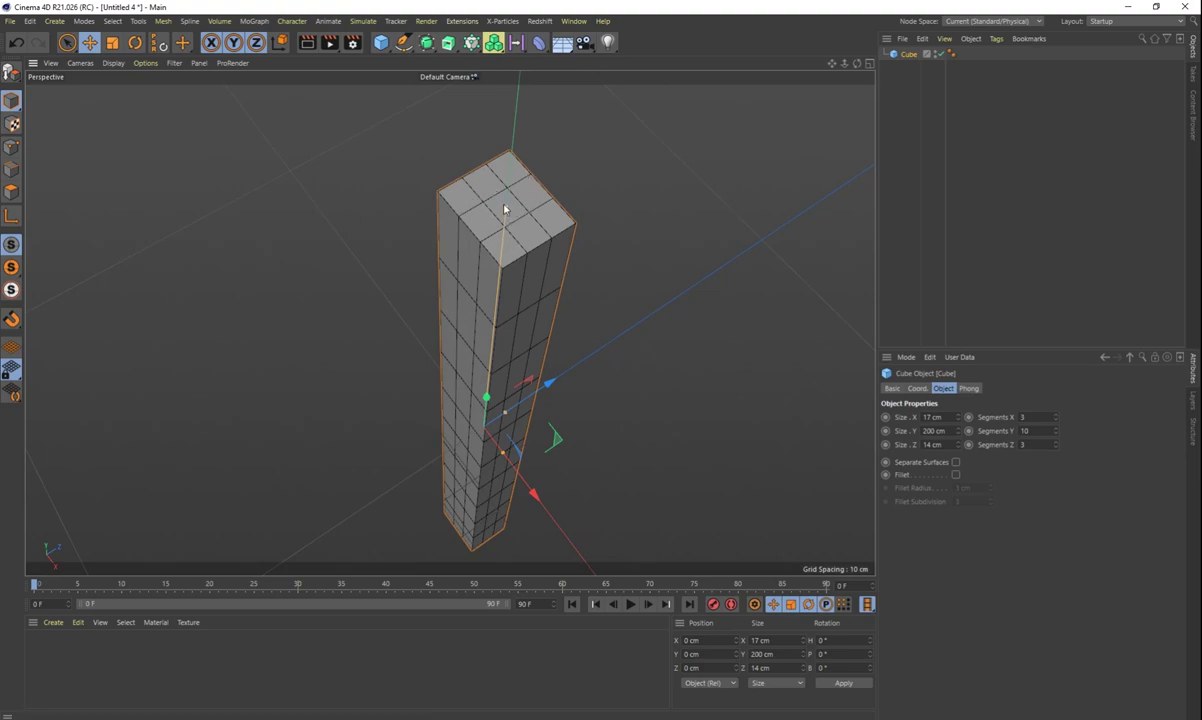
pyautogui.keyDown('alt'); pyautogui.moveTo(600, 406); pyautogui.dragTo(609, 339); pyautogui.keyUp('alt')
pyautogui.keyDown('alt'); pyautogui.moveTo(602, 412); pyautogui.dragTo(610, 321, button='middle'); pyautogui.keyUp('alt')
pyautogui.keyDown('alt'); pyautogui.moveTo(611, 326); pyautogui.dragTo(590, 424); pyautogui.keyUp('alt')
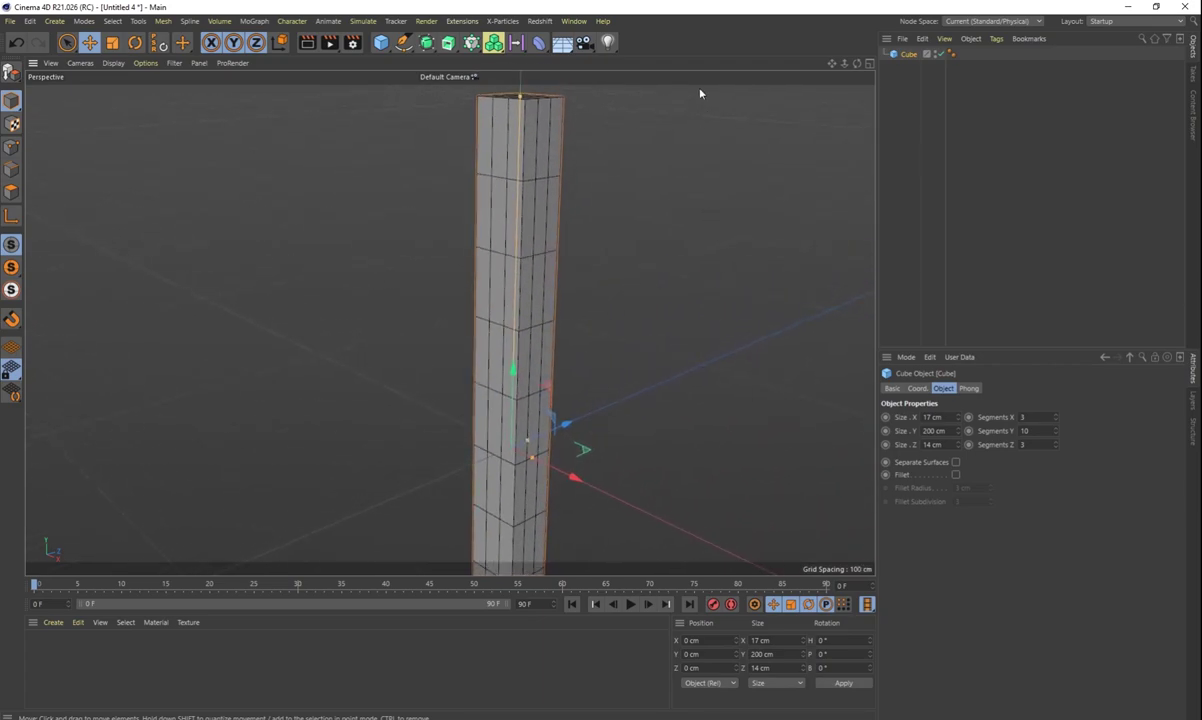
pyautogui.keyDown('alt'); pyautogui.moveTo(568, 161); pyautogui.dragTo(577, 268); pyautogui.keyUp('alt')
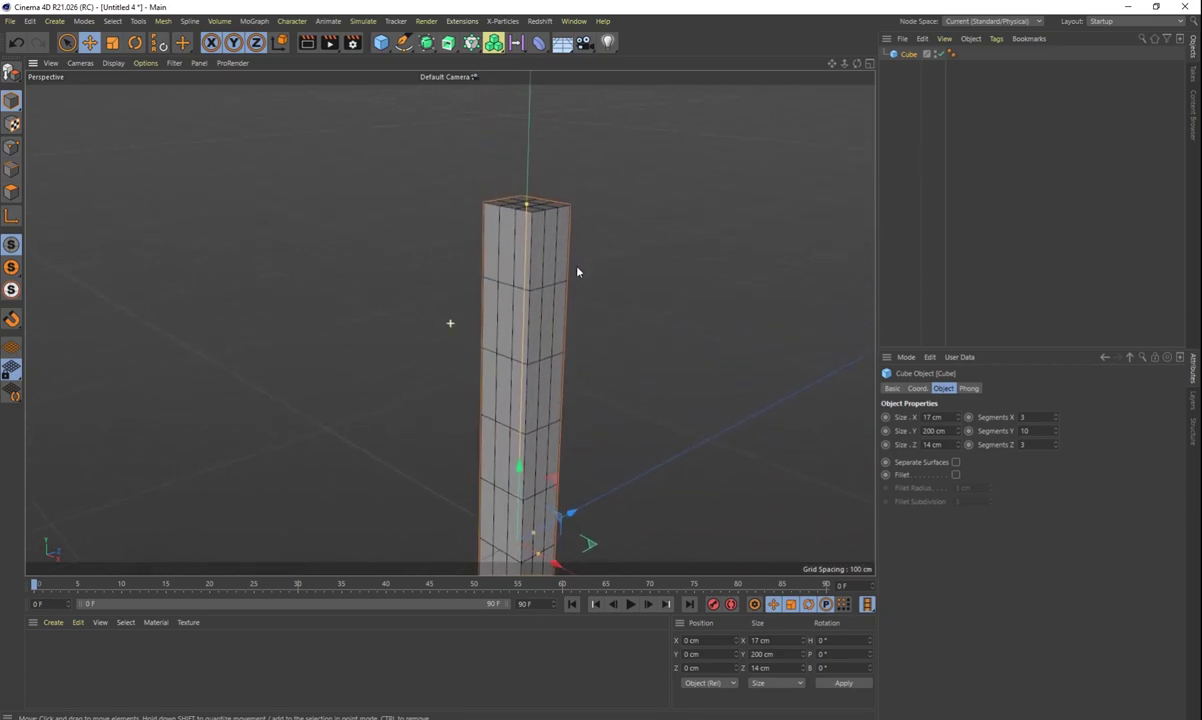
pyautogui.click(538, 42)
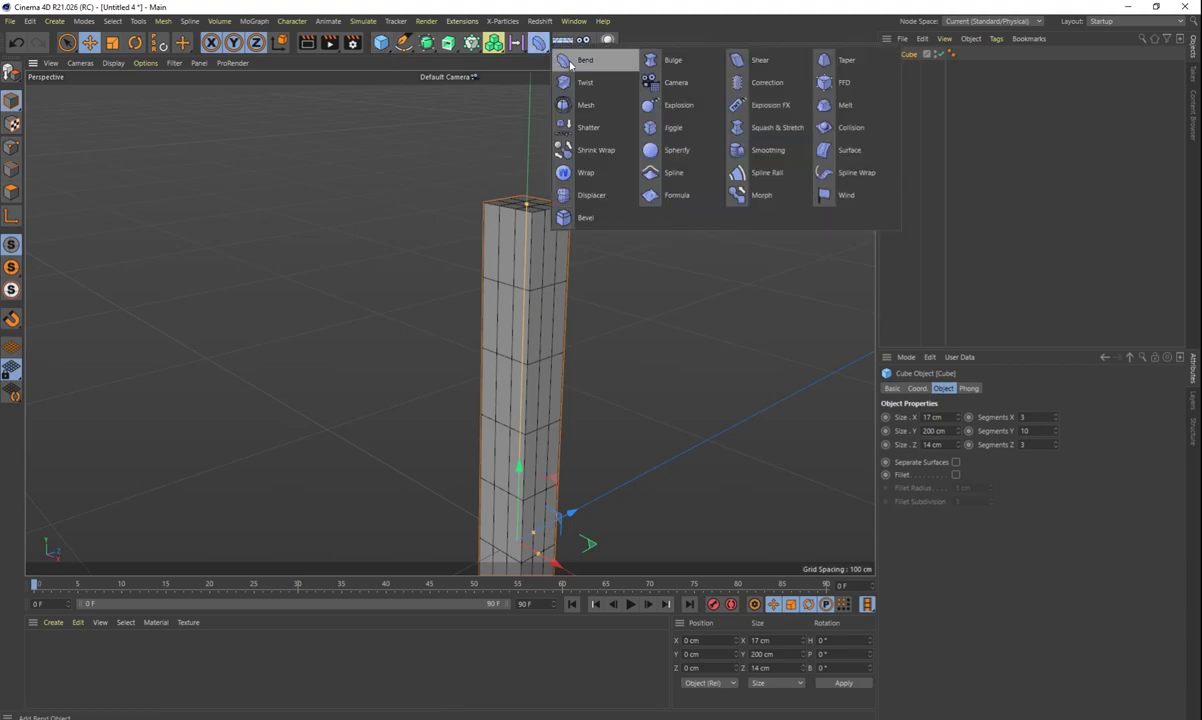
pyautogui.click(828, 61)
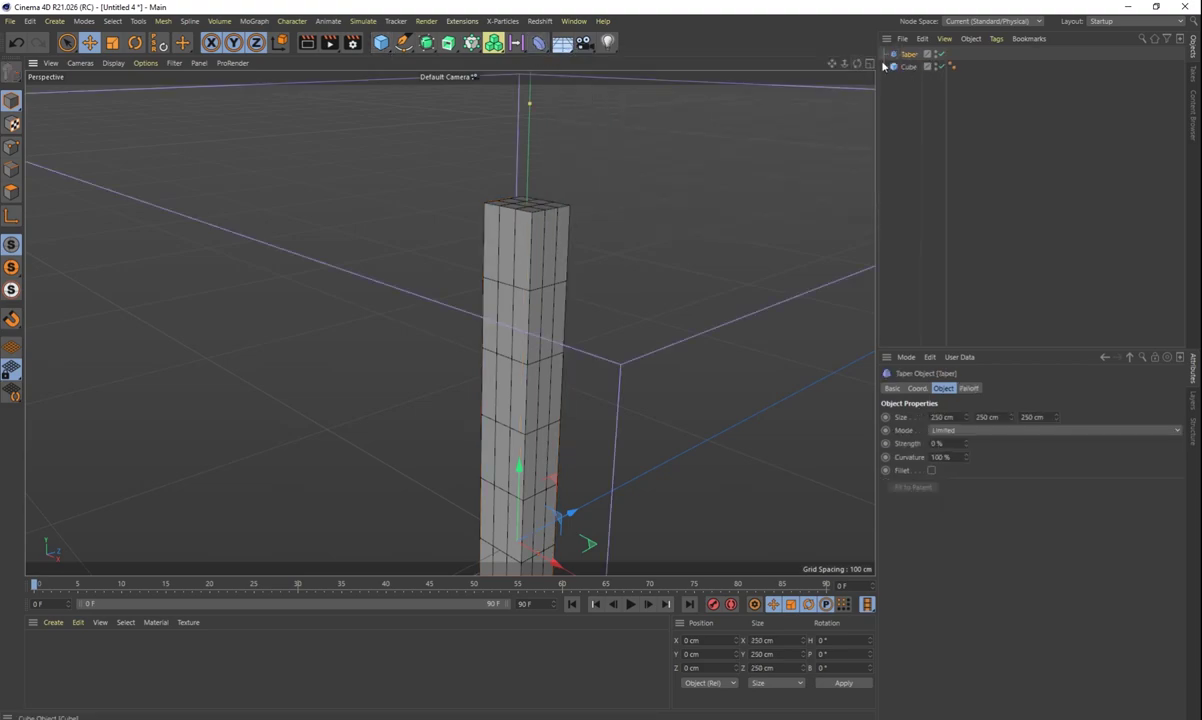
pyautogui.moveTo(906, 54); pyautogui.dragTo(912, 70)
pyautogui.click(922, 487)
pyautogui.keyDown('alt'); pyautogui.moveTo(627, 427); pyautogui.dragTo(601, 459, button='middle'); pyautogui.keyUp('alt')
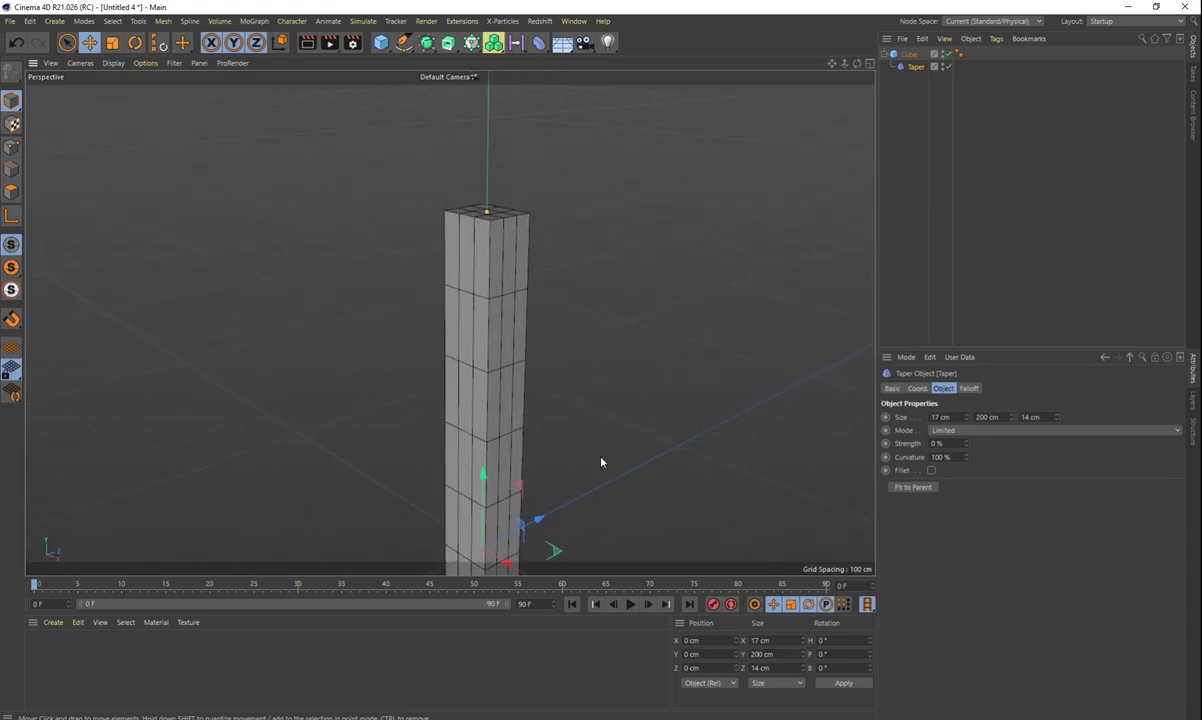
# Raise the Taper deformer's strength to about 93%.
pyautogui.moveTo(967, 444); pyautogui.dragTo(1028, 422)
pyautogui.keyDown('alt'); pyautogui.moveTo(714, 391); pyautogui.dragTo(605, 203); pyautogui.keyUp('alt')
pyautogui.keyDown('alt'); pyautogui.moveTo(538, 481); pyautogui.dragTo(563, 518); pyautogui.keyUp('alt')
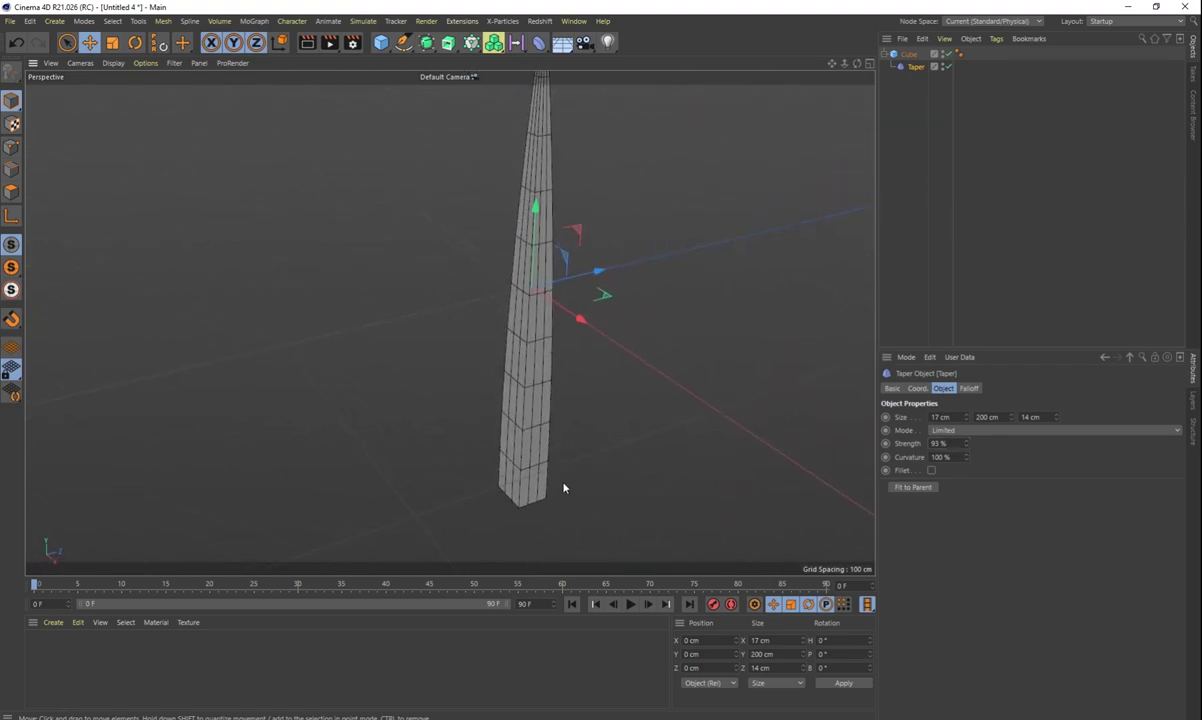
pyautogui.keyDown('alt'); pyautogui.moveTo(586, 384); pyautogui.dragTo(539, 453, button='middle'); pyautogui.keyUp('alt')
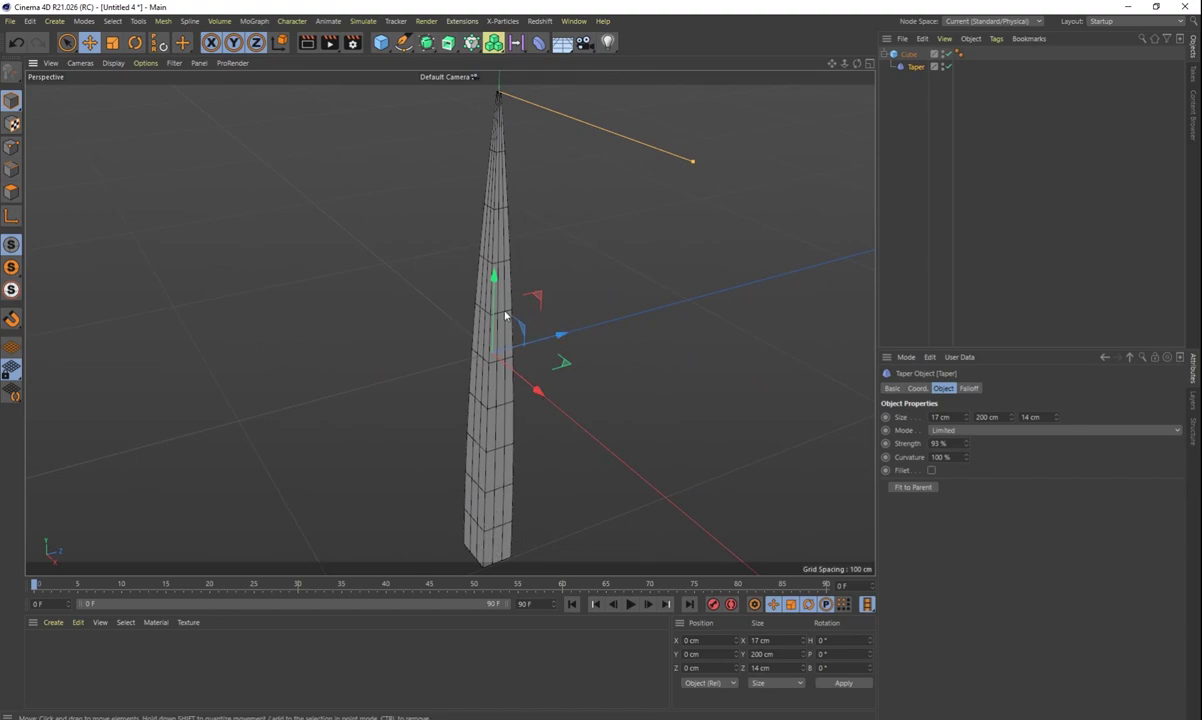
pyautogui.scroll(4, 508, 118)
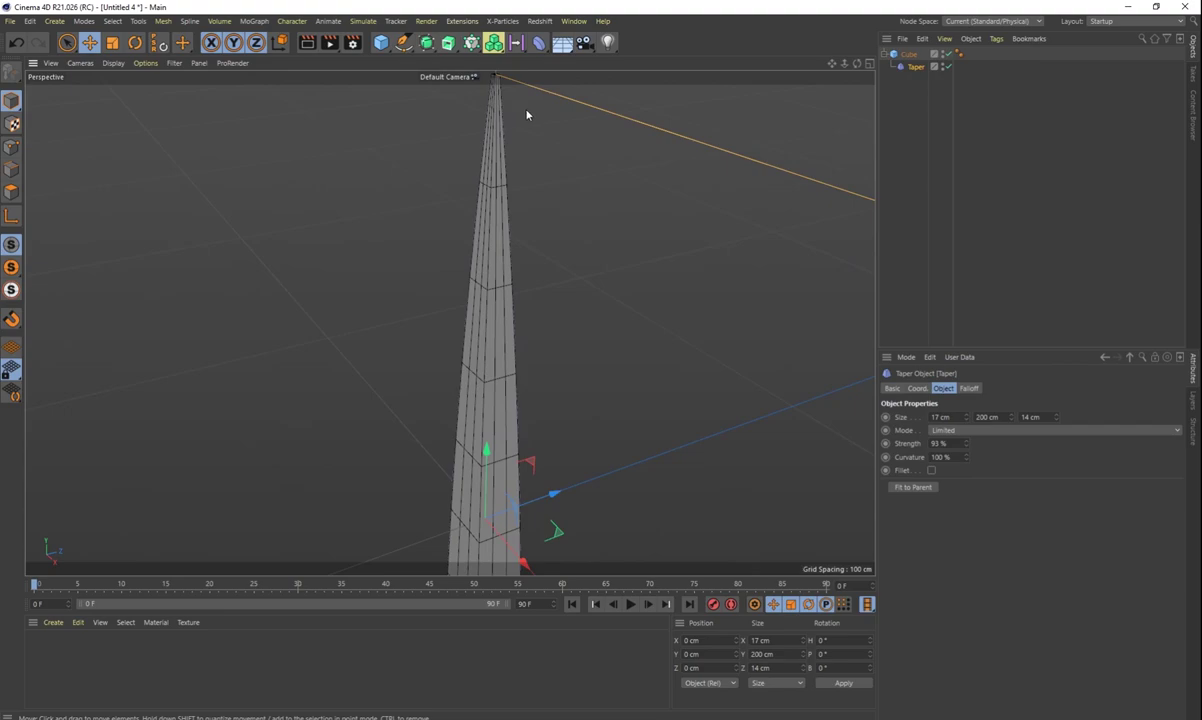
pyautogui.keyDown('alt'); pyautogui.moveTo(528, 115); pyautogui.dragTo(590, 266); pyautogui.keyUp('alt')
pyautogui.keyDown('alt'); pyautogui.moveTo(622, 309); pyautogui.dragTo(714, 376); pyautogui.keyUp('alt')
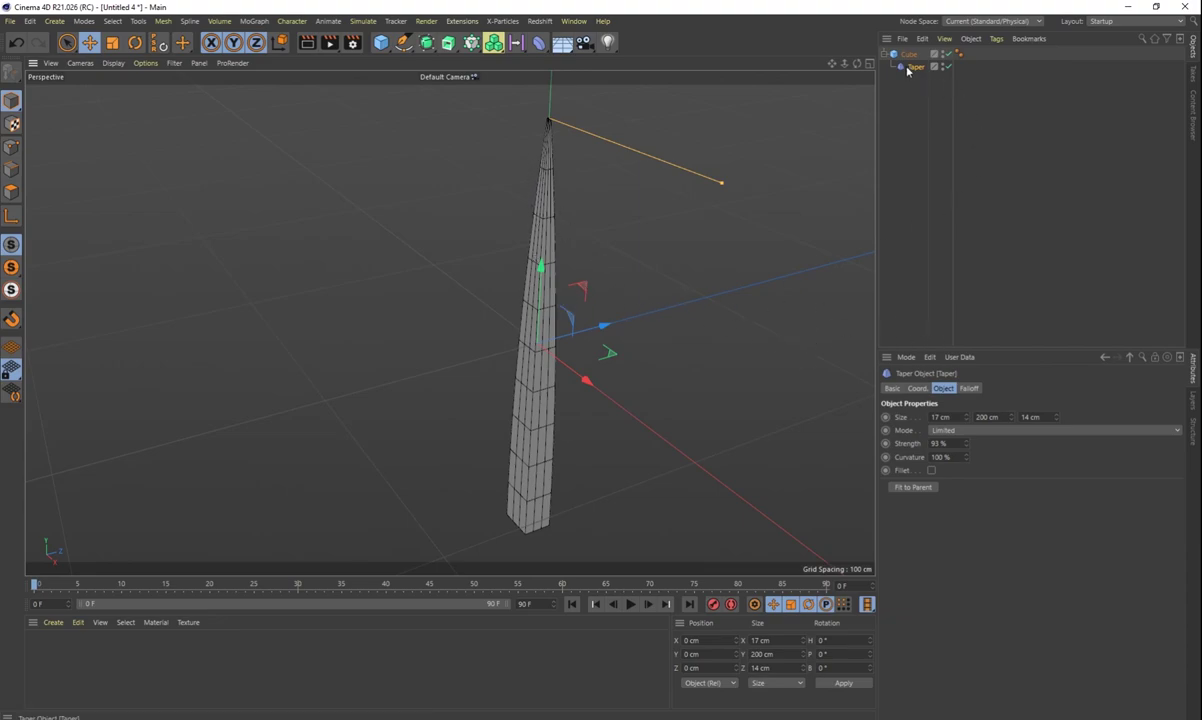
# Move the Taper deformer up along Y to about 86.5 cm.
pyautogui.moveTo(540, 266); pyautogui.dragTo(549, 112)
pyautogui.keyDown('alt'); pyautogui.moveTo(699, 252); pyautogui.dragTo(695, 372, button='middle'); pyautogui.keyUp('alt')
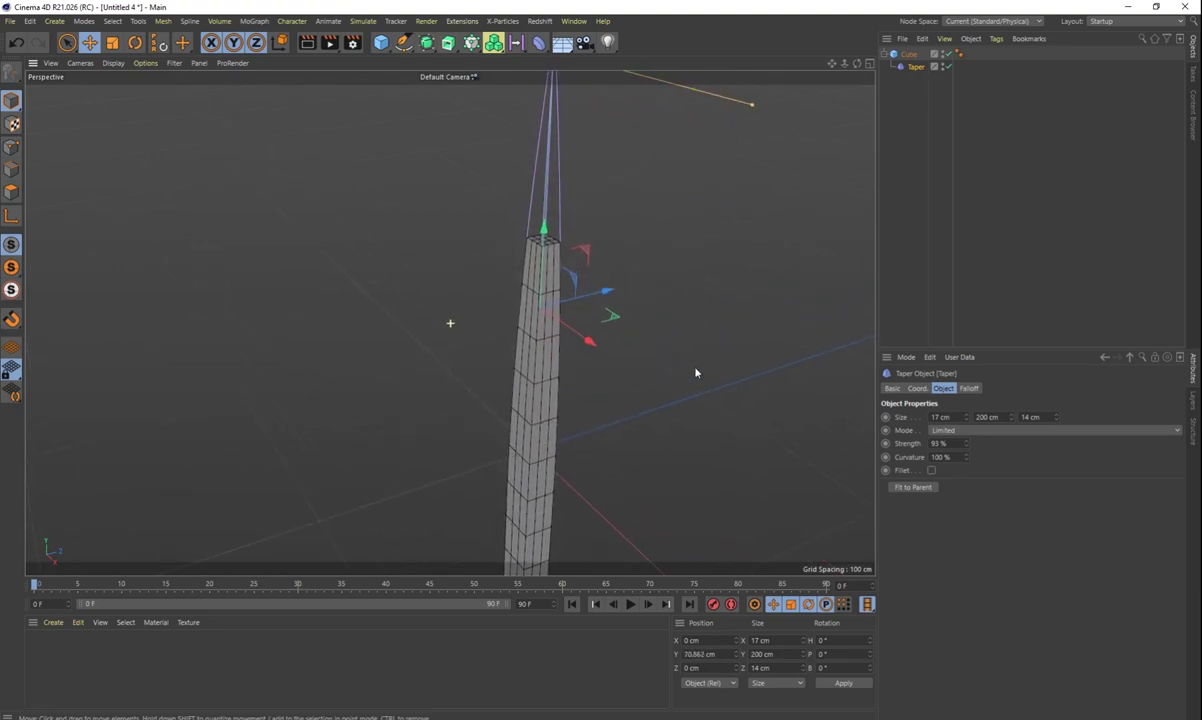
pyautogui.moveTo(545, 229); pyautogui.dragTo(545, 194)
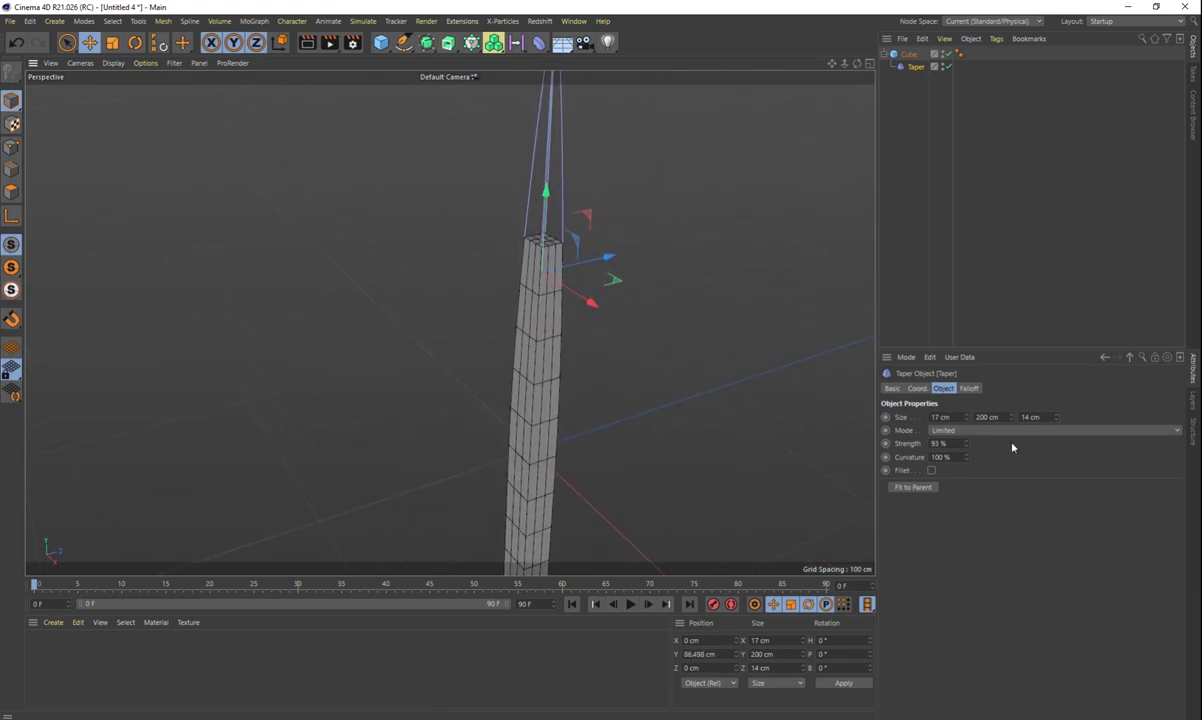
# Reduce the Taper deformer's Y size to about 59 cm and set its strength to 100%.
pyautogui.moveTo(1012, 419); pyautogui.dragTo(1012, 485)
pyautogui.moveTo(949, 443); pyautogui.dragTo(904, 437)
pyautogui.write('100')
pyautogui.press('Return')
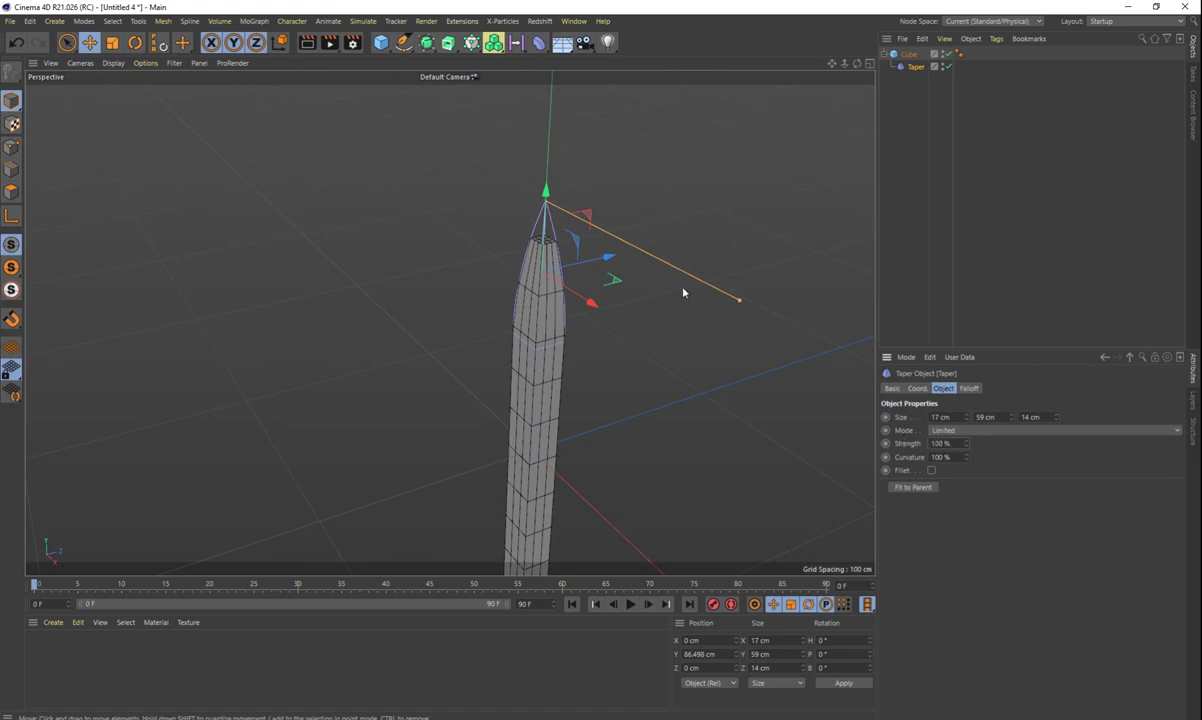
# Lower the Taper deformer along Y to about 73.8 cm.
pyautogui.moveTo(545, 193); pyautogui.dragTo(547, 223)
pyautogui.keyDown('alt'); pyautogui.moveTo(630, 465); pyautogui.dragTo(670, 340); pyautogui.keyUp('alt')
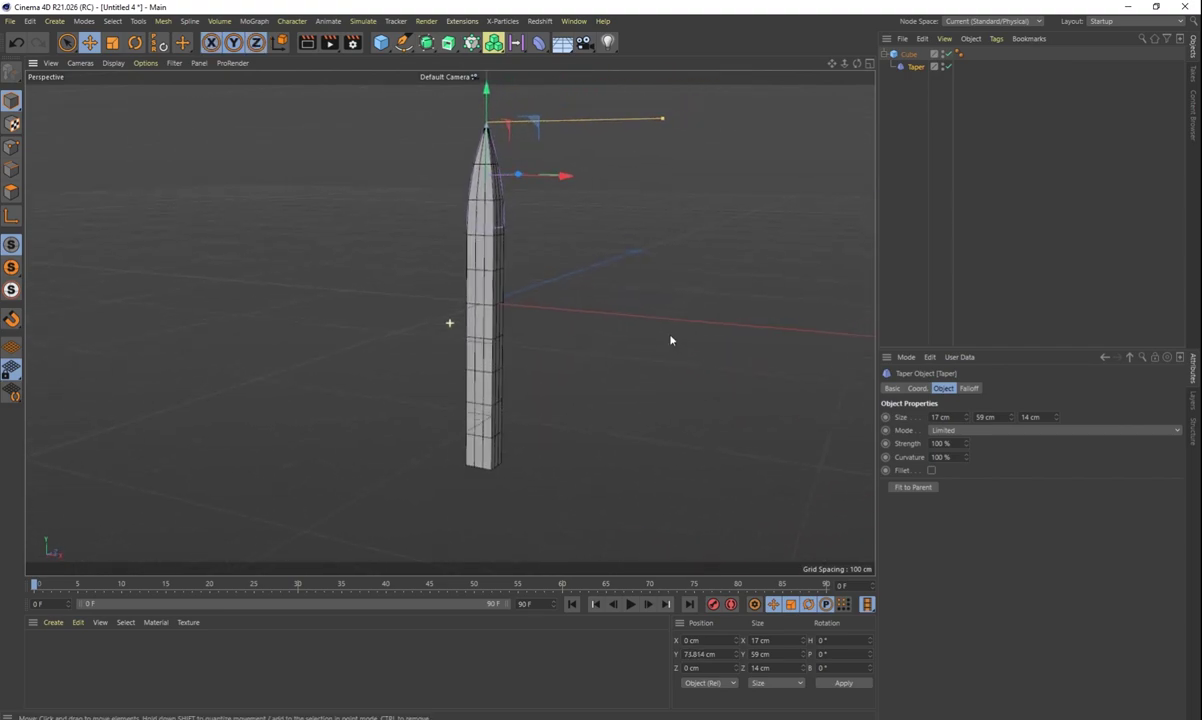
pyautogui.keyDown('alt'); pyautogui.moveTo(508, 378); pyautogui.dragTo(520, 196); pyautogui.keyUp('alt')
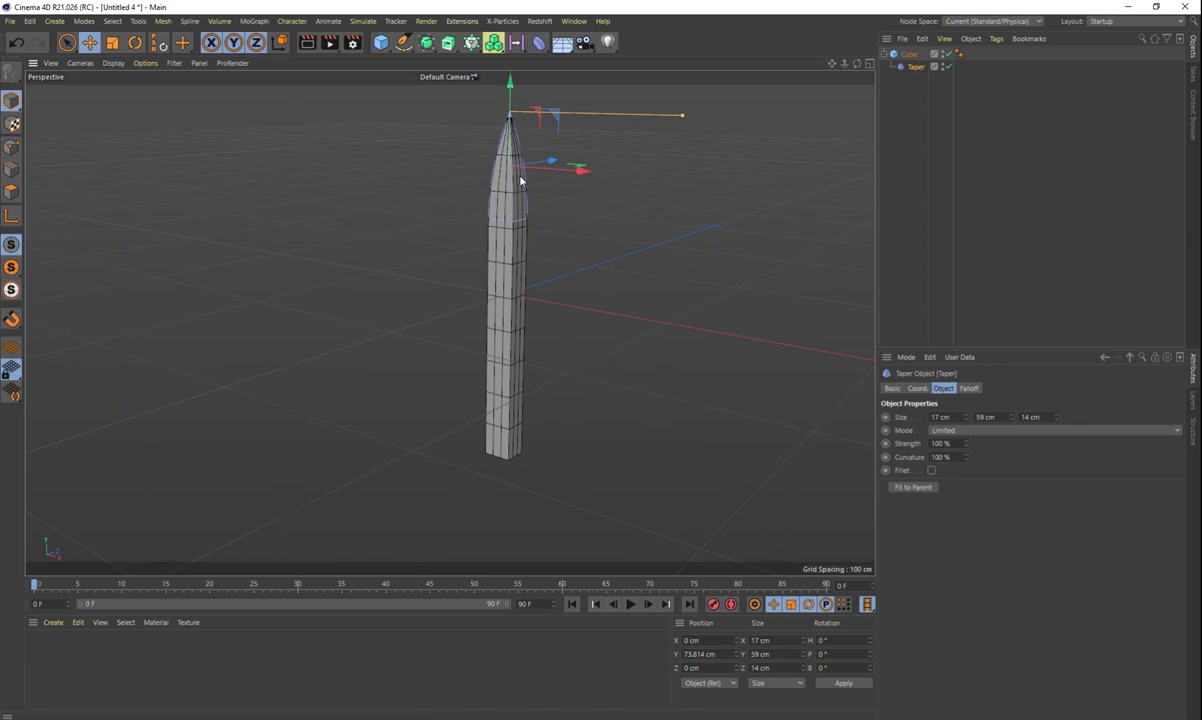
pyautogui.keyDown('alt'); pyautogui.moveTo(584, 284); pyautogui.dragTo(585, 371); pyautogui.keyUp('alt')
# Set the Taper deformer's size to 30 cm in X, 400 cm in Y and 30 cm in Z.
pyautogui.moveTo(1011, 417); pyautogui.dragTo(1011, 382)
pyautogui.click(985, 417)
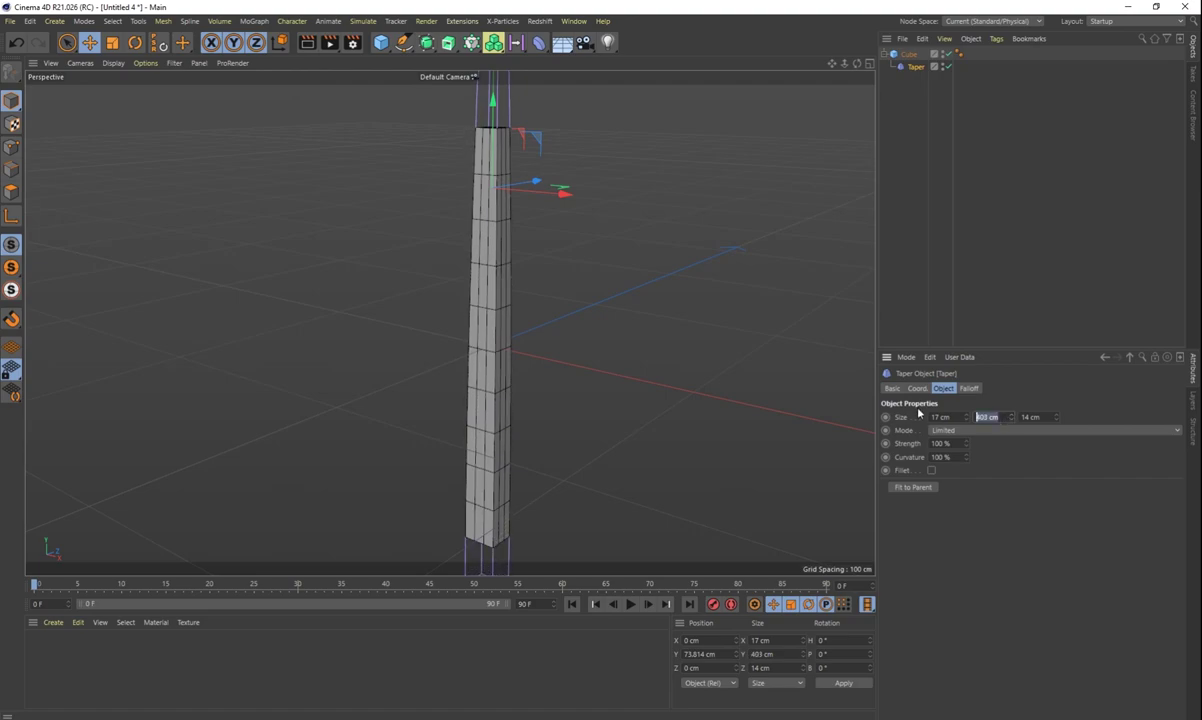
pyautogui.write('400')
pyautogui.press('Return')
pyautogui.click(929, 416)
pyautogui.write('30')
pyautogui.press('Tab')
pyautogui.press('Tab')
pyautogui.write('30')
pyautogui.press('Return')
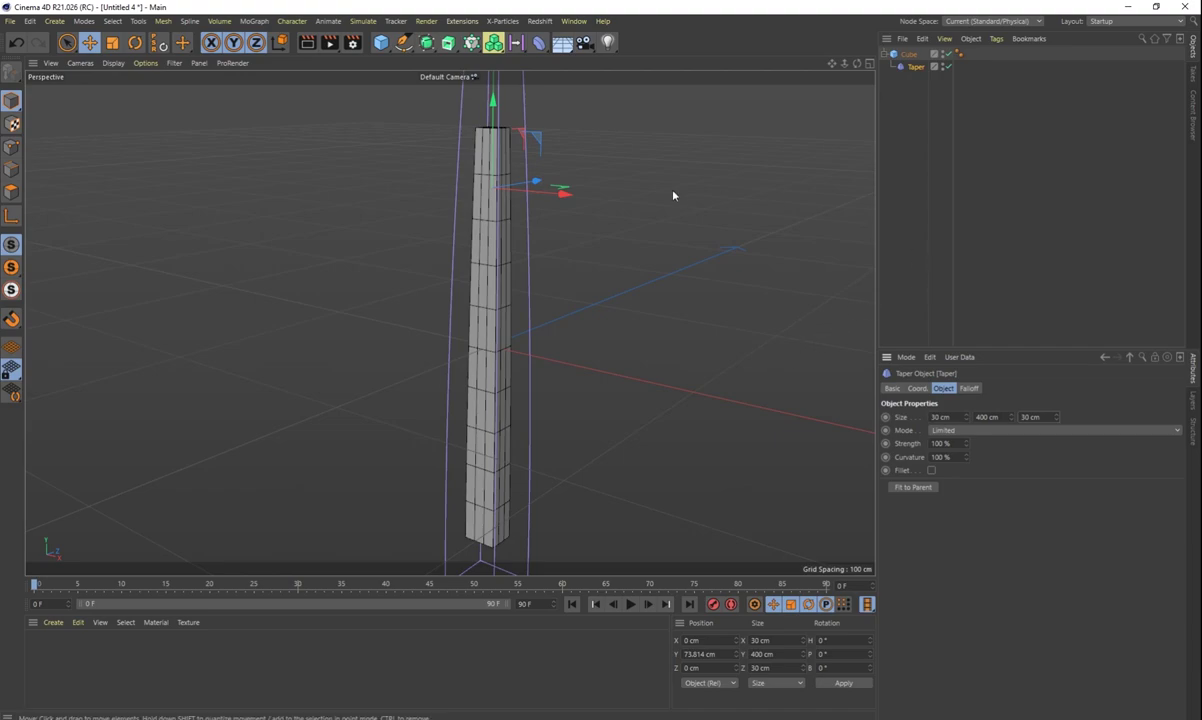
# Move the Taper deformer down along Y to about -74.3 cm so it tapers the whole bar.
pyautogui.moveTo(491, 99); pyautogui.dragTo(470, 424)
pyautogui.keyDown('alt'); pyautogui.moveTo(565, 467); pyautogui.dragTo(531, 487); pyautogui.keyUp('alt')
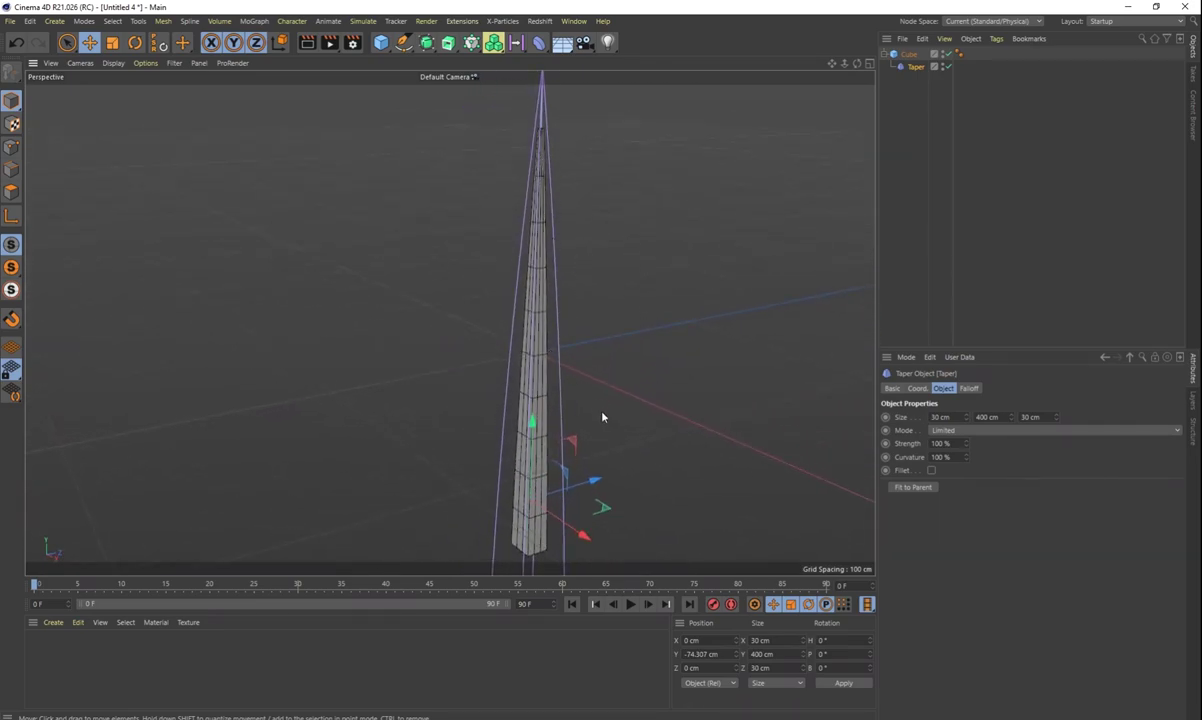
pyautogui.keyDown('alt'); pyautogui.moveTo(555, 268); pyautogui.dragTo(632, 305); pyautogui.keyUp('alt')
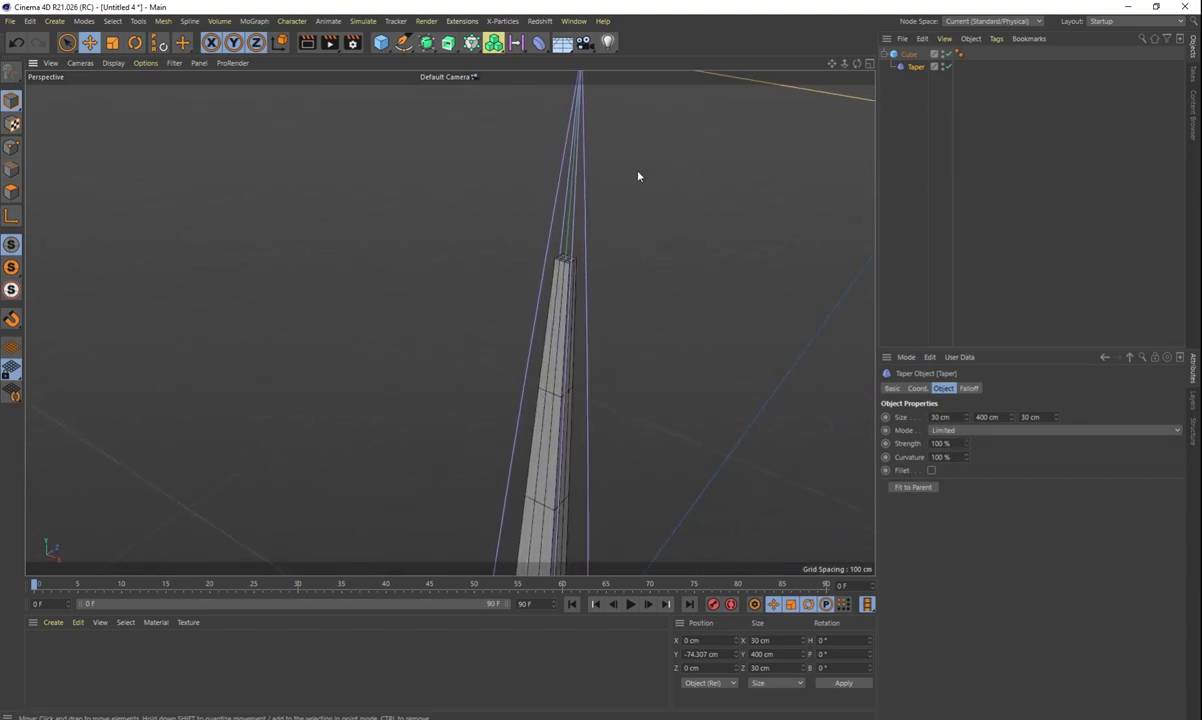
pyautogui.keyDown('alt'); pyautogui.moveTo(727, 240); pyautogui.dragTo(670, 238); pyautogui.keyUp('alt')
pyautogui.keyDown('alt'); pyautogui.moveTo(632, 196); pyautogui.dragTo(641, 300); pyautogui.keyUp('alt')
# Fine-tune the Taper deformer's Y position to about -75.9 cm, checking the bar's tip and base.
pyautogui.moveTo(596, 506); pyautogui.dragTo(589, 543)
pyautogui.scroll(3, 636, 264)
pyautogui.keyDown('alt'); pyautogui.moveTo(639, 262); pyautogui.dragTo(561, 296); pyautogui.keyUp('alt')
pyautogui.moveTo(541, 460); pyautogui.dragTo(547, 402)
pyautogui.keyDown('alt'); pyautogui.moveTo(620, 360); pyautogui.dragTo(563, 453); pyautogui.keyUp('alt')
pyautogui.moveTo(524, 534)
pyautogui.mouseDown()
pyautogui.moveTo(529, 507)
pyautogui.moveTo(526, 550)
pyautogui.moveTo(531, 534)
pyautogui.moveTo(537, 548)
pyautogui.mouseUp()
pyautogui.keyDown('alt'); pyautogui.moveTo(603, 492); pyautogui.dragTo(591, 314); pyautogui.keyUp('alt')
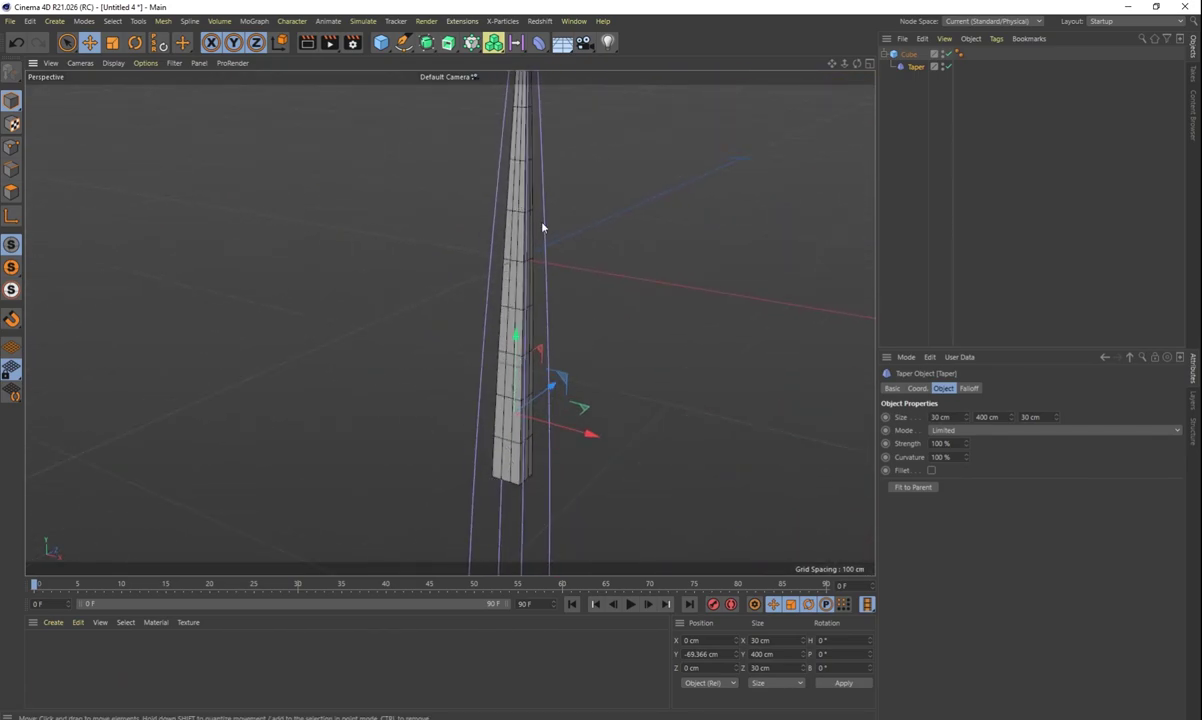
pyautogui.moveTo(515, 327)
pyautogui.mouseDown()
pyautogui.moveTo(526, 204)
pyautogui.moveTo(514, 392)
pyautogui.moveTo(516, 343)
pyautogui.mouseUp()
pyautogui.keyDown('alt'); pyautogui.moveTo(601, 322); pyautogui.dragTo(632, 422); pyautogui.keyUp('alt')
pyautogui.moveTo(536, 453)
pyautogui.mouseDown()
pyautogui.moveTo(539, 463)
pyautogui.moveTo(537, 452)
pyautogui.mouseUp()
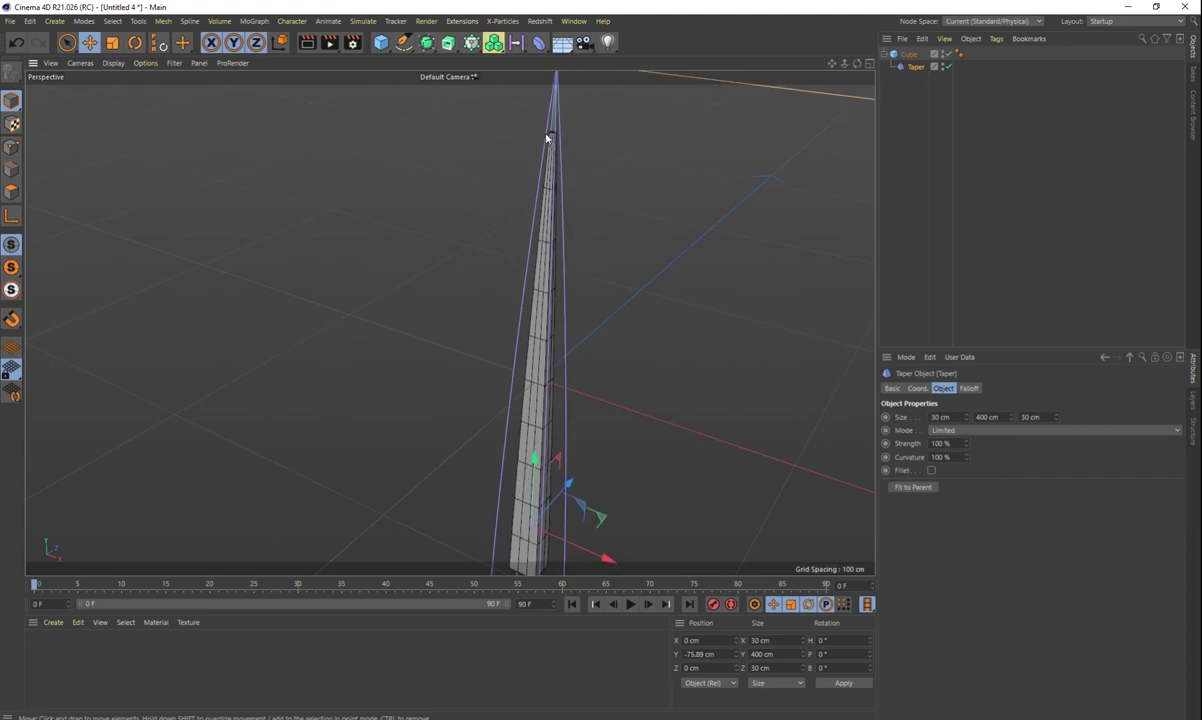
pyautogui.moveTo(616, 483)
pyautogui.keyDown('alt'); pyautogui.mouseDown()
pyautogui.moveTo(625, 451)
pyautogui.moveTo(636, 467)
pyautogui.moveTo(598, 397)
pyautogui.moveTo(612, 486)
pyautogui.moveTo(604, 500)
pyautogui.moveTo(593, 486)
pyautogui.mouseUp(); pyautogui.keyUp('alt')
pyautogui.scroll(1, 614, 447)
pyautogui.scroll(-2, 614, 447)
# Enable the fillet on the cube with a 3 cm radius and 3 subdivisions.
pyautogui.click(965, 199)
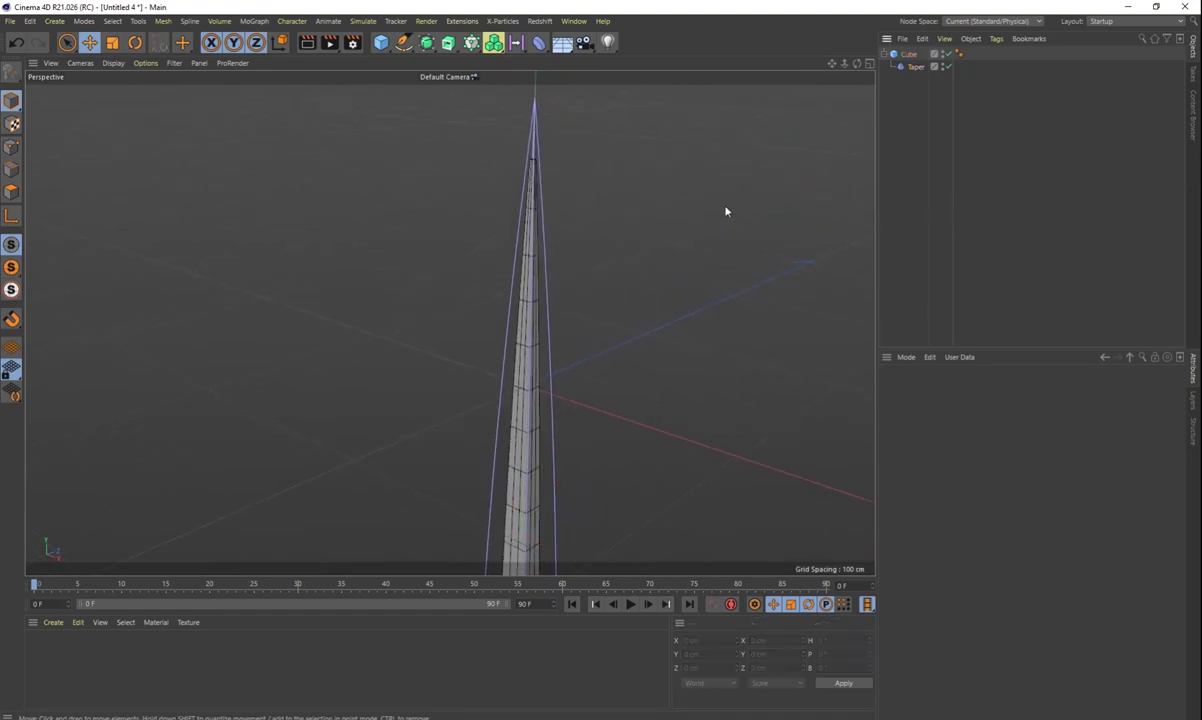
pyautogui.click(909, 65)
pyautogui.click(913, 57)
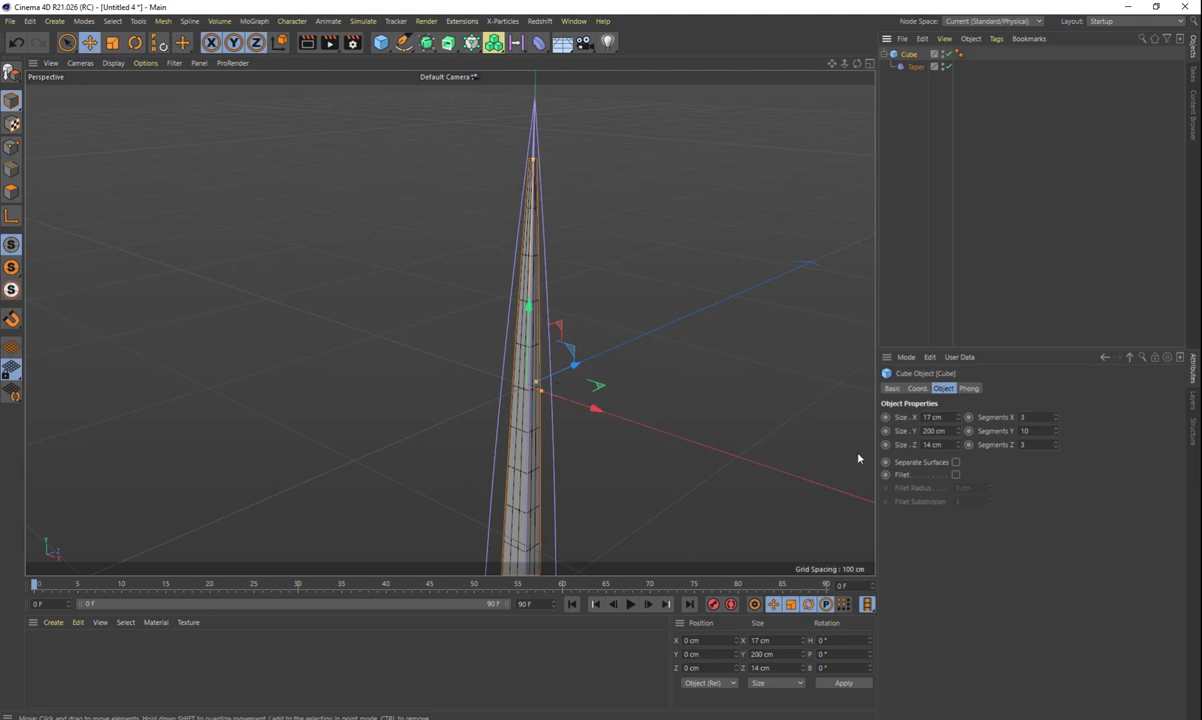
pyautogui.click(955, 475)
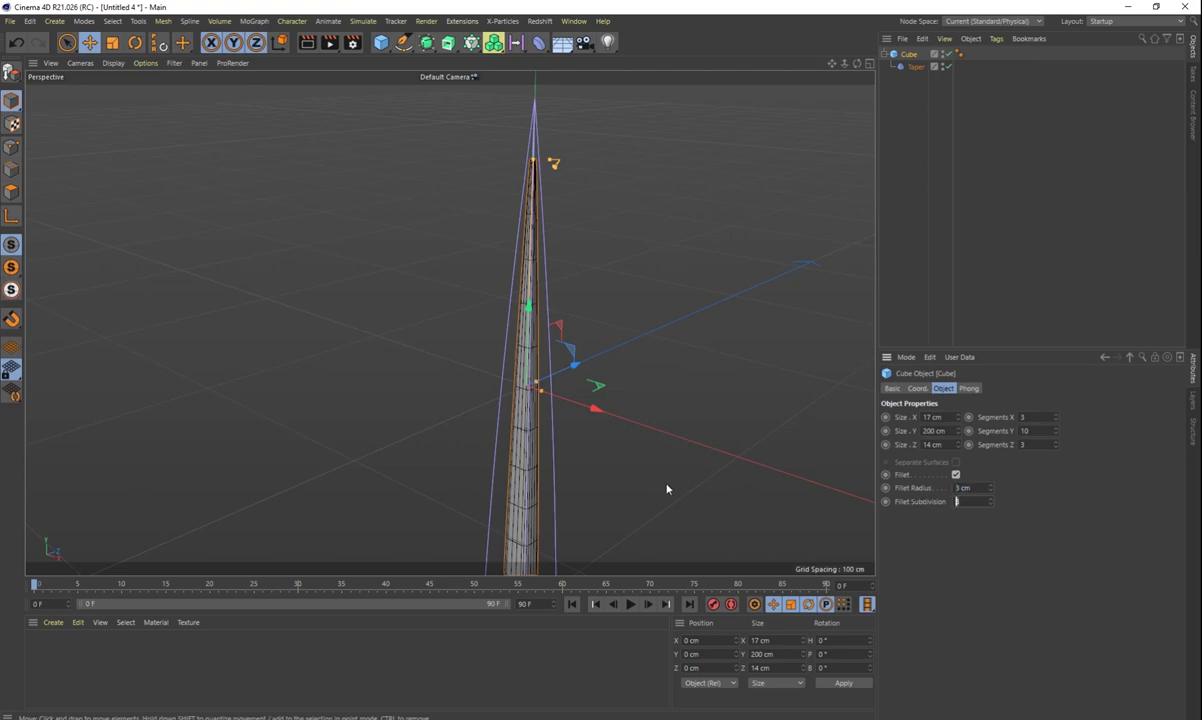
pyautogui.scroll(10, 590, 470)
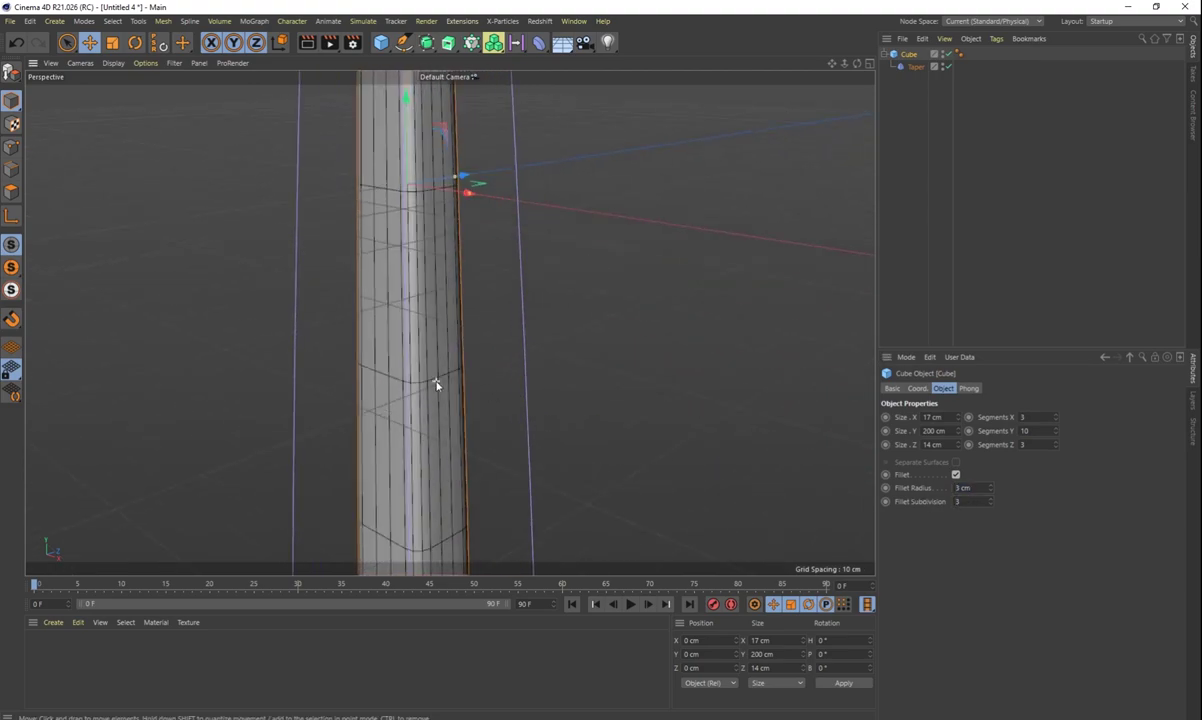
# Compare the bar's edges and end with the cube's fillet switched off and back on.
pyautogui.scroll(5, 414, 366)
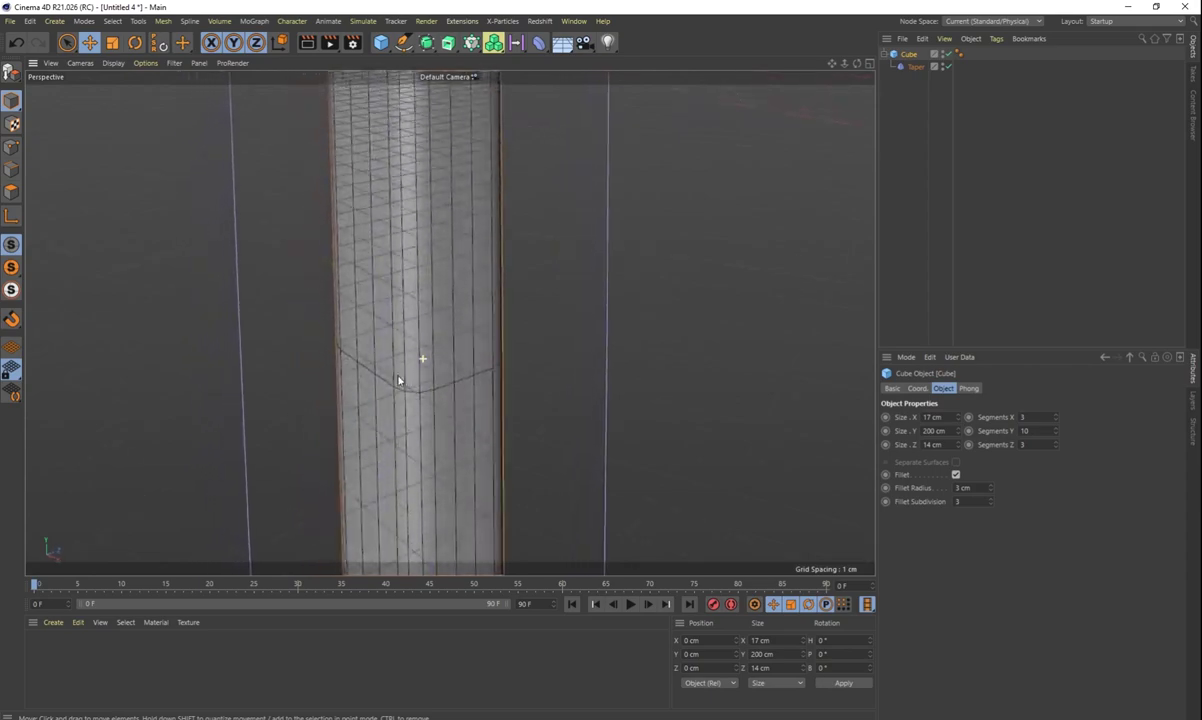
pyautogui.keyDown('alt'); pyautogui.moveTo(331, 381); pyautogui.dragTo(466, 389); pyautogui.keyUp('alt')
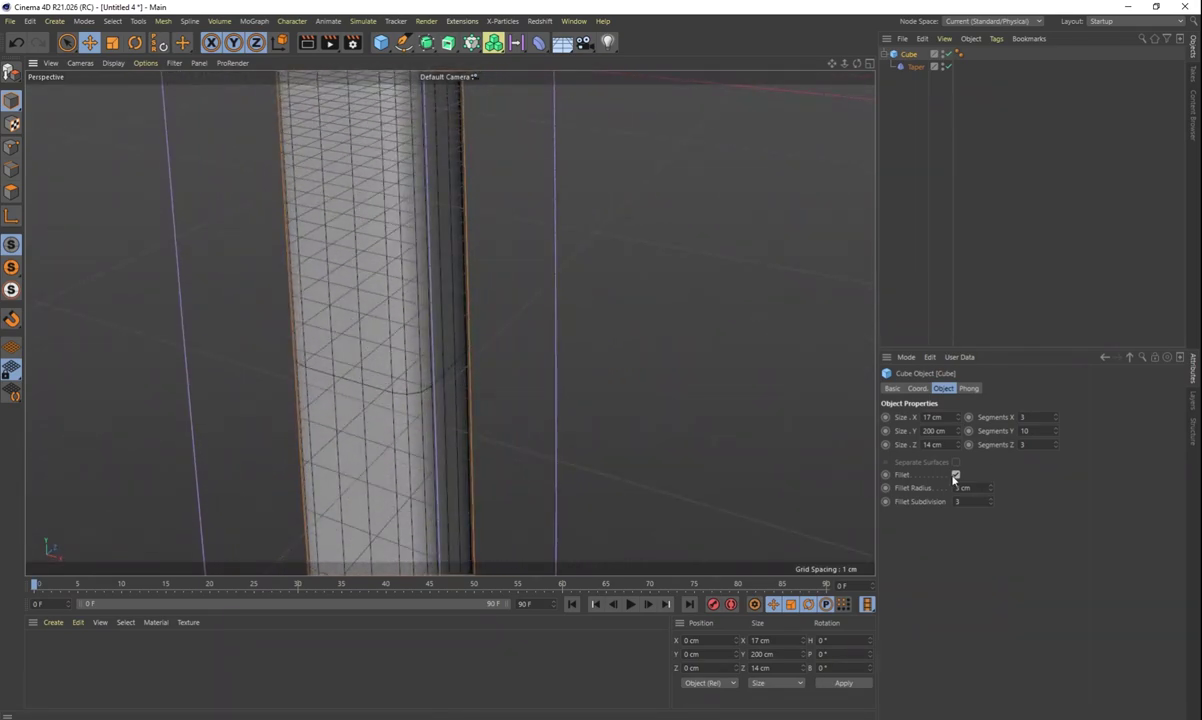
pyautogui.click(955, 476)
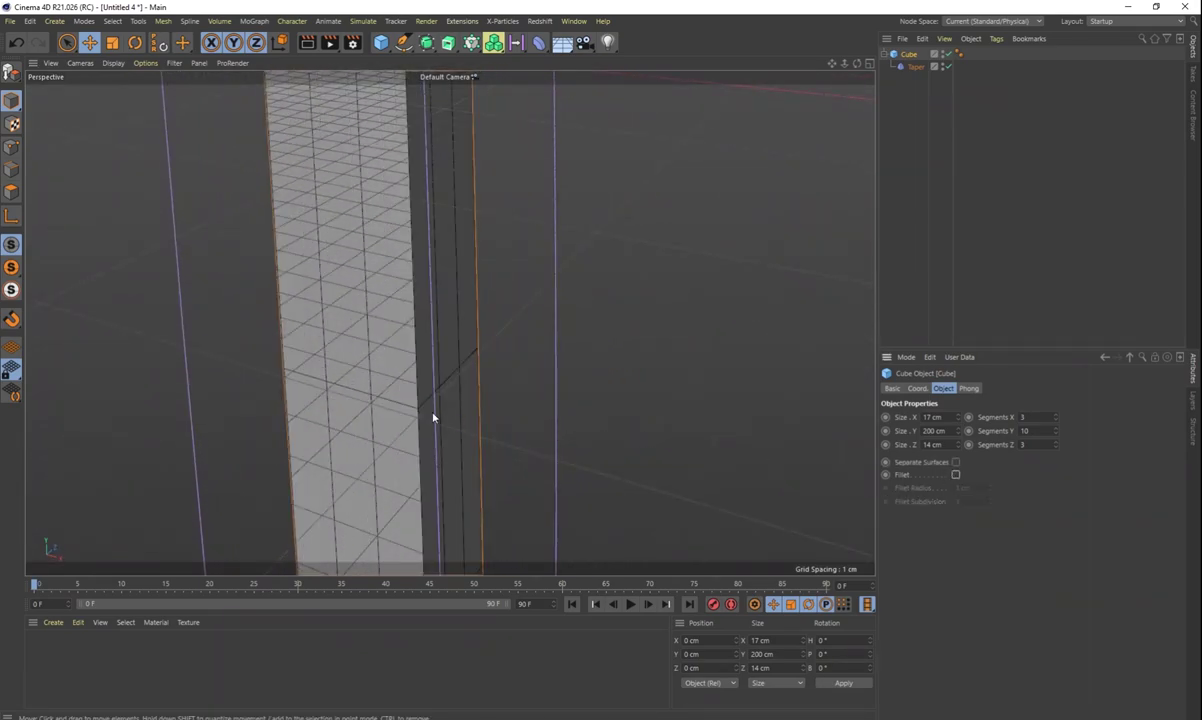
pyautogui.click(956, 473)
pyautogui.scroll(-6, 518, 464)
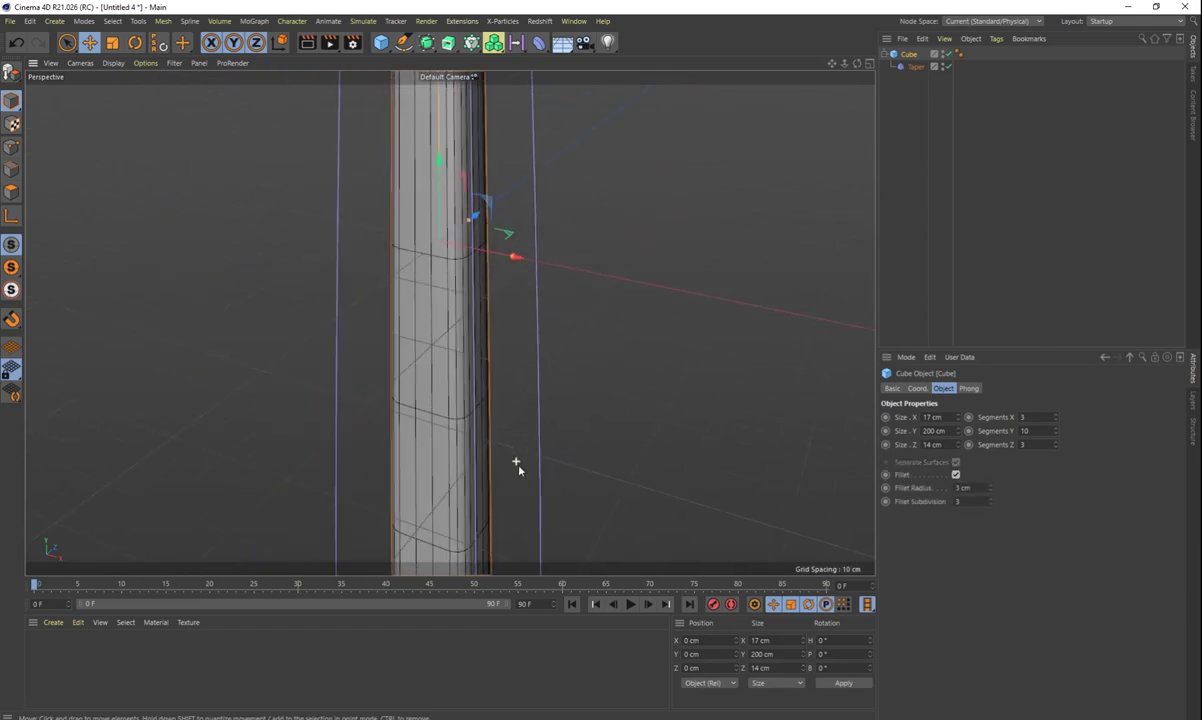
pyautogui.scroll(-4, 571, 380)
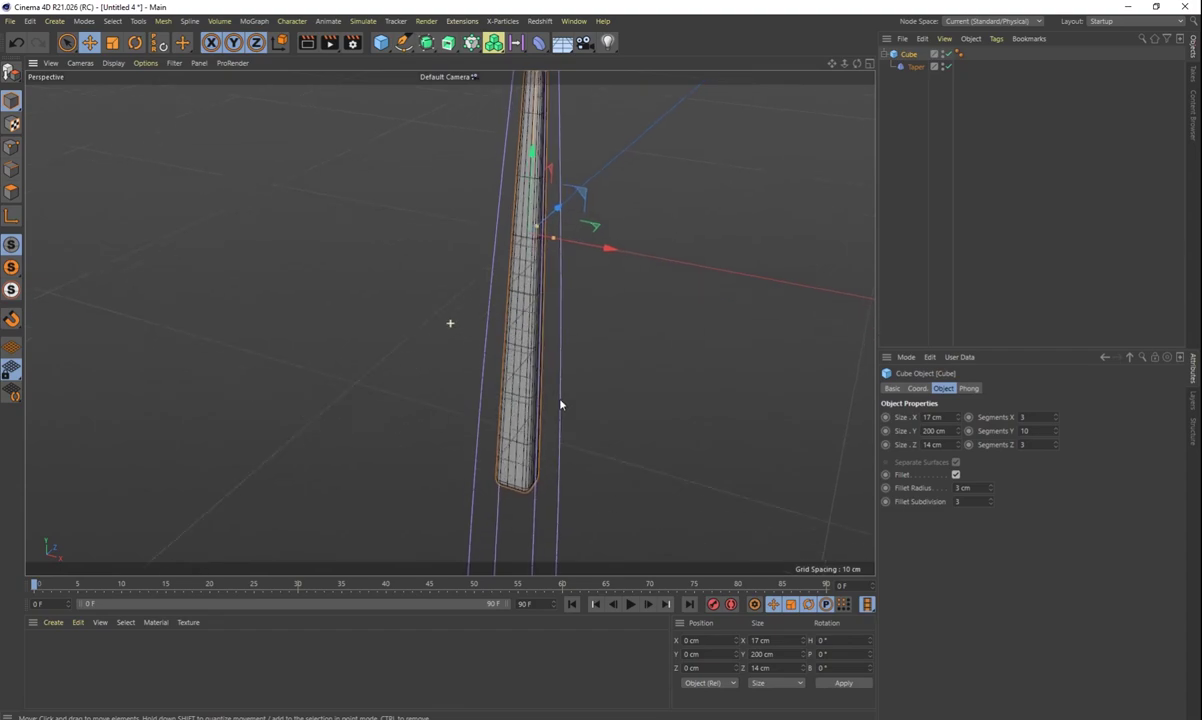
pyautogui.scroll(-3, 594, 412)
pyautogui.scroll(6, 585, 421)
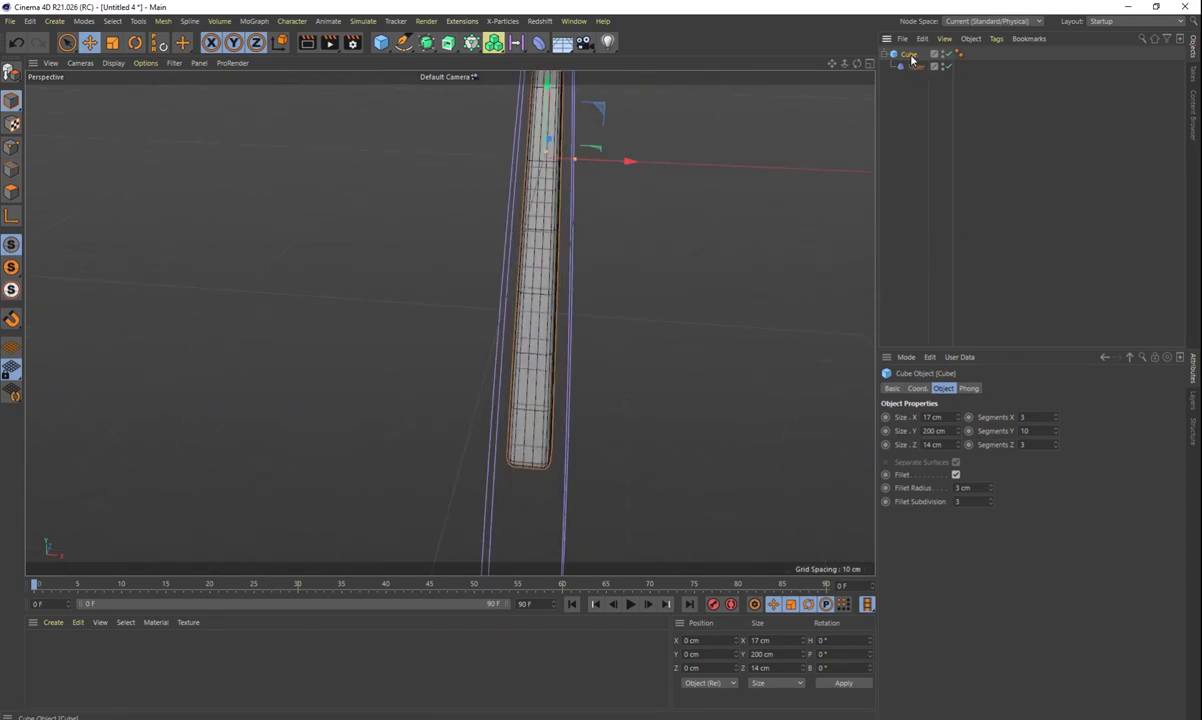
pyautogui.click(955, 474)
pyautogui.click(955, 474)
pyautogui.scroll(2, 600, 424)
pyautogui.scroll(-3, 710, 230)
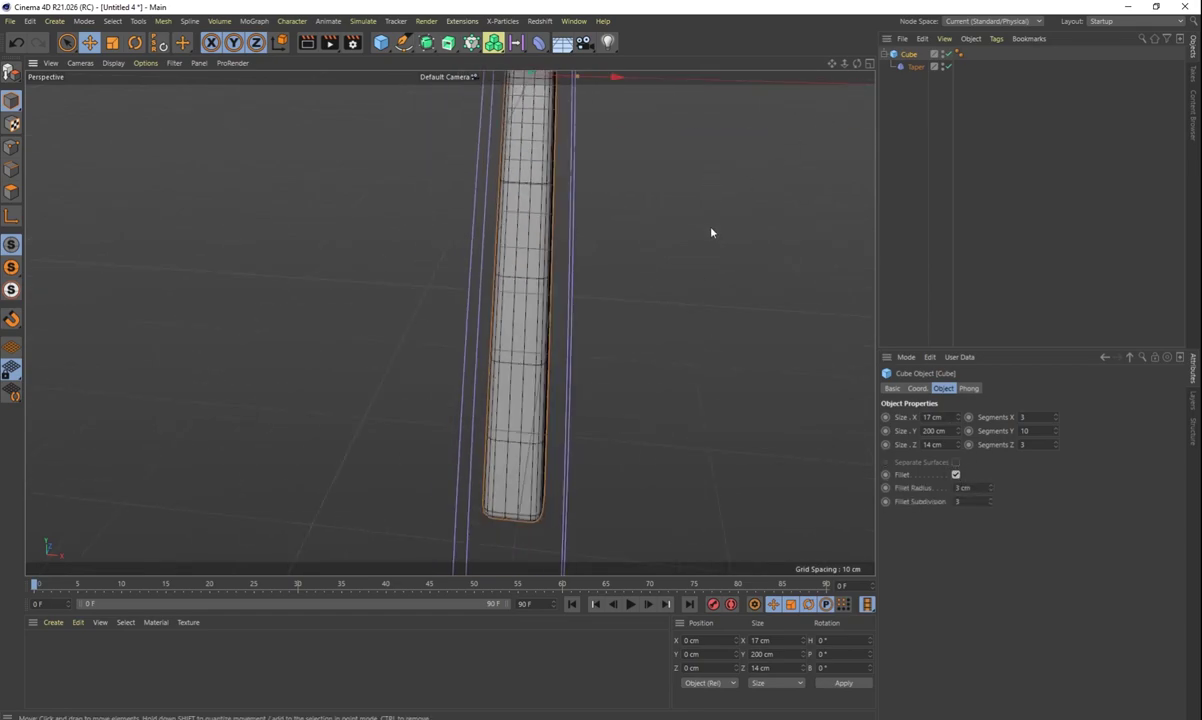
pyautogui.keyDown('alt'); pyautogui.moveTo(712, 263); pyautogui.dragTo(644, 373); pyautogui.keyUp('alt')
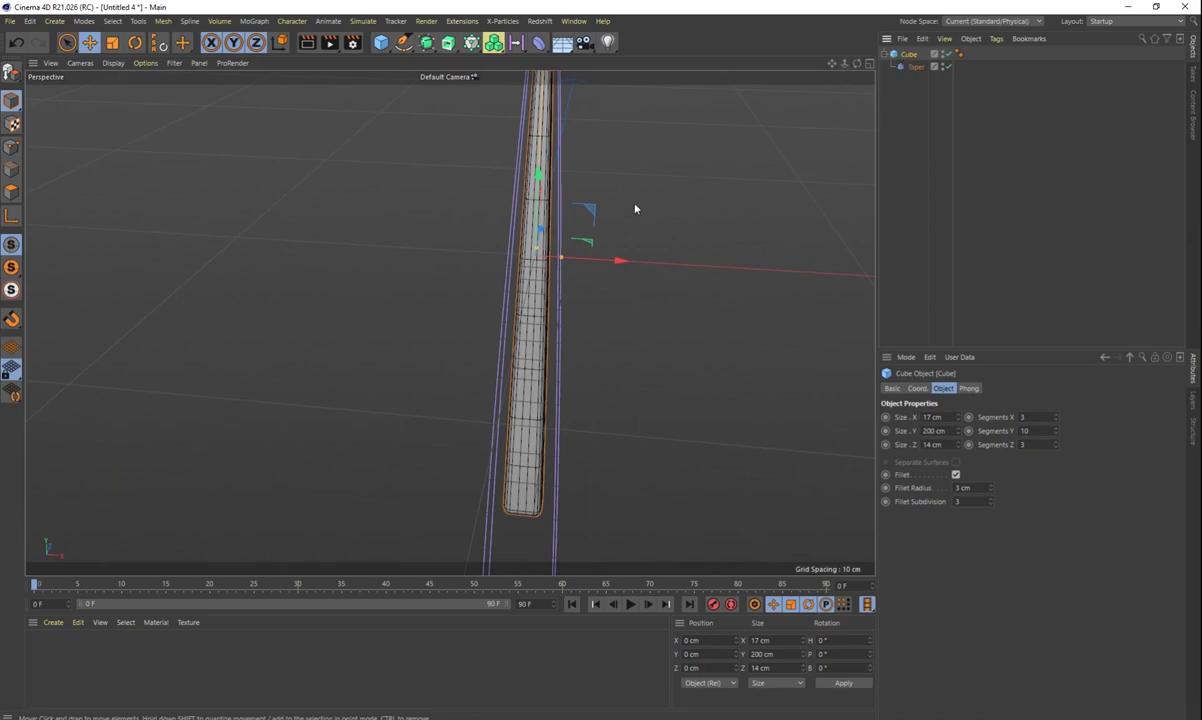
# Rotate the cube with its Taper deformer 180° around its bank axis.
pyautogui.press('r')
pyautogui.moveTo(574, 229); pyautogui.dragTo(422, 391)
pyautogui.hotkey('ctrl', 'z')
pyautogui.keyDown('alt'); pyautogui.moveTo(593, 234); pyautogui.dragTo(545, 341); pyautogui.keyUp('alt')
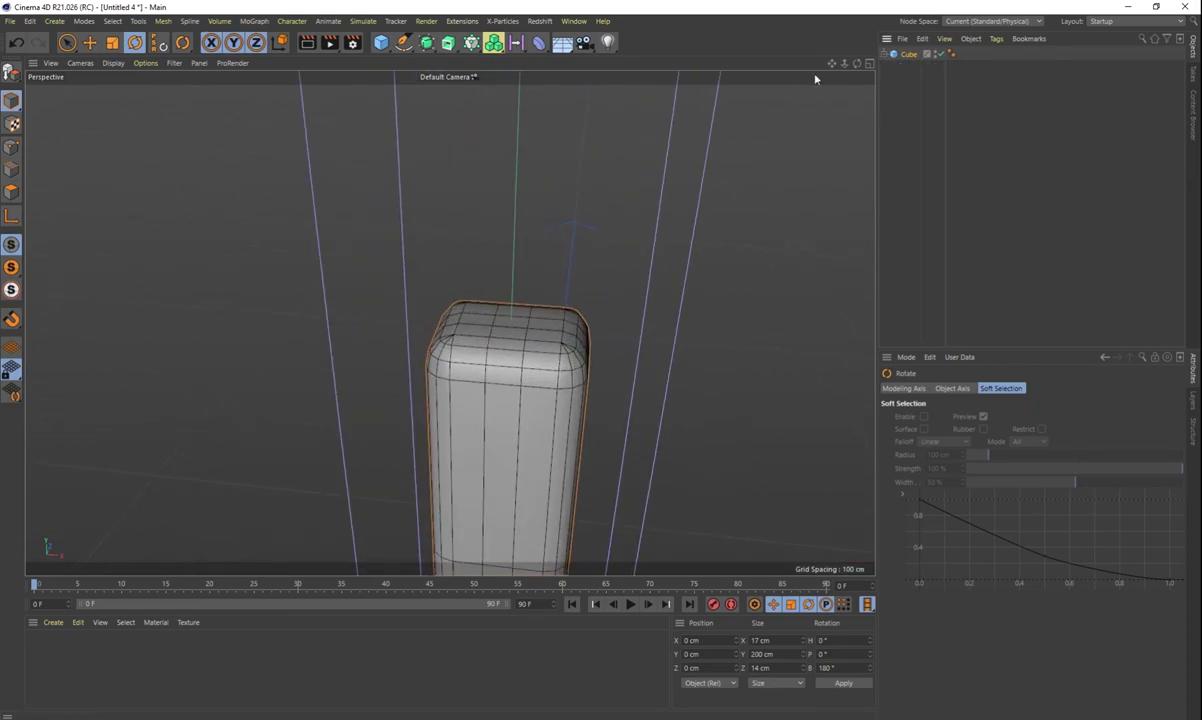
# Make the cube editable as a polygon object and bring its wide rounded end into close view.
pyautogui.click(905, 55)
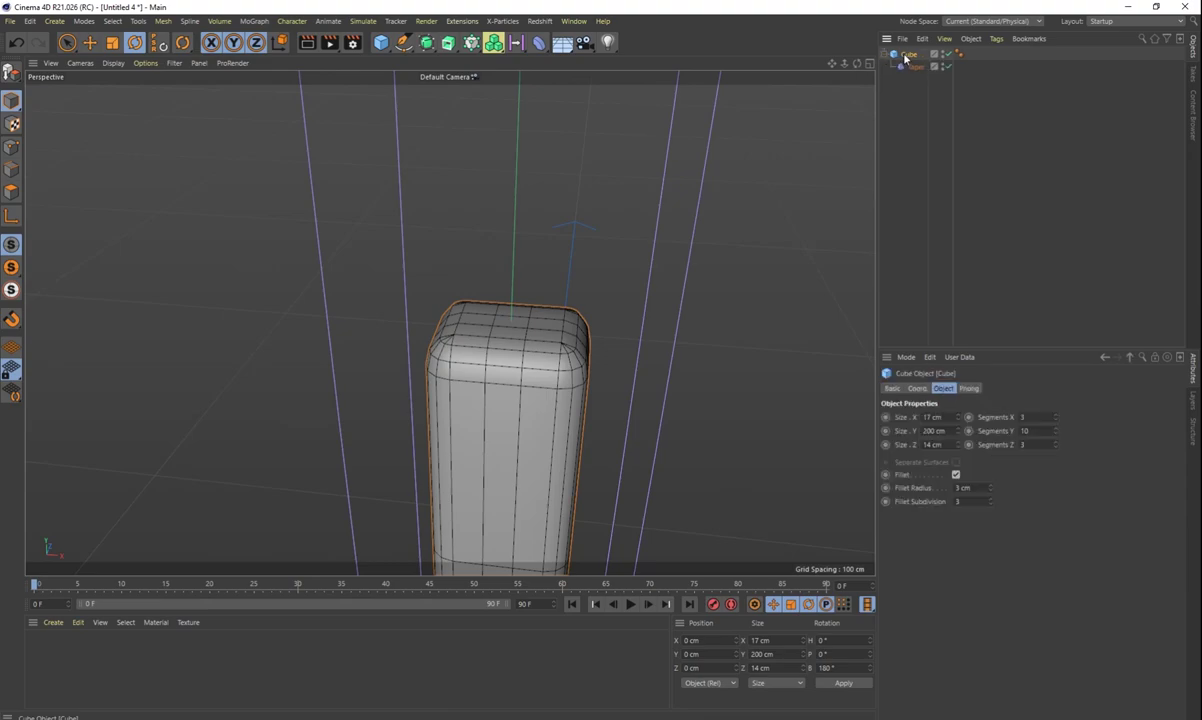
pyautogui.press('c')
pyautogui.click(990, 145)
pyautogui.click(884, 54)
pyautogui.click(900, 56)
pyautogui.moveTo(590, 300); pyautogui.dragTo(576, 370)
pyautogui.keyDown('alt'); pyautogui.moveTo(499, 378); pyautogui.dragTo(525, 405, button='right'); pyautogui.keyUp('alt')
pyautogui.keyDown('alt'); pyautogui.moveTo(480, 382); pyautogui.dragTo(506, 371); pyautogui.keyUp('alt')
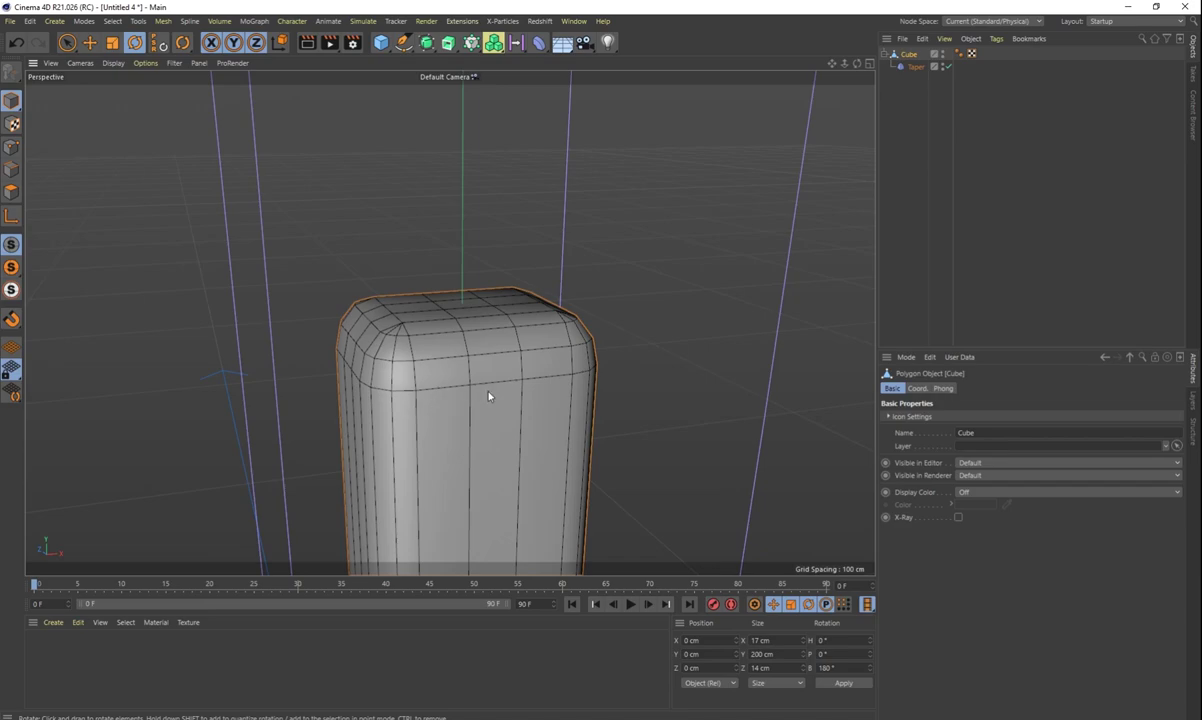
# In polygon mode, add a loop cut around the shaft just below the rounded end at about 12.2% offset.
pyautogui.click(11, 192)
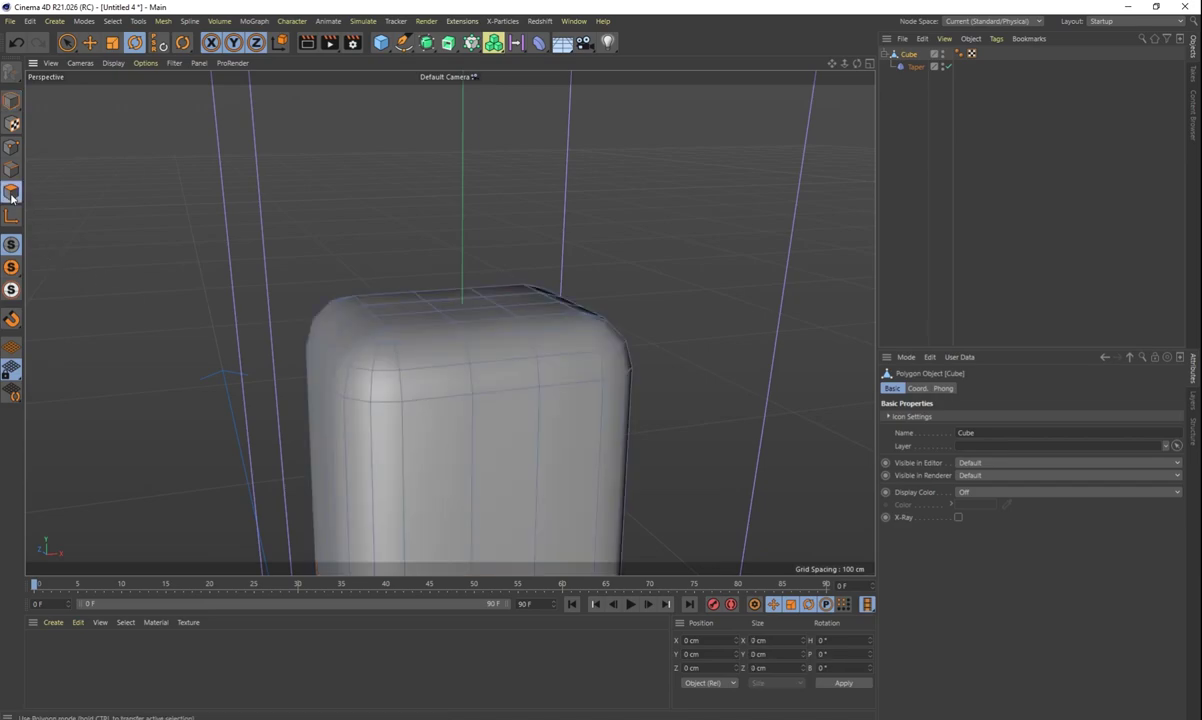
pyautogui.click(505, 429)
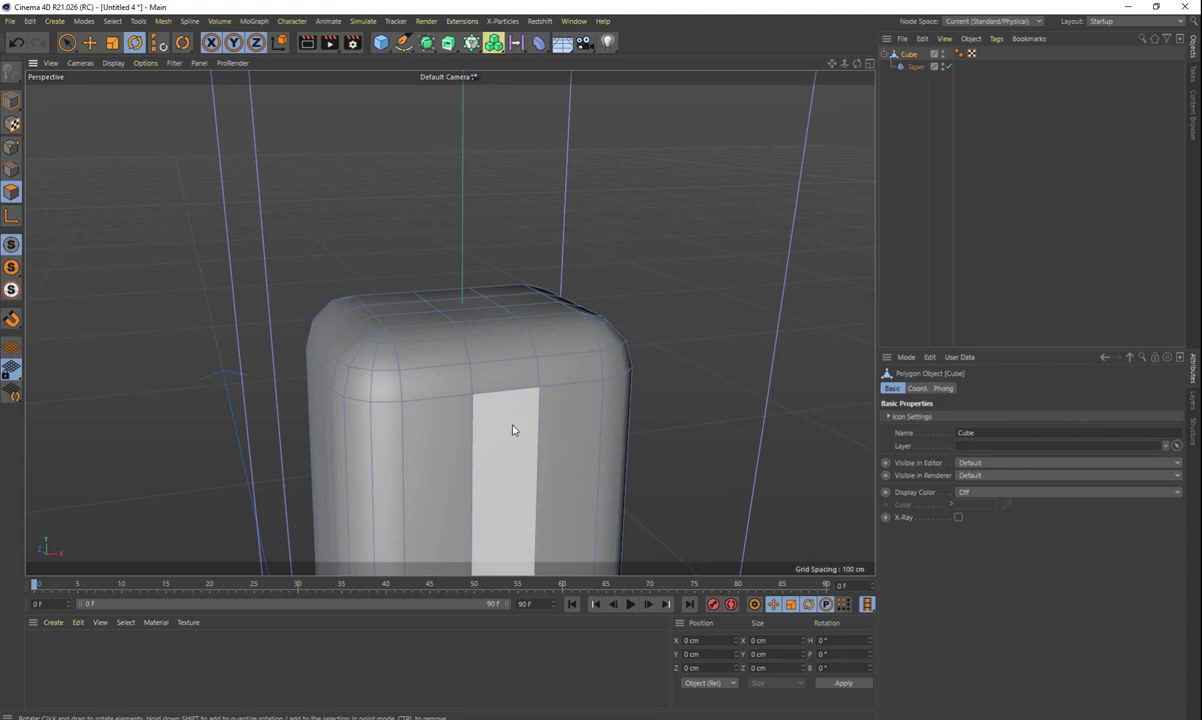
pyautogui.press('k')
pyautogui.press('l')
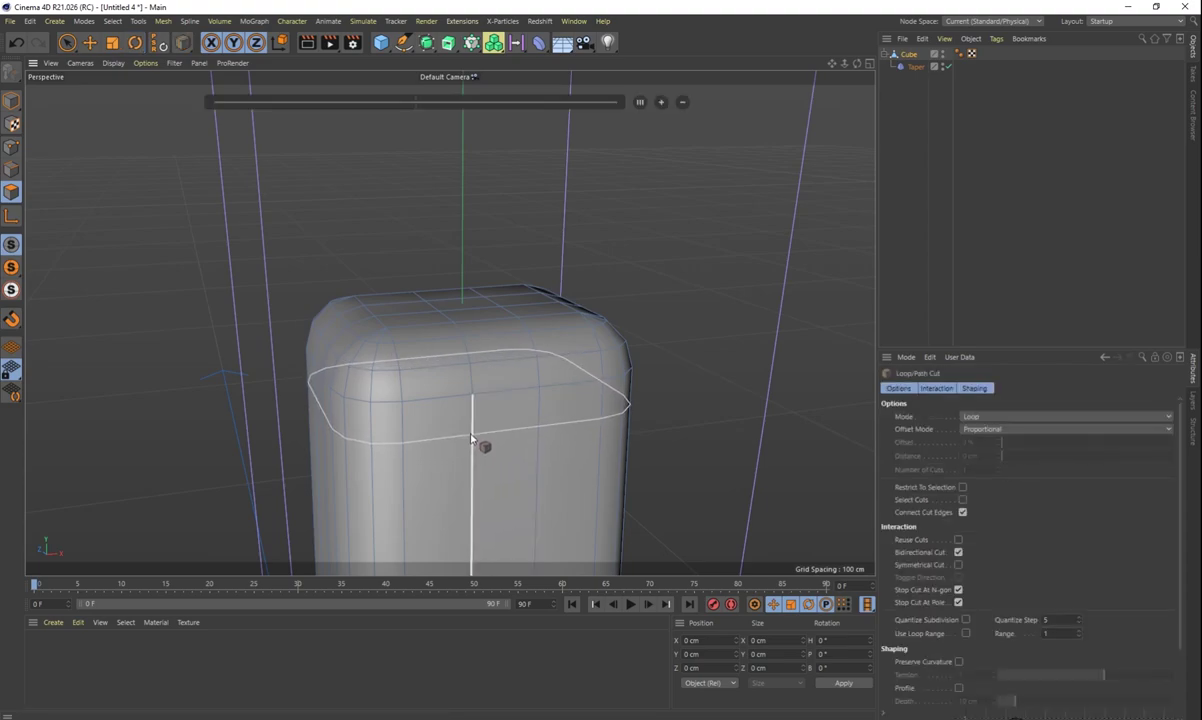
pyautogui.click(479, 437)
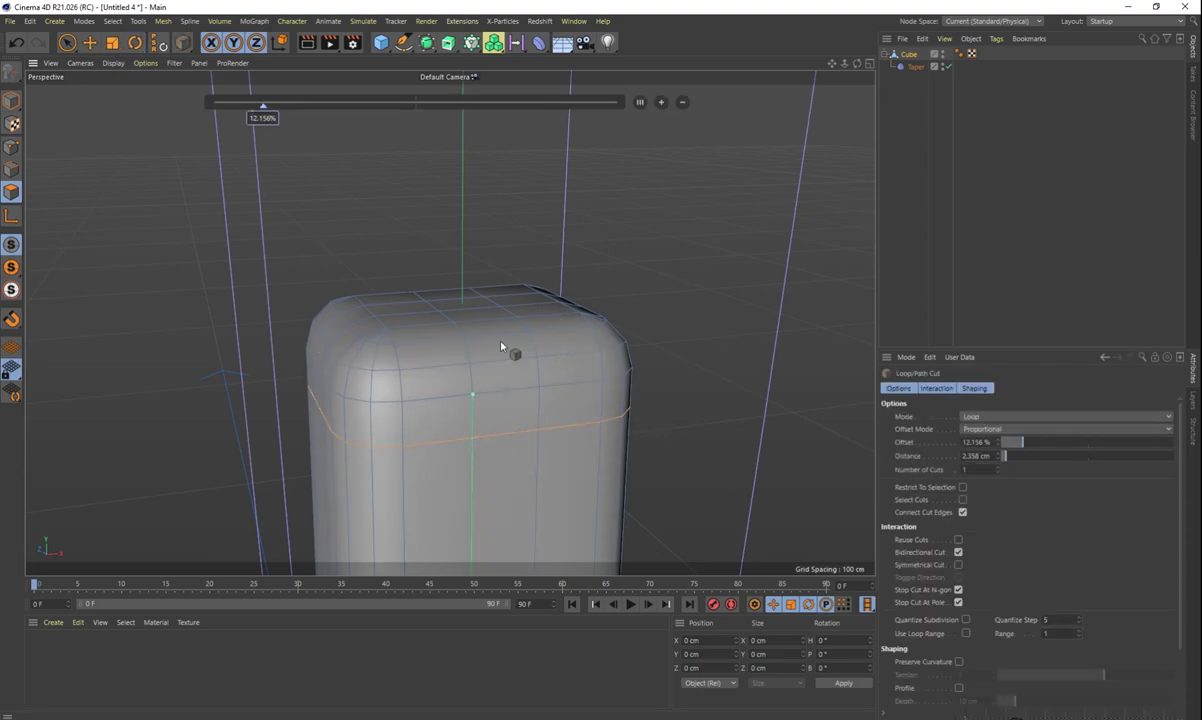
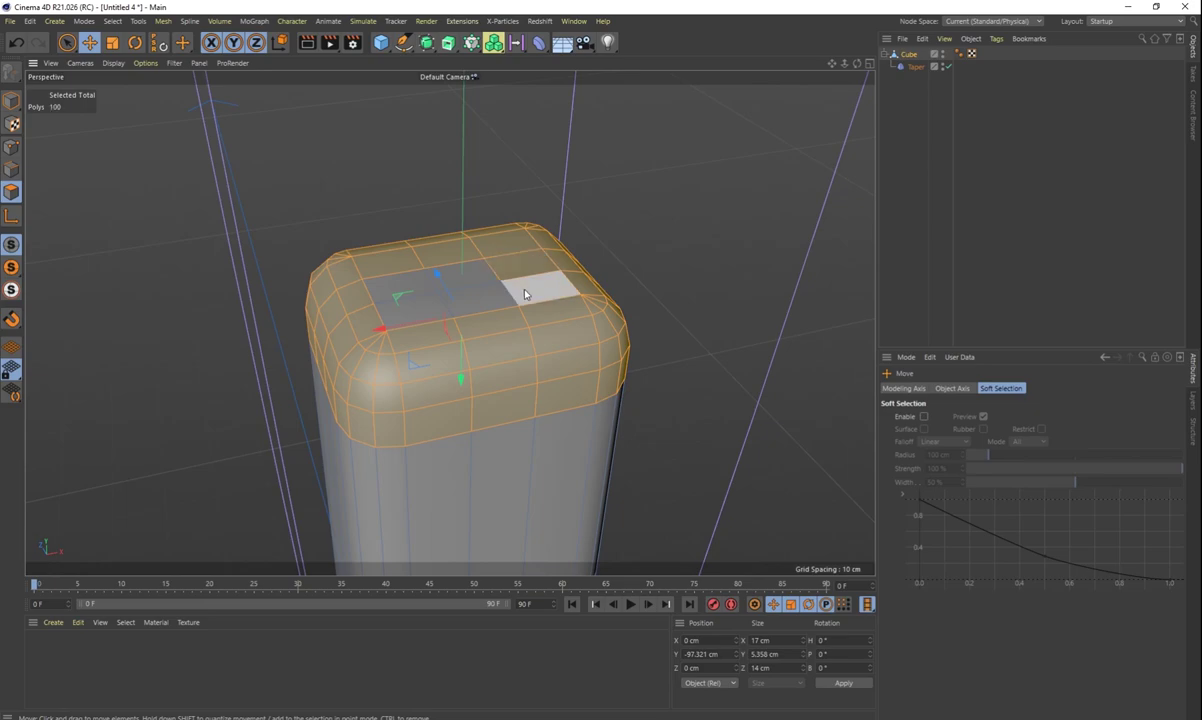
# Add the remaining unselected polygons on the end's flat face to the selection so the whole cap is selected.
pyautogui.keyDown('shift'); pyautogui.click(491, 305); pyautogui.keyUp('shift')
pyautogui.keyDown('shift'); pyautogui.click(429, 310); pyautogui.keyUp('shift')
pyautogui.keyDown('shift'); pyautogui.click(422, 293); pyautogui.keyUp('shift')
pyautogui.keyDown('shift'); pyautogui.click(467, 278); pyautogui.keyUp('shift')
pyautogui.moveTo(561, 467)
pyautogui.keyDown('alt'); pyautogui.mouseDown()
pyautogui.moveTo(514, 389)
pyautogui.moveTo(585, 412)
pyautogui.moveTo(558, 472)
pyautogui.mouseUp(); pyautogui.keyUp('alt')
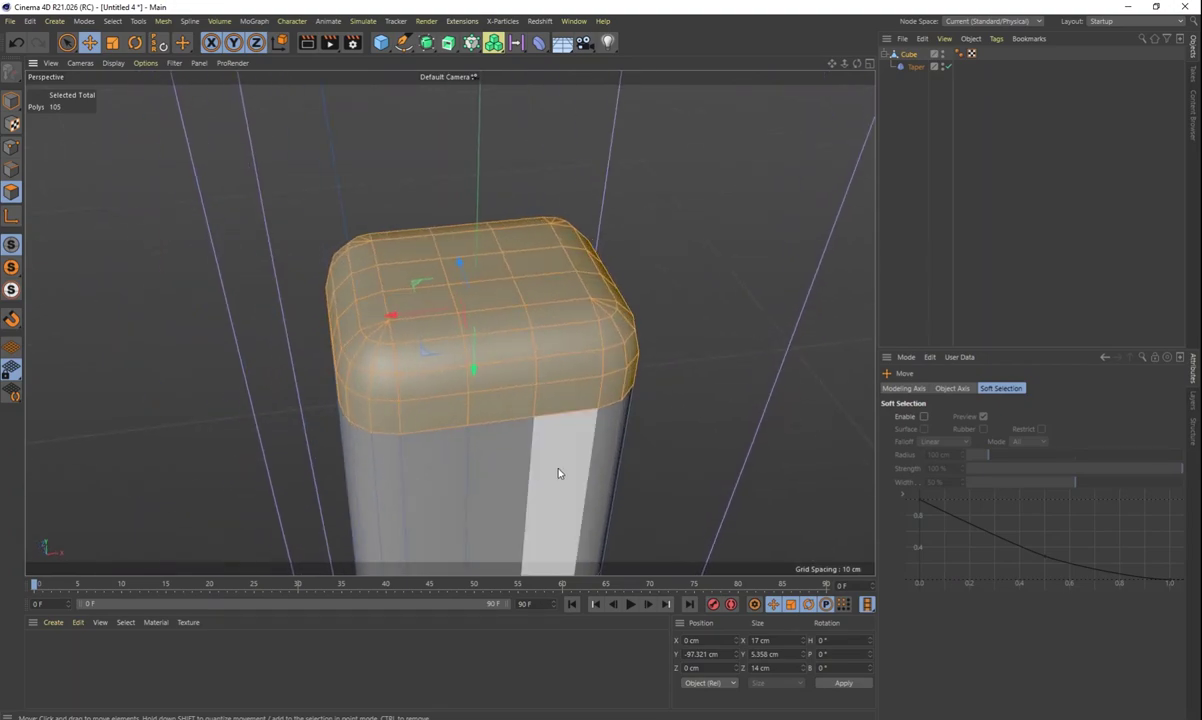
# Scale the cap polygons up uniformly to about 29 × 9.1 × 23.9 cm to form the spike's head.
pyautogui.press('t')
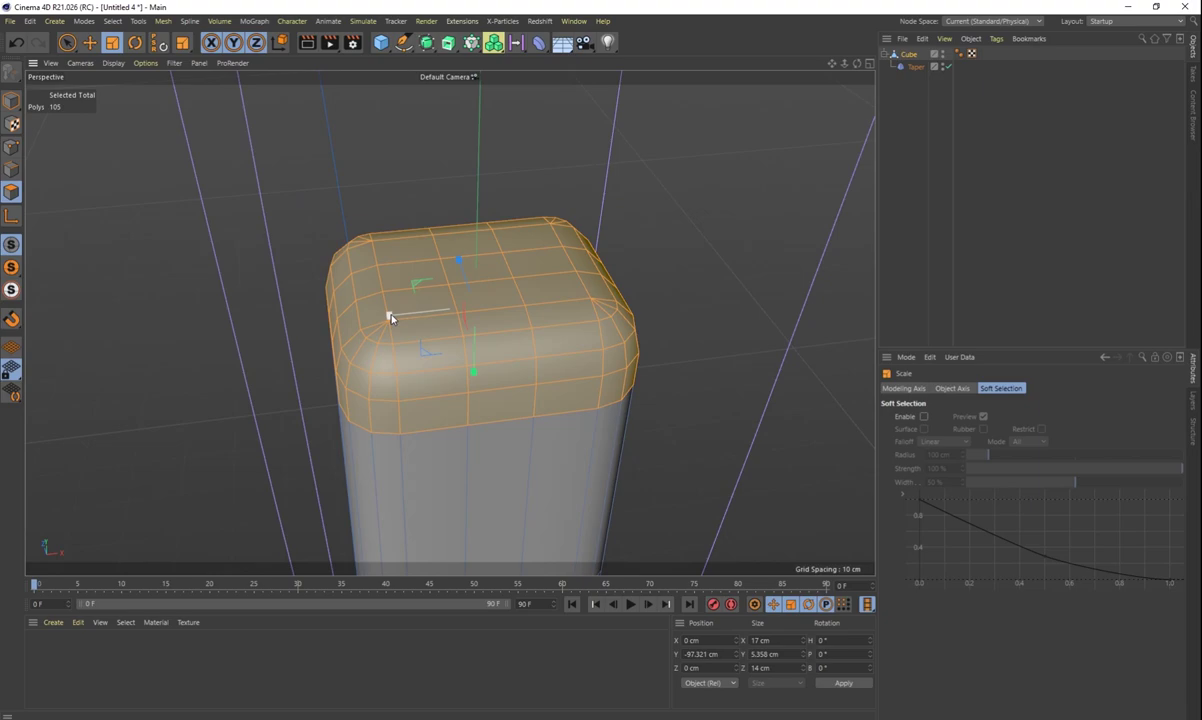
pyautogui.moveTo(673, 260); pyautogui.dragTo(840, 249)
pyautogui.moveTo(749, 250); pyautogui.dragTo(843, 252)
pyautogui.scroll(-8, 775, 298)
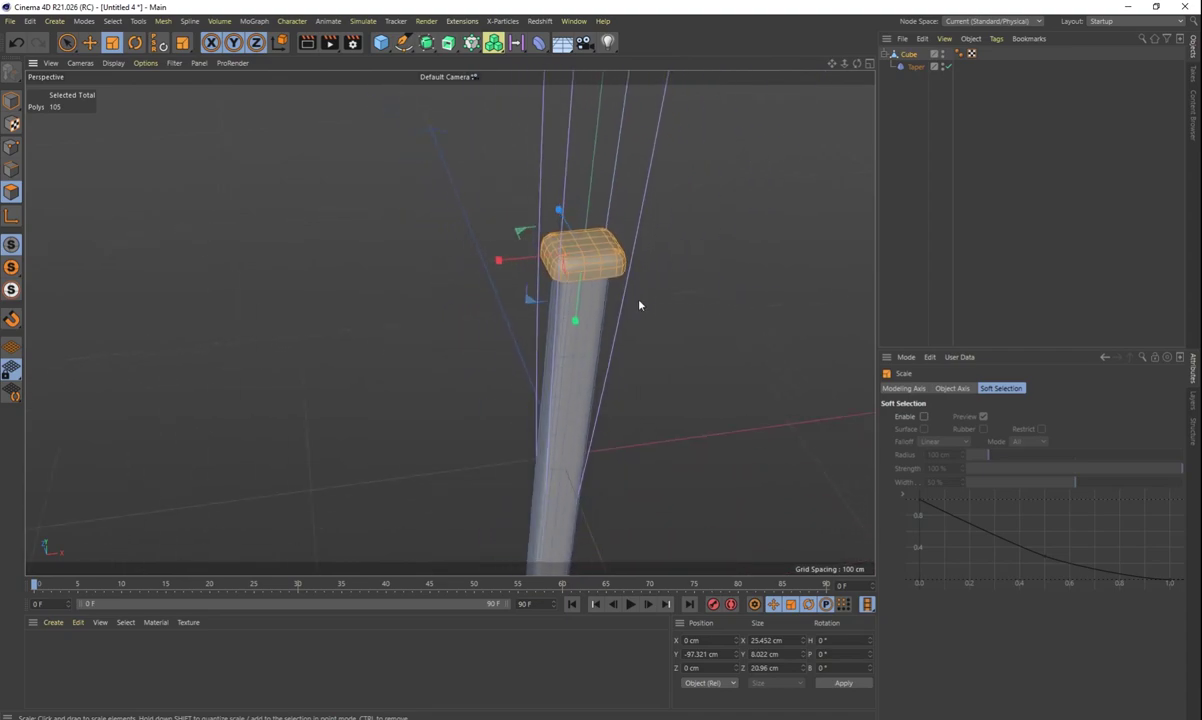
pyautogui.scroll(-6, 679, 380)
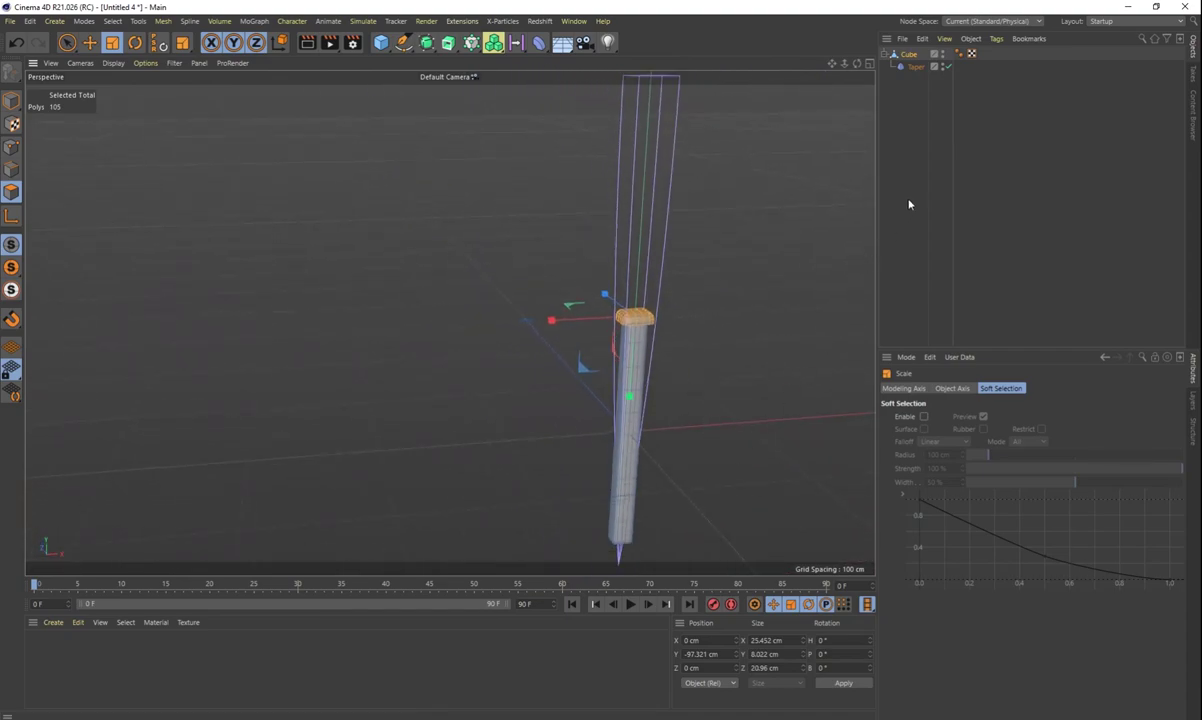
pyautogui.moveTo(683, 310); pyautogui.dragTo(704, 306)
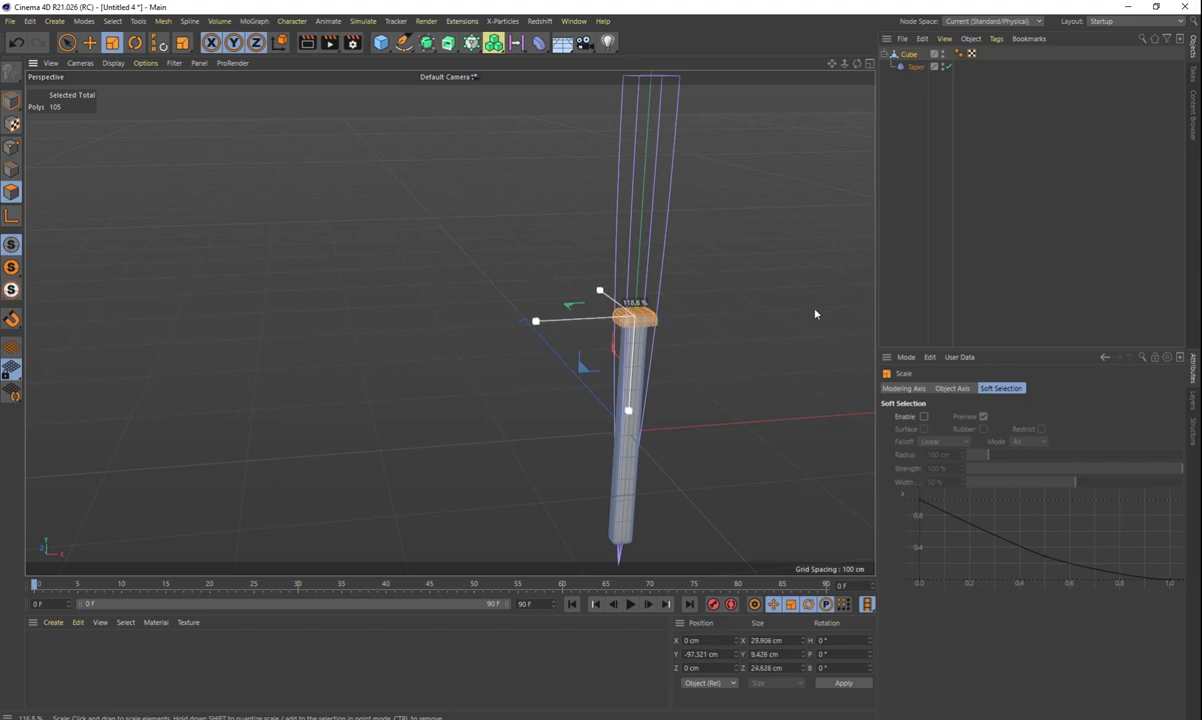
pyautogui.moveTo(784, 322); pyautogui.dragTo(790, 318)
pyautogui.click(964, 264)
pyautogui.scroll(10, 700, 320)
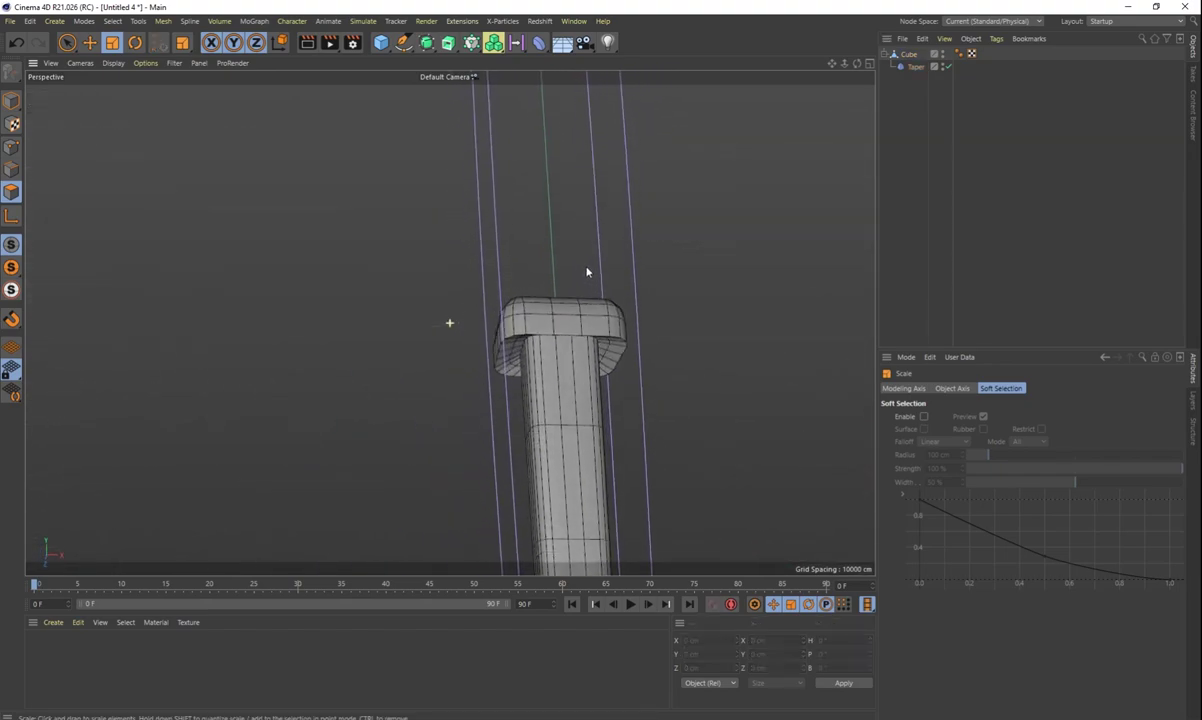
pyautogui.keyDown('alt'); pyautogui.moveTo(587, 272); pyautogui.dragTo(806, 202); pyautogui.keyUp('alt')
# Scale the head polygons to about 30.1 cm in Z and 28.7 cm in X, making the head nearly square.
pyautogui.click(907, 54)
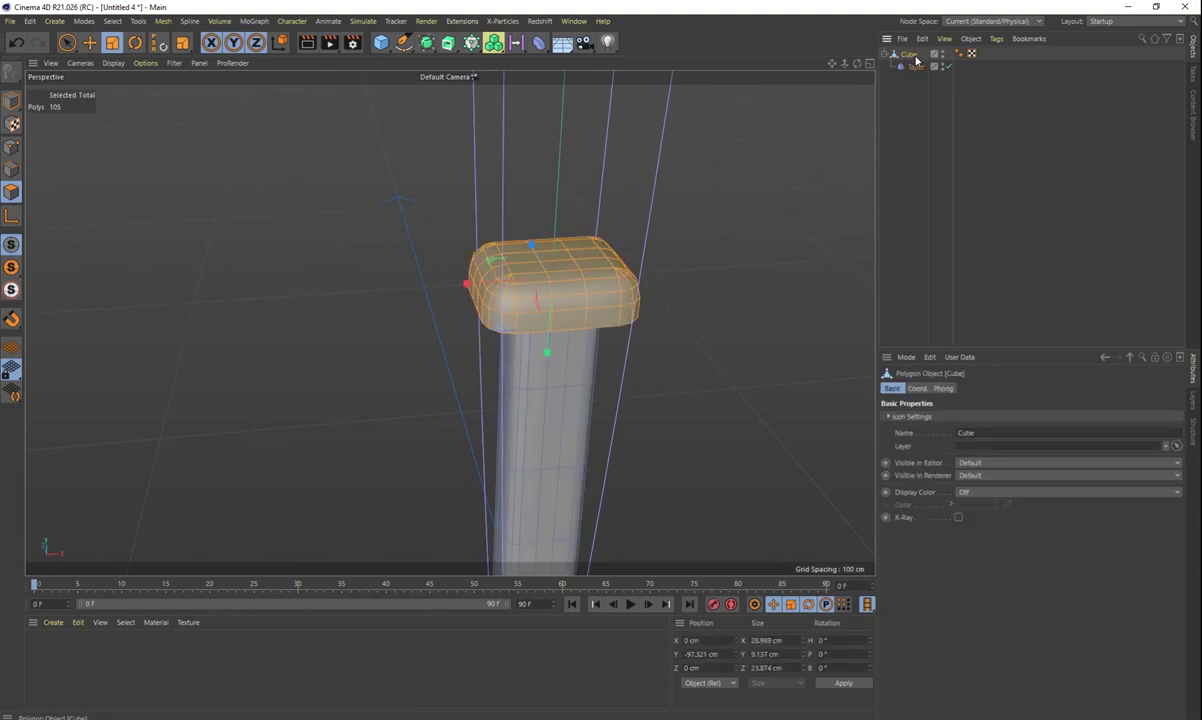
pyautogui.keyDown('alt'); pyautogui.moveTo(556, 239); pyautogui.dragTo(600, 365); pyautogui.keyUp('alt')
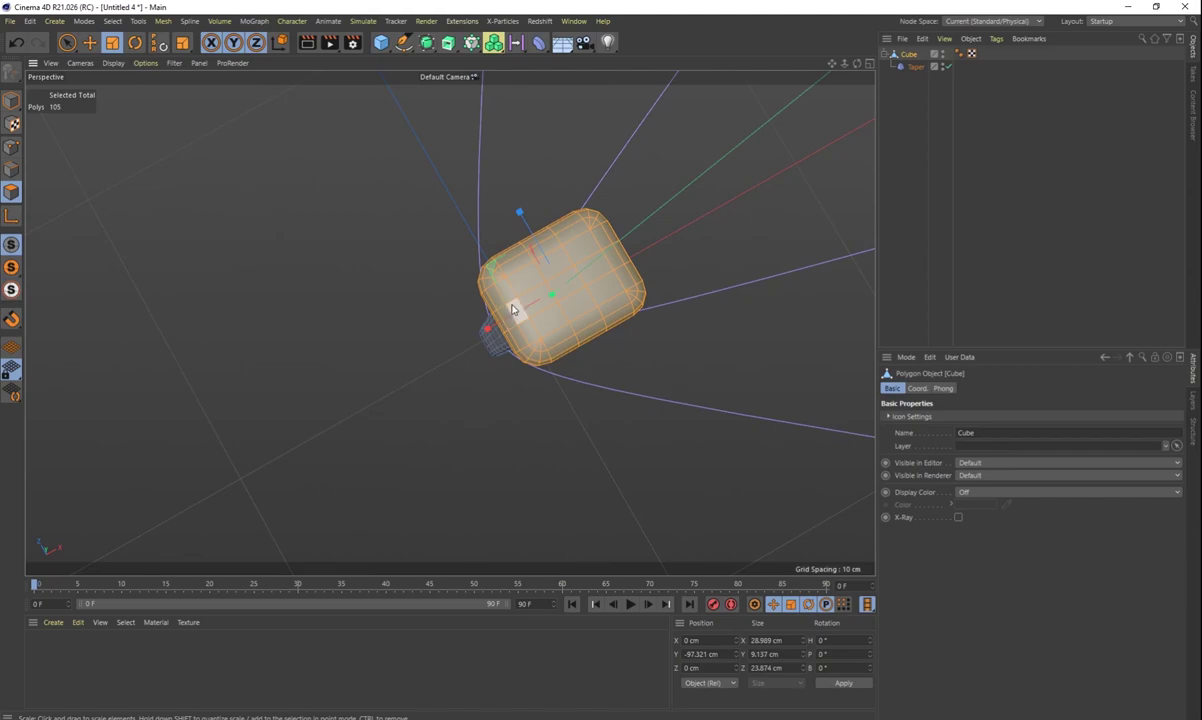
pyautogui.press('e')
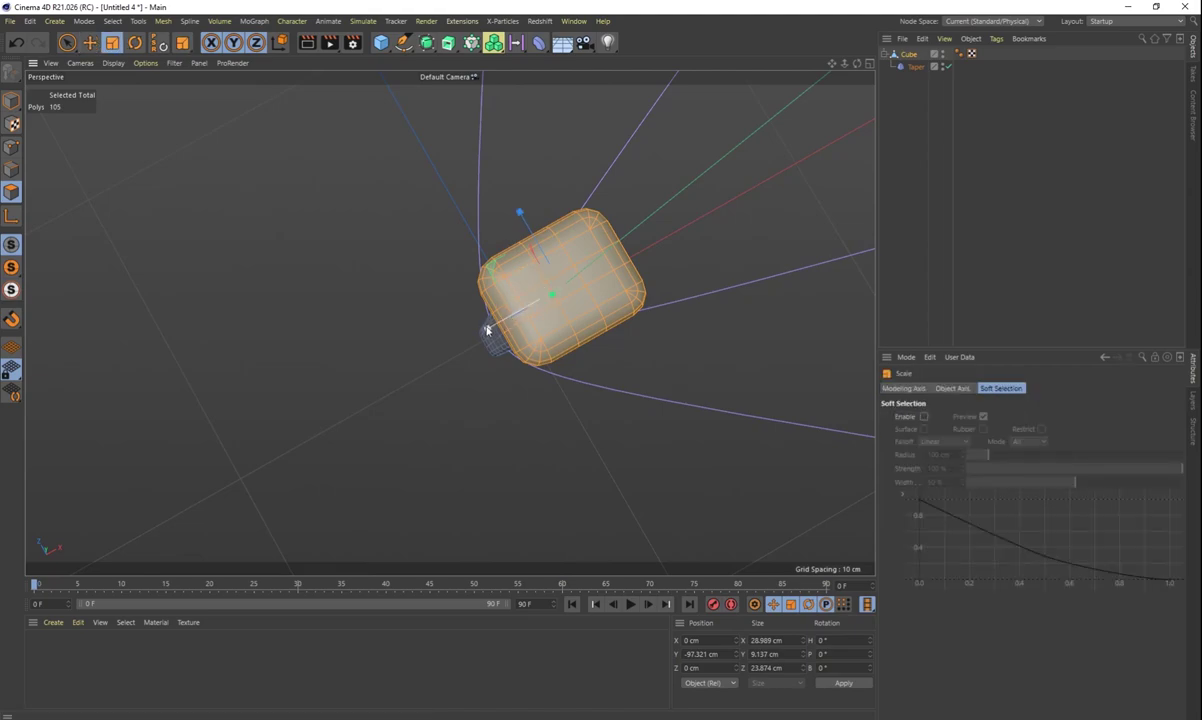
pyautogui.moveTo(519, 214); pyautogui.dragTo(507, 188)
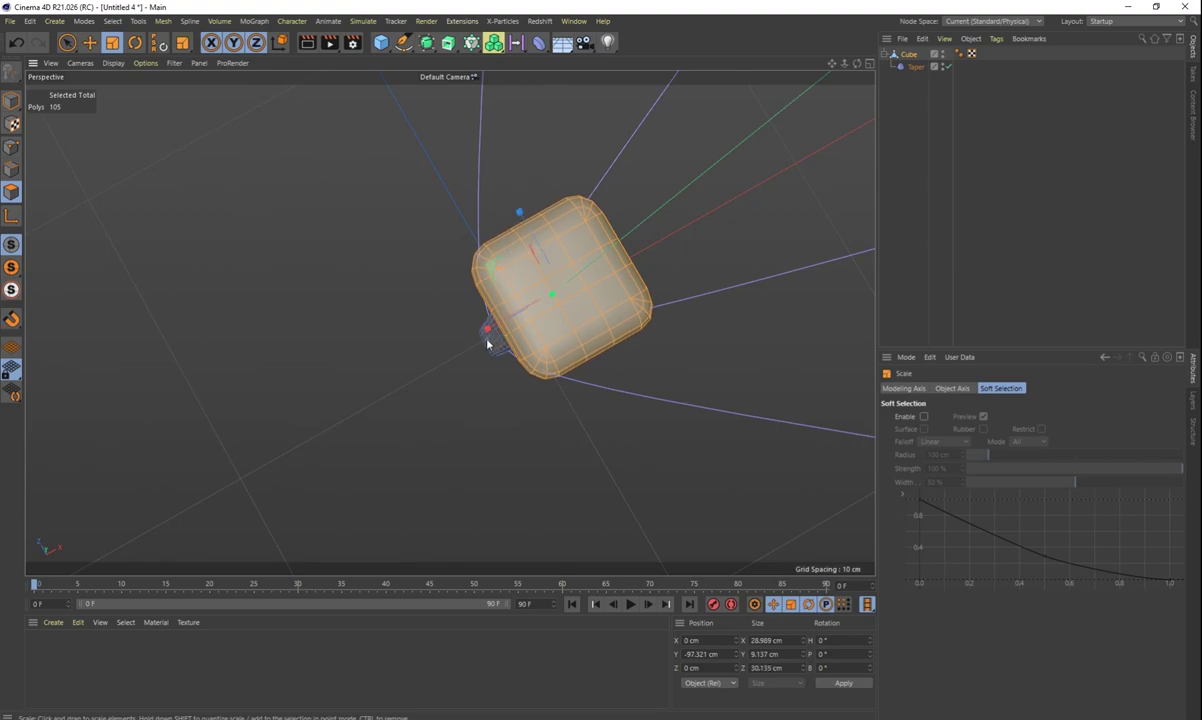
pyautogui.moveTo(491, 333)
pyautogui.keyDown('alt'); pyautogui.mouseDown()
pyautogui.moveTo(594, 360)
pyautogui.moveTo(553, 153)
pyautogui.moveTo(549, 217)
pyautogui.mouseUp(); pyautogui.keyUp('alt')
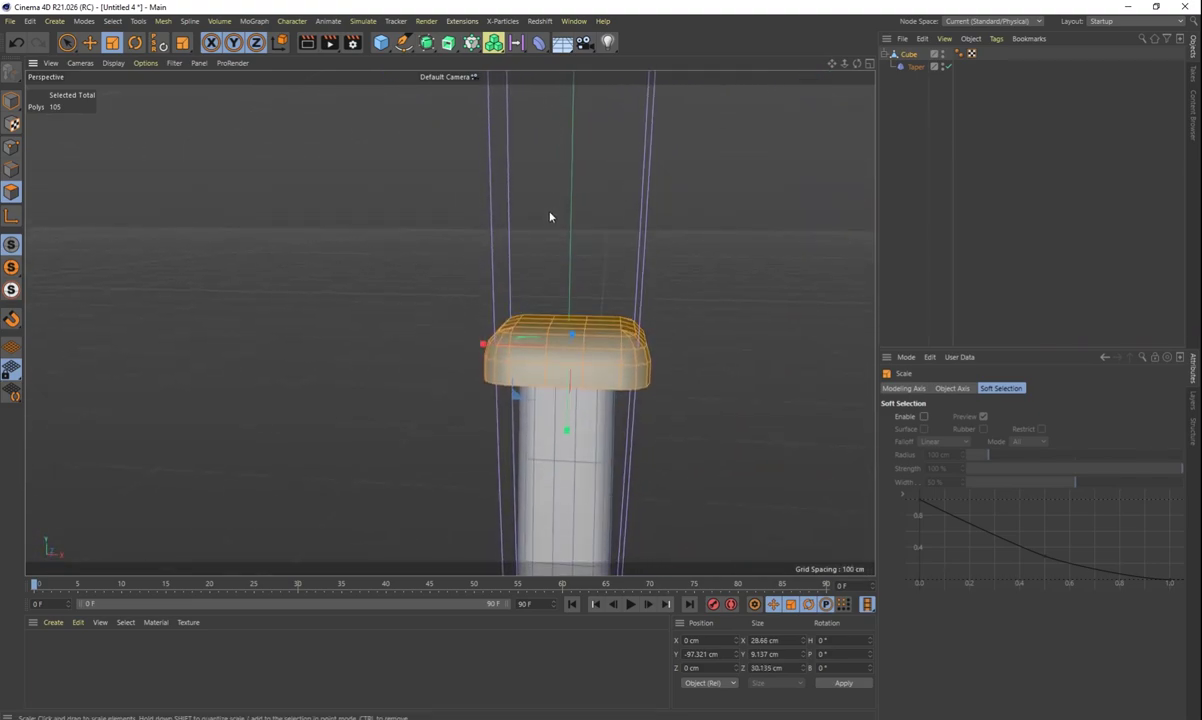
# Move the head polygons outward along Y, away from the shaft, and clear the selection.
pyautogui.press('e')
pyautogui.moveTo(566, 424)
pyautogui.mouseDown()
pyautogui.moveTo(566, 386)
pyautogui.moveTo(566, 399)
pyautogui.moveTo(566, 389)
pyautogui.moveTo(598, 409)
pyautogui.moveTo(534, 335)
pyautogui.moveTo(665, 408)
pyautogui.moveTo(559, 382)
pyautogui.moveTo(569, 402)
pyautogui.moveTo(571, 341)
pyautogui.moveTo(574, 408)
pyautogui.moveTo(578, 398)
pyautogui.mouseUp()
pyautogui.keyDown('alt'); pyautogui.moveTo(616, 356); pyautogui.dragTo(547, 393); pyautogui.keyUp('alt')
pyautogui.click(688, 257)
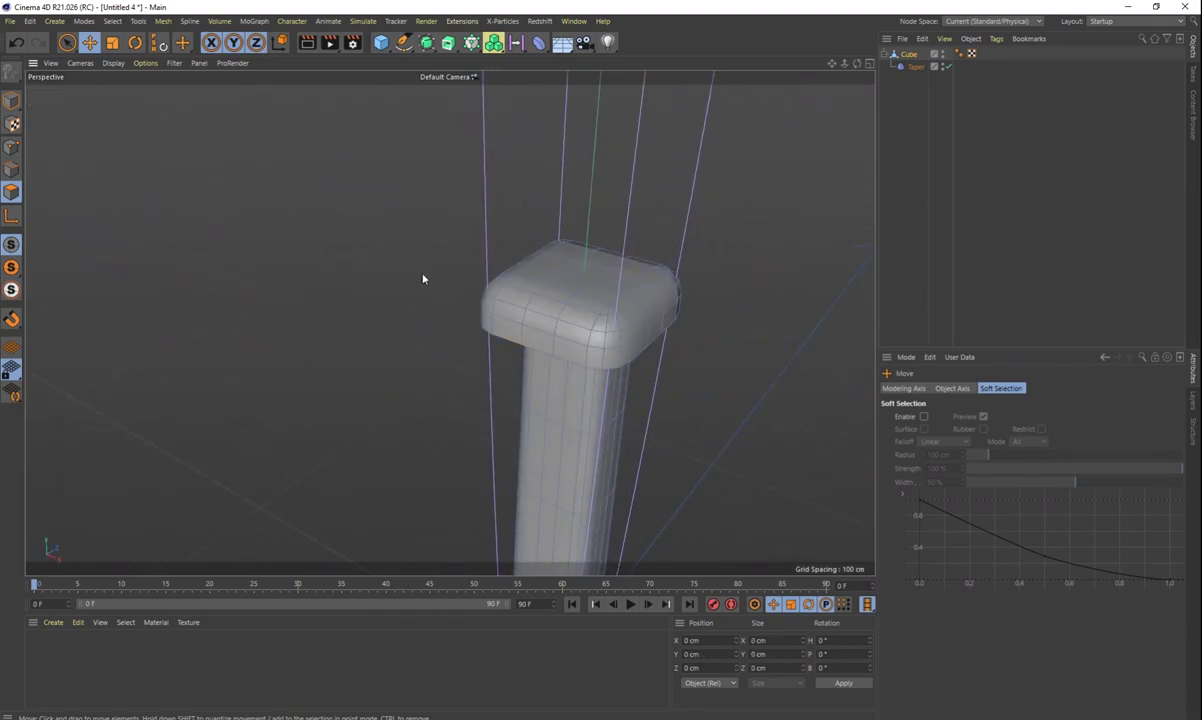
# Select the middle polygon on the head's flat face and pull it outward to about -107.9 cm in Y.
pyautogui.click(577, 277)
pyautogui.keyDown('alt'); pyautogui.moveTo(604, 262); pyautogui.dragTo(587, 295); pyautogui.keyUp('alt')
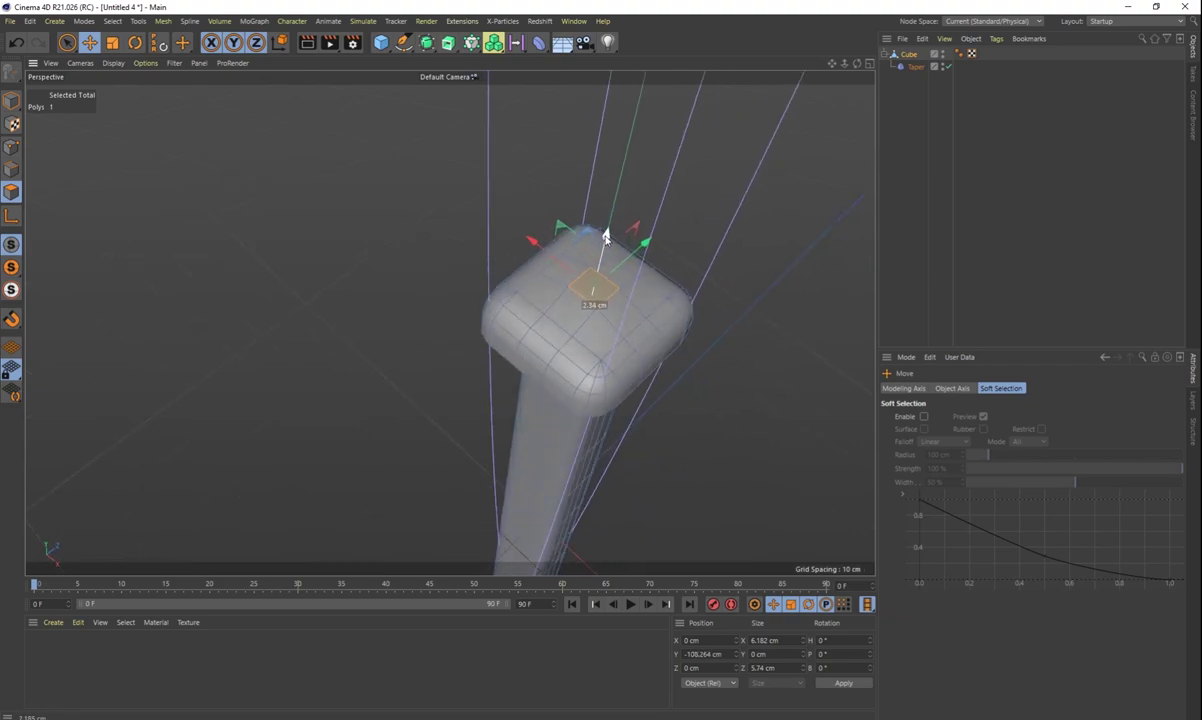
pyautogui.moveTo(604, 244); pyautogui.dragTo(610, 229)
pyautogui.keyDown('alt'); pyautogui.moveTo(643, 322); pyautogui.dragTo(555, 286); pyautogui.keyUp('alt')
pyautogui.moveTo(640, 215)
pyautogui.mouseDown()
pyautogui.moveTo(643, 137)
pyautogui.moveTo(638, 228)
pyautogui.moveTo(636, 207)
pyautogui.mouseUp()
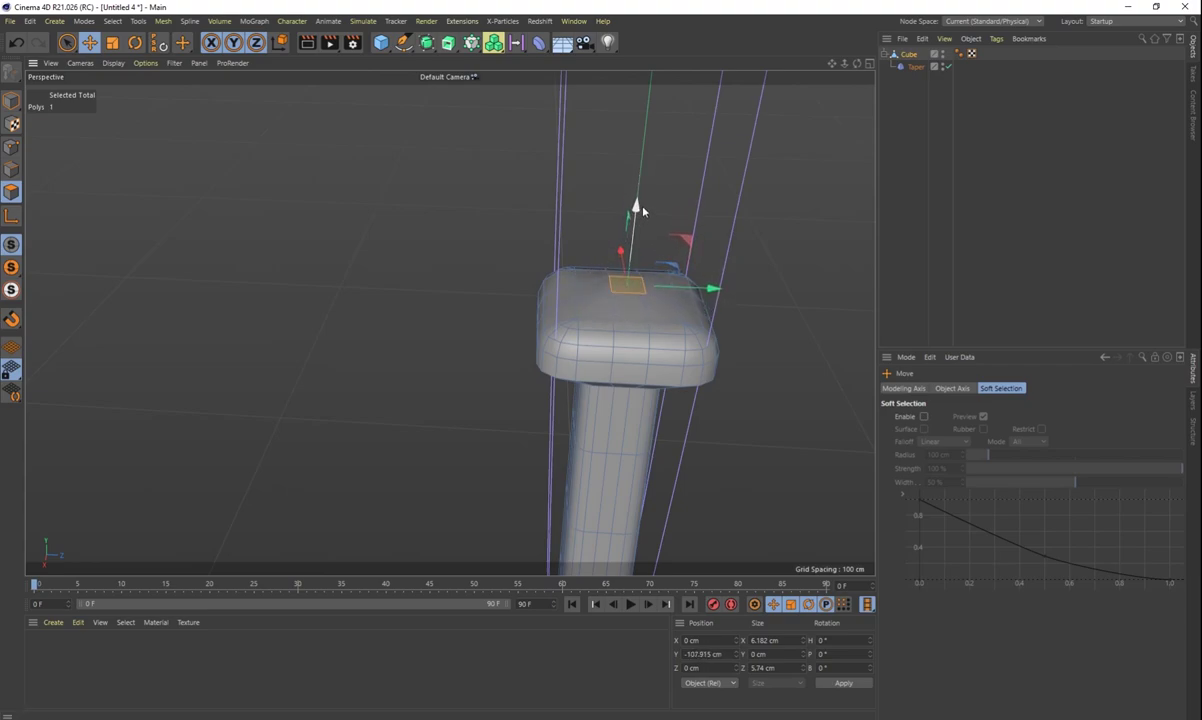
# Rescale the raised middle polygon, fine-tune its height along its normal, and deselect the object.
pyautogui.press('t')
pyautogui.moveTo(738, 201); pyautogui.dragTo(744, 218)
pyautogui.moveTo(666, 242); pyautogui.dragTo(687, 269)
pyautogui.keyDown('alt'); pyautogui.moveTo(670, 363); pyautogui.dragTo(660, 319); pyautogui.keyUp('alt')
pyautogui.press('e')
pyautogui.moveTo(626, 218); pyautogui.dragTo(625, 225)
pyautogui.keyDown('alt'); pyautogui.moveTo(719, 317); pyautogui.dragTo(724, 370); pyautogui.keyUp('alt')
pyautogui.scroll(-3, 722, 355)
pyautogui.scroll(-4, 722, 354)
pyautogui.keyDown('alt'); pyautogui.moveTo(704, 458); pyautogui.dragTo(625, 311, button='middle'); pyautogui.keyUp('alt')
pyautogui.click(931, 292)
# Reposition the Taper deformer along Y and shorten its Y size to 194 cm.
pyautogui.scroll(-1, 718, 424)
pyautogui.moveTo(718, 426)
pyautogui.keyDown('alt'); pyautogui.mouseDown()
pyautogui.moveTo(698, 408)
pyautogui.moveTo(681, 416)
pyautogui.moveTo(732, 403)
pyautogui.moveTo(662, 432)
pyautogui.moveTo(692, 384)
pyautogui.moveTo(687, 303)
pyautogui.moveTo(683, 326)
pyautogui.mouseUp(); pyautogui.keyUp('alt')
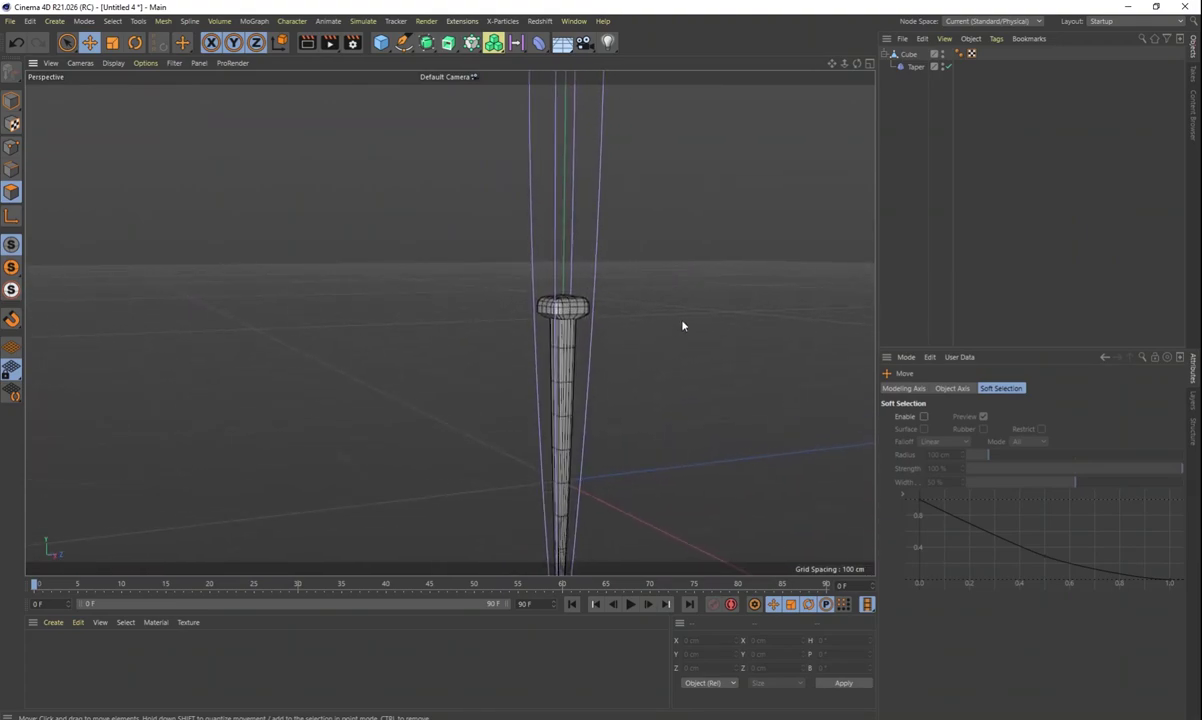
pyautogui.click(917, 67)
pyautogui.moveTo(570, 433); pyautogui.dragTo(590, 460)
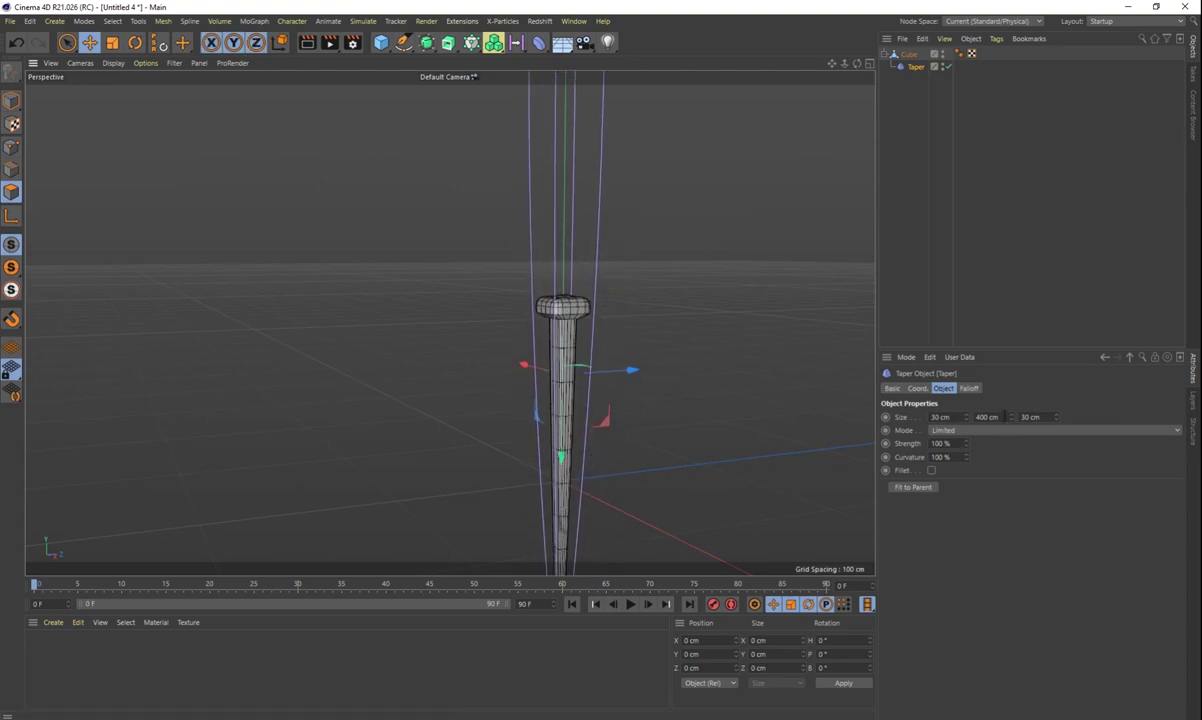
pyautogui.moveTo(1011, 417); pyautogui.dragTo(1011, 698)
pyautogui.moveTo(1011, 480); pyautogui.dragTo(1011, 463)
# Shift the Taper deformer along Y towards the tip, clear of the head, and set its Y size to 180 cm.
pyautogui.moveTo(563, 458); pyautogui.dragTo(690, 414)
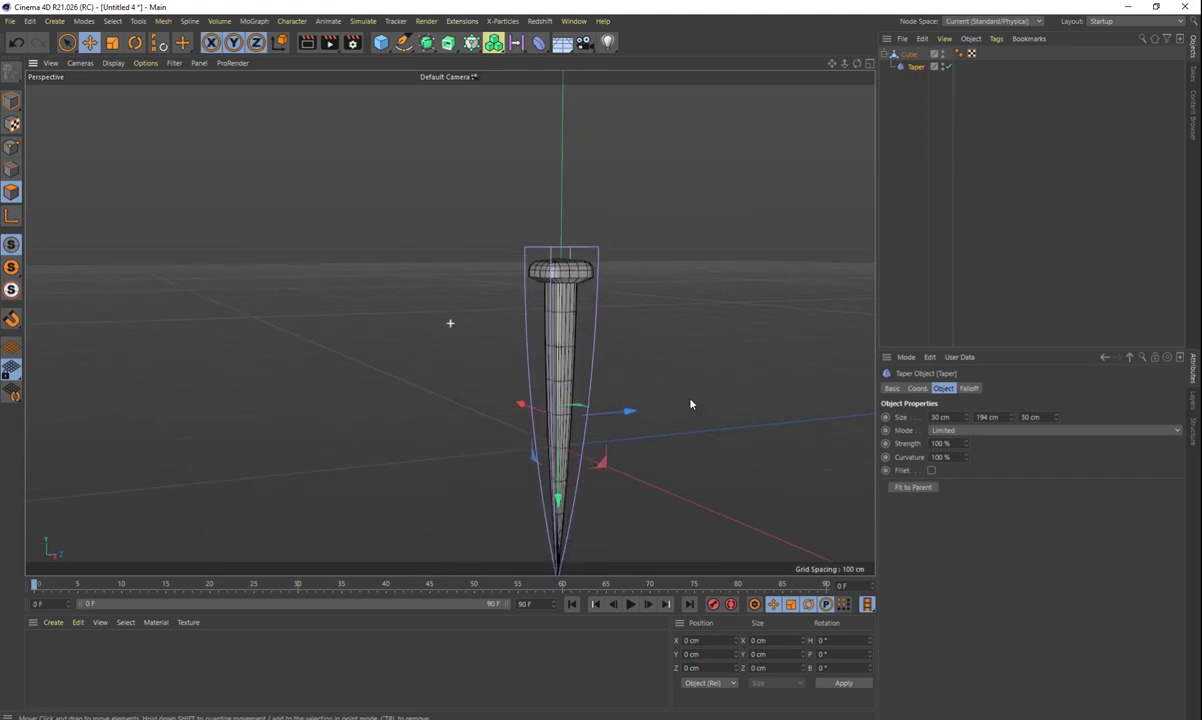
pyautogui.keyDown('alt'); pyautogui.moveTo(690, 414); pyautogui.dragTo(692, 346, button='middle'); pyautogui.keyUp('alt')
pyautogui.moveTo(558, 440); pyautogui.dragTo(574, 491)
pyautogui.moveTo(656, 459)
pyautogui.keyDown('alt'); pyautogui.mouseDown()
pyautogui.moveTo(773, 421)
pyautogui.moveTo(692, 464)
pyautogui.moveTo(652, 456)
pyautogui.moveTo(668, 447)
pyautogui.moveTo(669, 459)
pyautogui.mouseUp(); pyautogui.keyUp('alt')
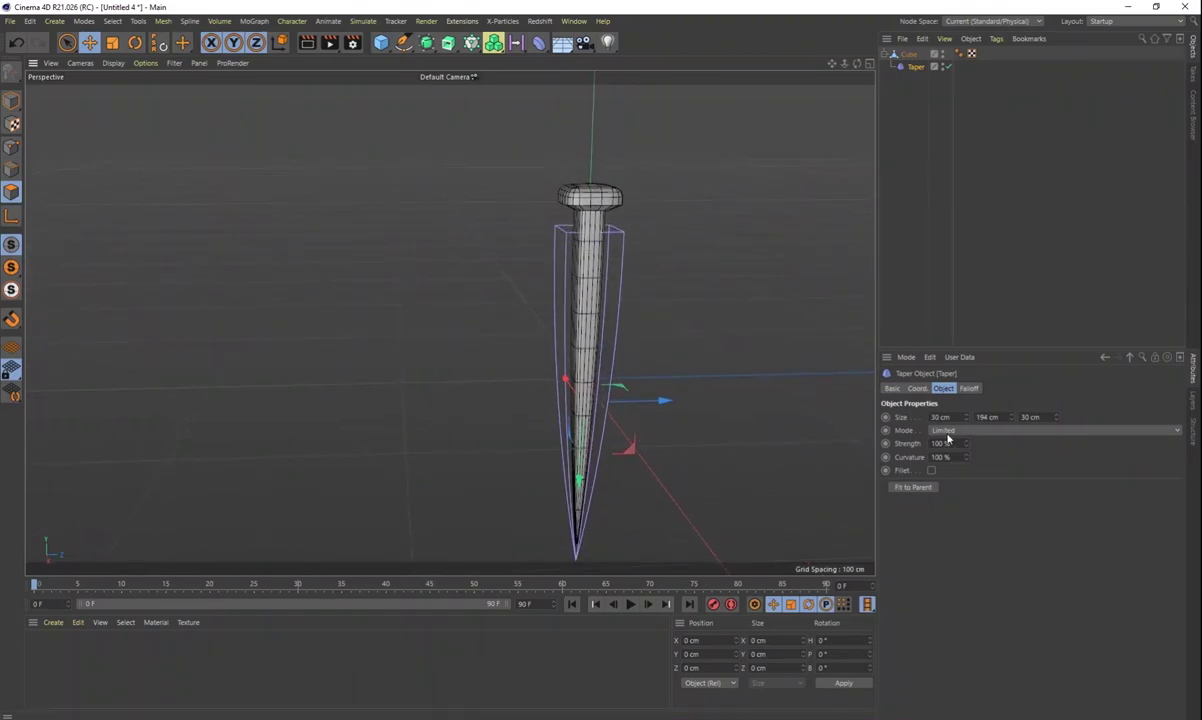
pyautogui.moveTo(1012, 417); pyautogui.dragTo(1012, 431)
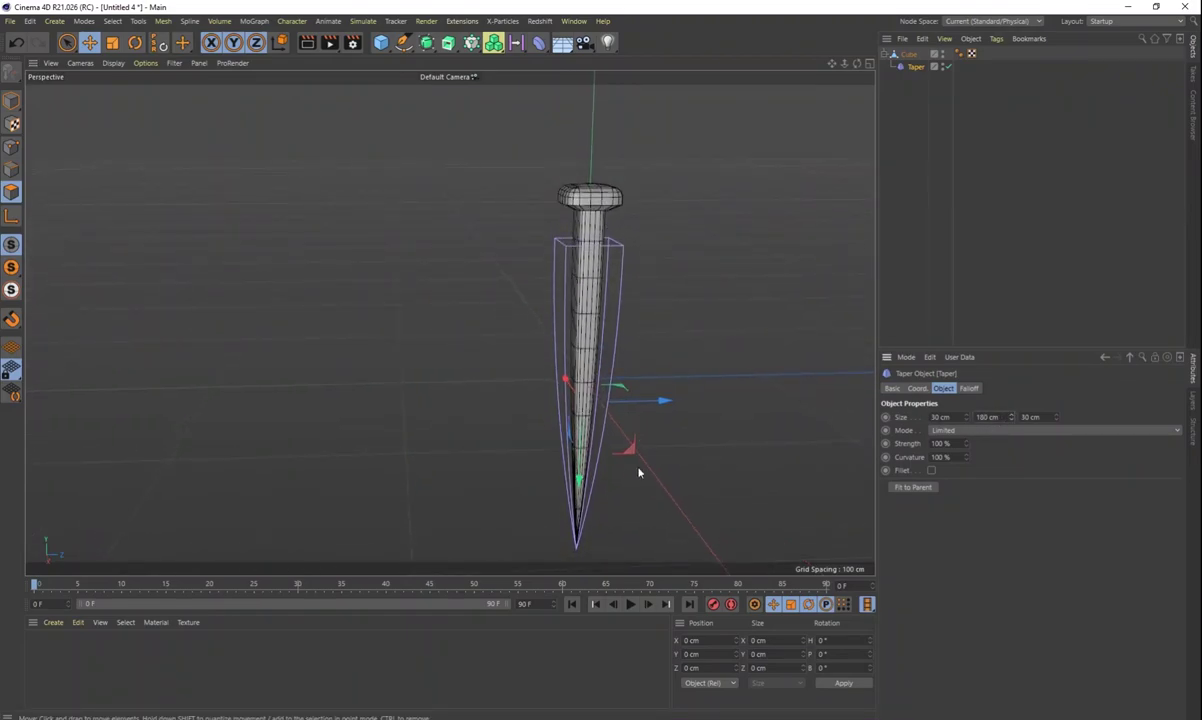
# Fine-tune the Taper deformer's position along Y so the shaft narrows towards the tip, and deselect the deformer.
pyautogui.moveTo(579, 482); pyautogui.dragTo(610, 537)
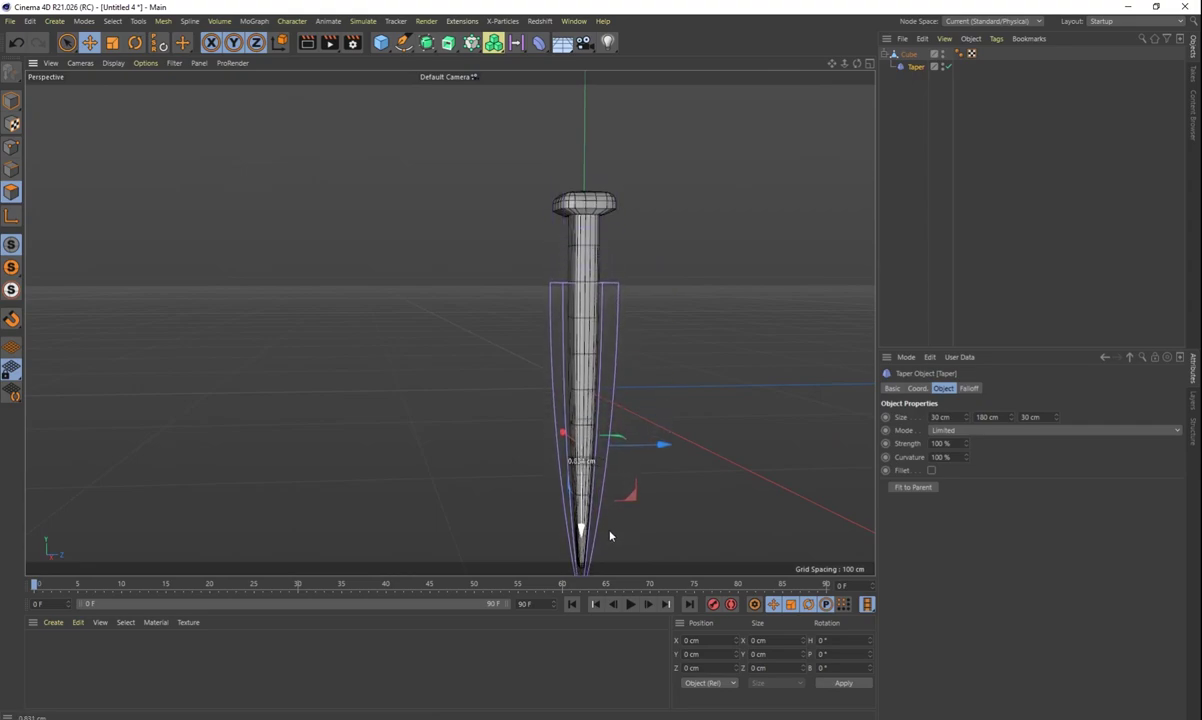
pyautogui.keyDown('alt'); pyautogui.moveTo(674, 526); pyautogui.dragTo(668, 460, button='middle'); pyautogui.keyUp('alt')
pyautogui.moveTo(579, 466); pyautogui.dragTo(601, 497)
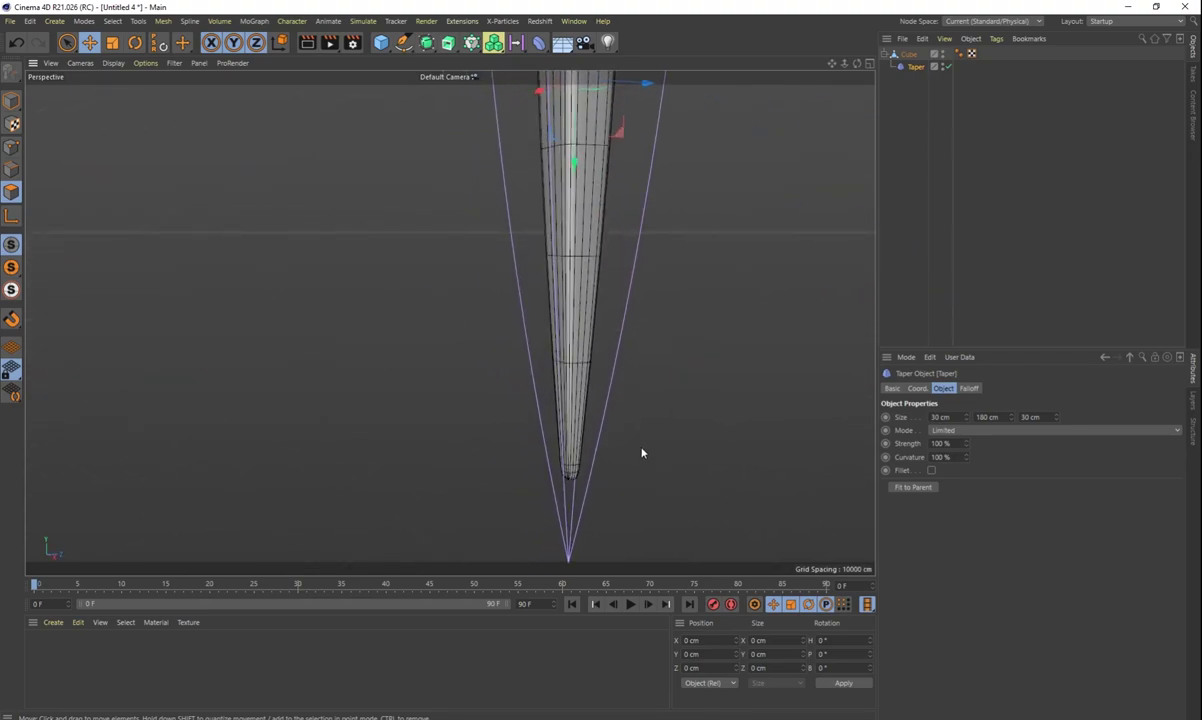
pyautogui.keyDown('alt'); pyautogui.moveTo(574, 179); pyautogui.dragTo(652, 255); pyautogui.keyUp('alt')
pyautogui.click(933, 138)
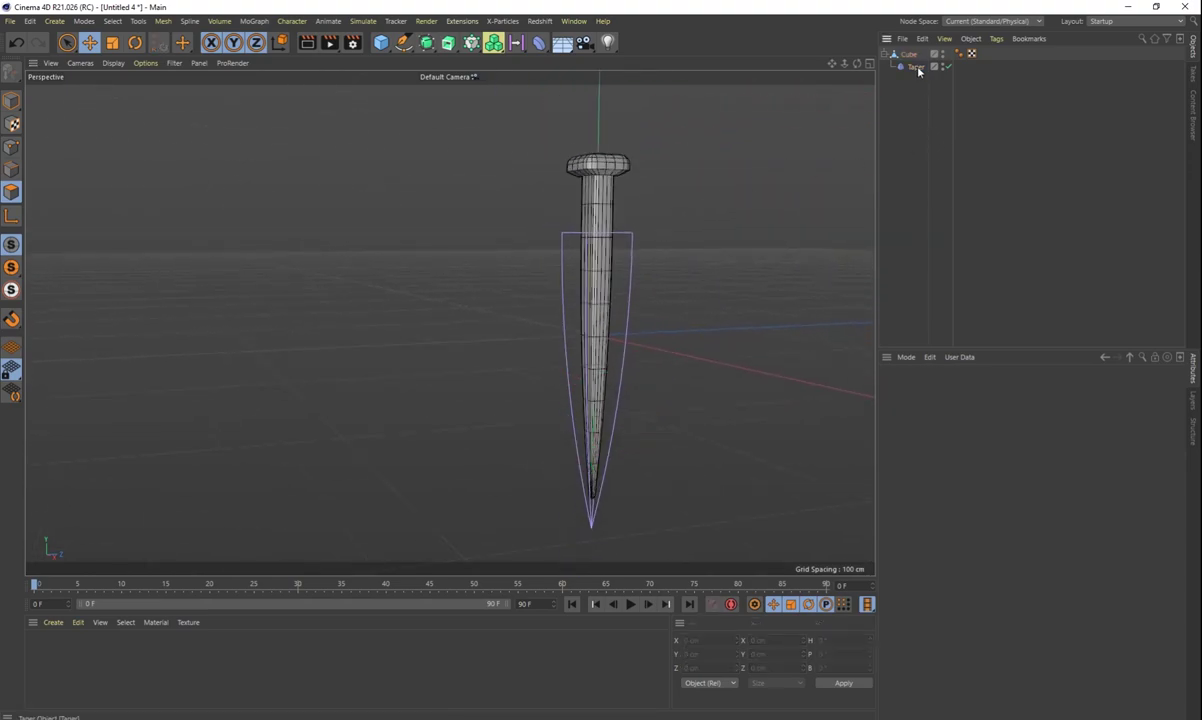
# Add a Bevel deformer to the nail object as a child alongside the Taper deformer.
pyautogui.click(909, 54)
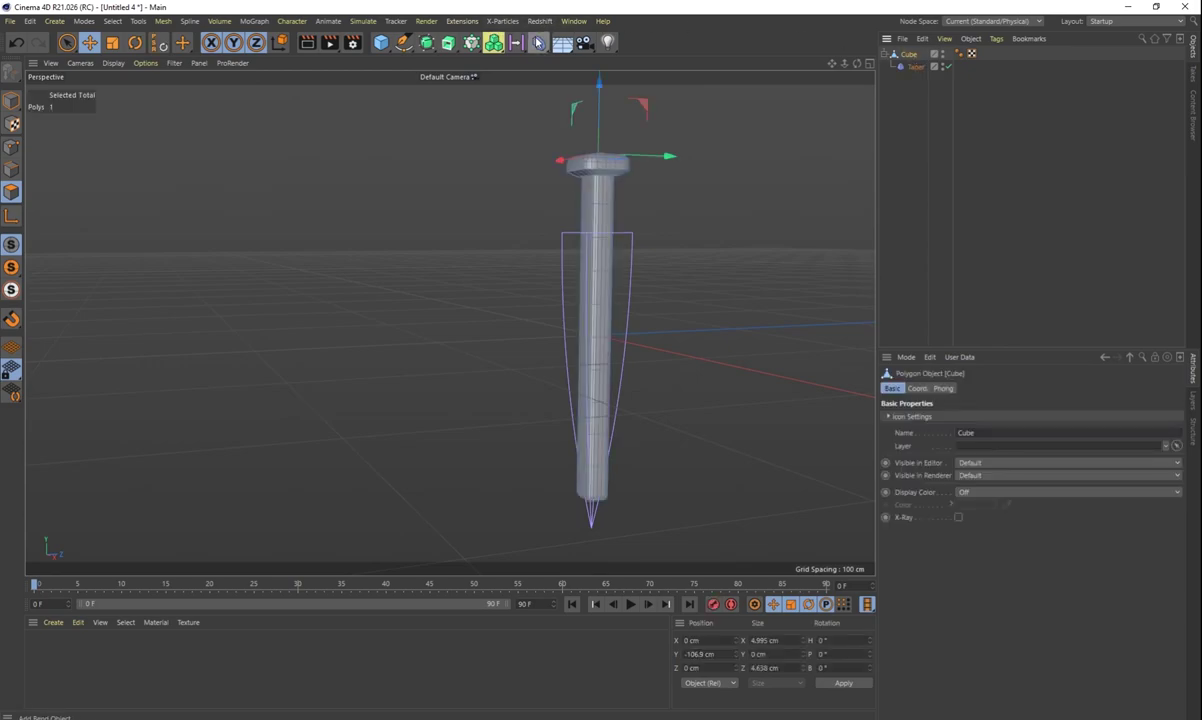
pyautogui.click(538, 42)
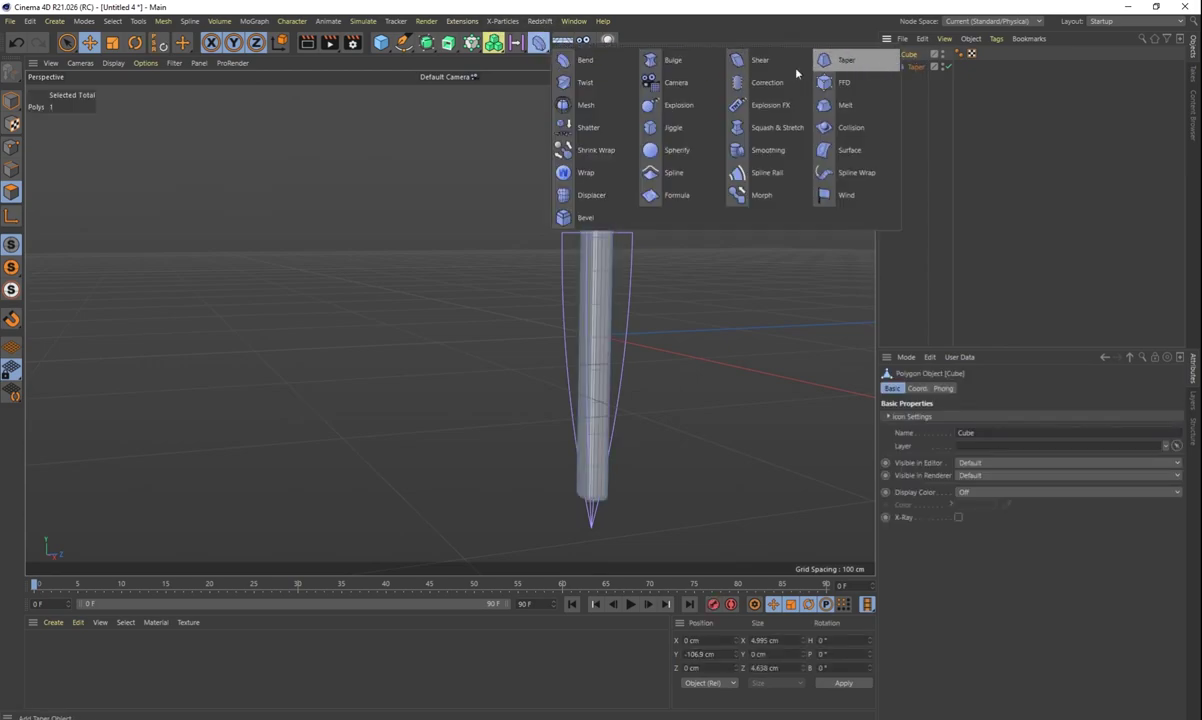
pyautogui.click(586, 217)
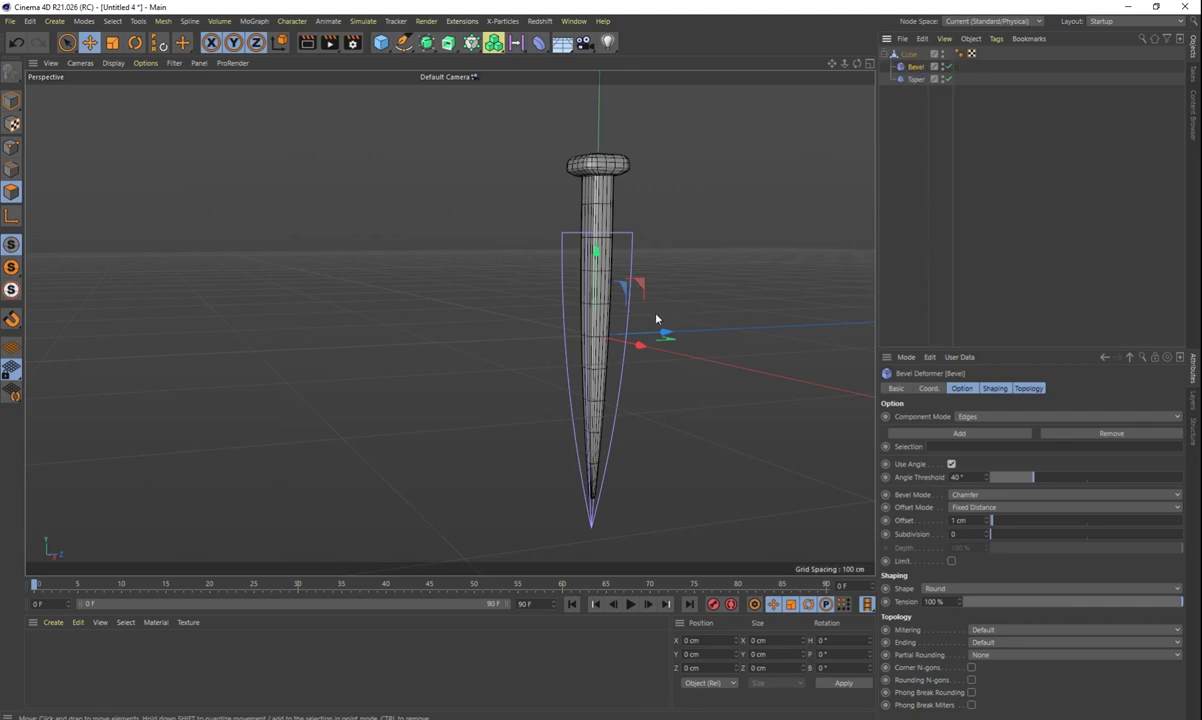
# Set the Bevel deformer's subdivision to 1 and adjust its offset to 2 cm, checking the joint under the head.
pyautogui.scroll(4, 605, 263)
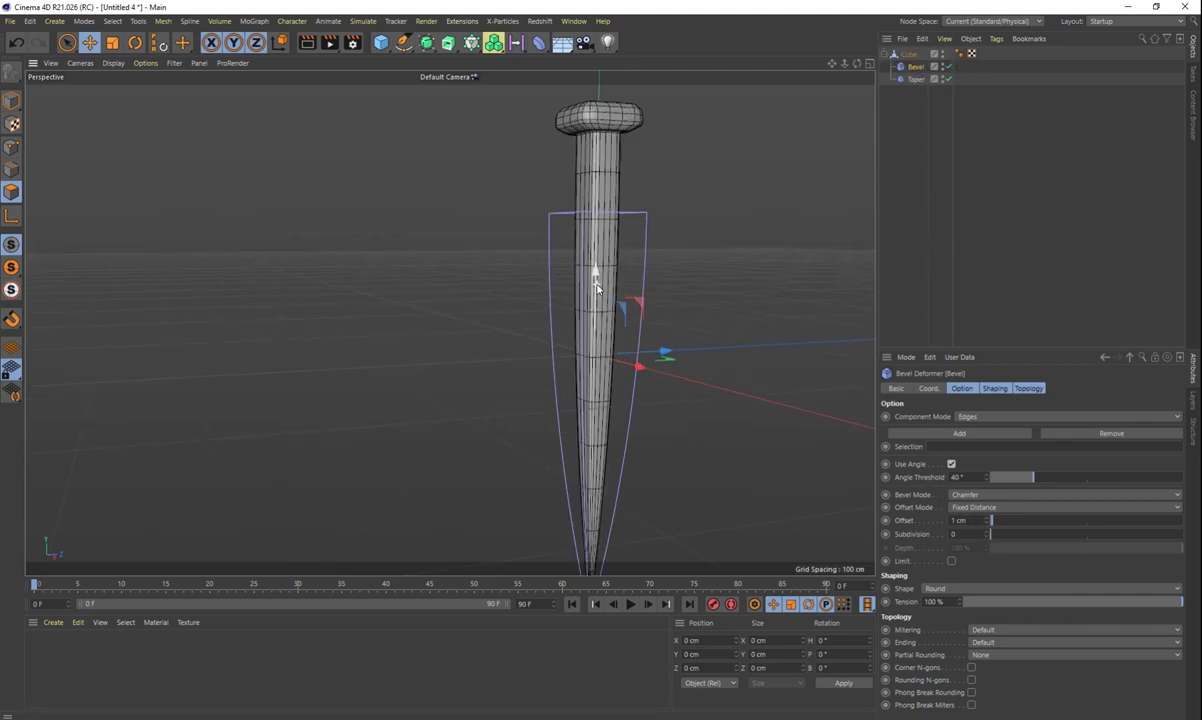
pyautogui.keyDown('alt'); pyautogui.moveTo(612, 234); pyautogui.dragTo(612, 394, button='middle'); pyautogui.keyUp('alt')
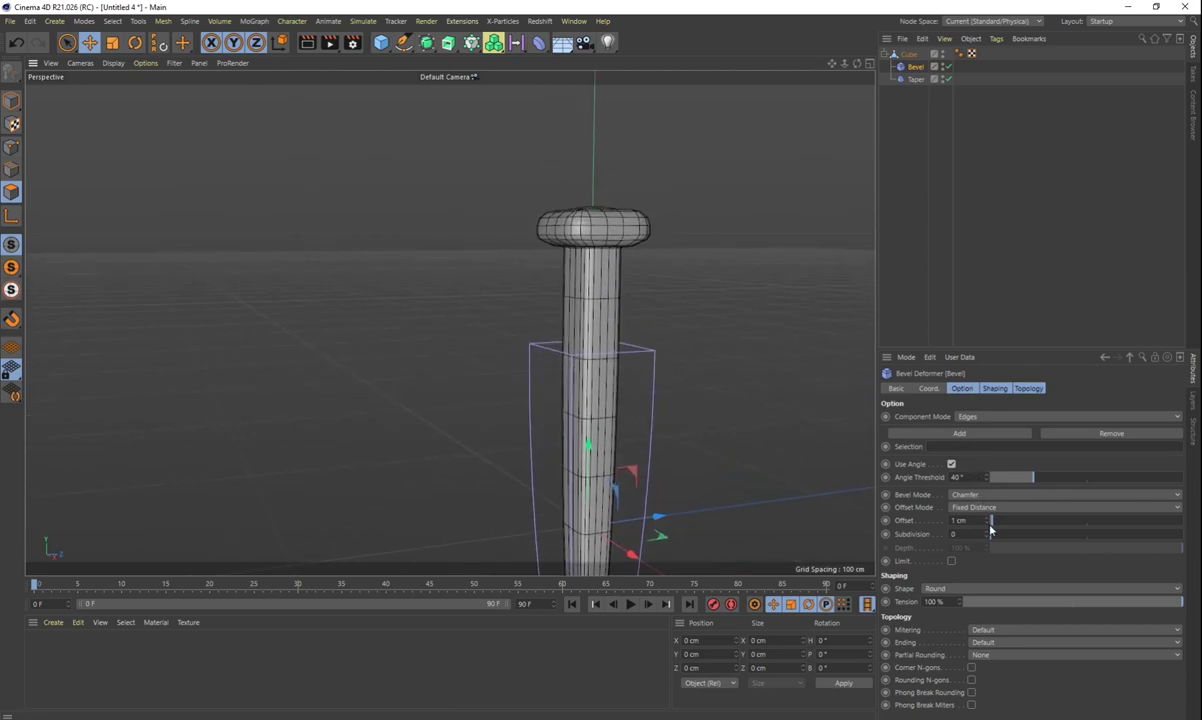
pyautogui.moveTo(986, 535); pyautogui.dragTo(989, 538)
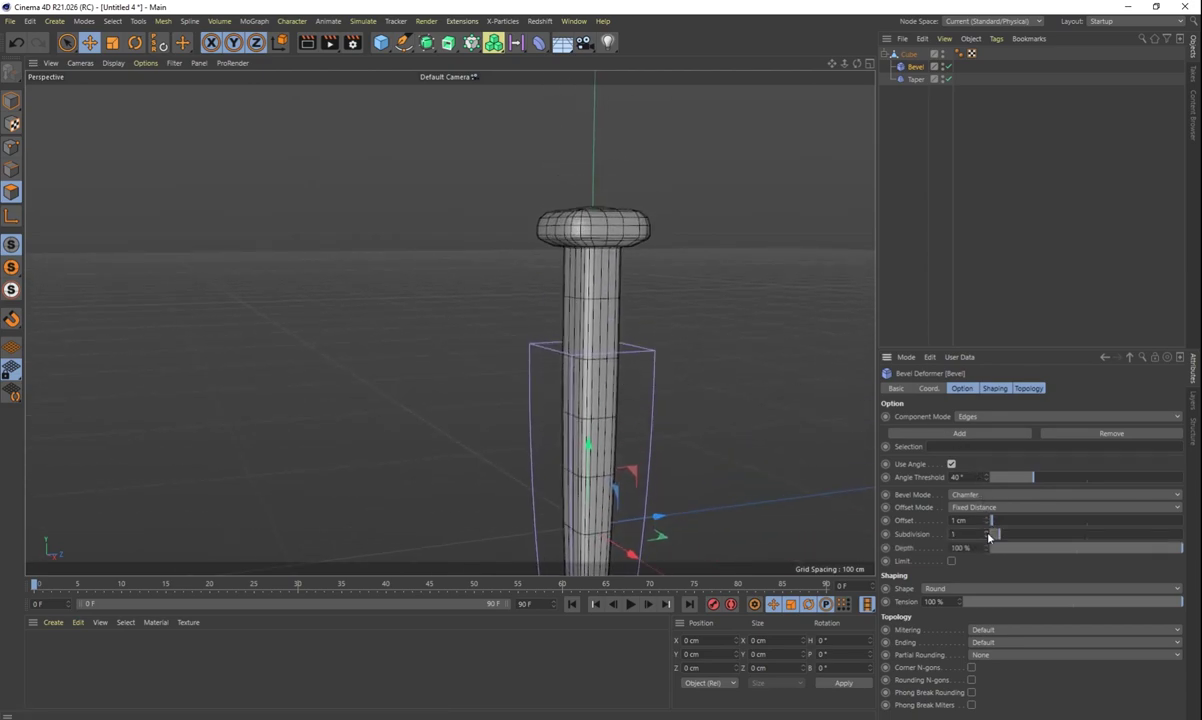
pyautogui.click(987, 518)
pyautogui.scroll(6, 616, 250)
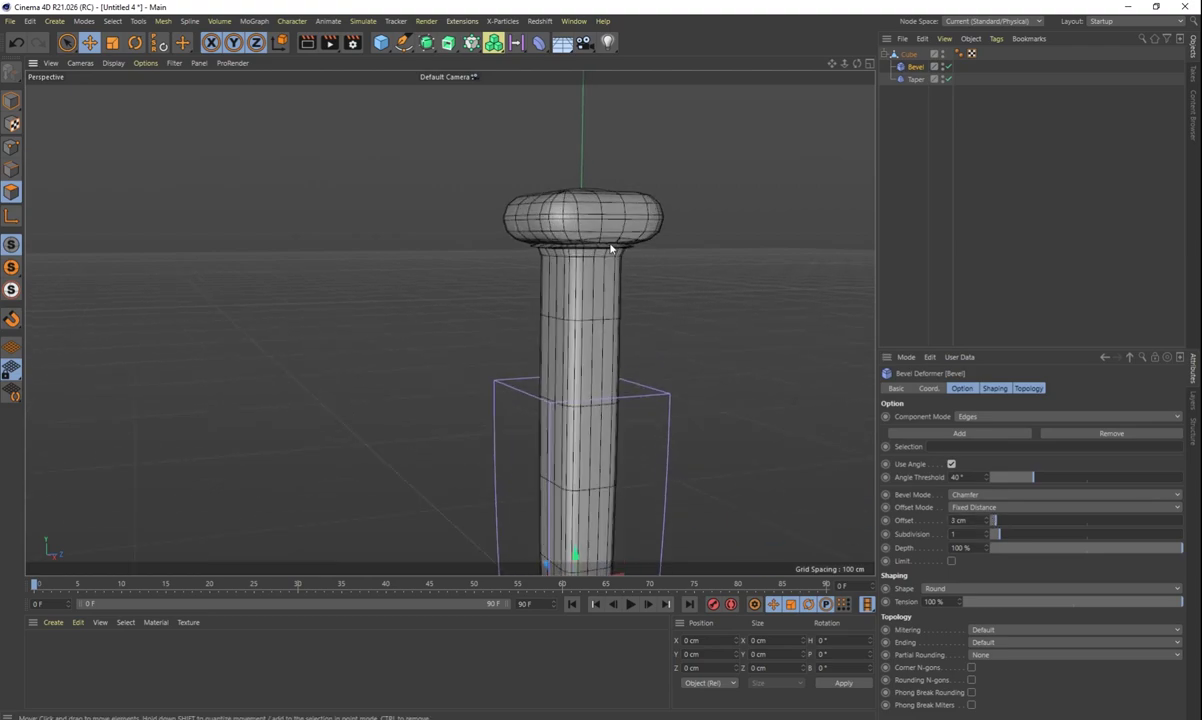
pyautogui.keyDown('alt'); pyautogui.moveTo(620, 288); pyautogui.dragTo(560, 288); pyautogui.keyUp('alt')
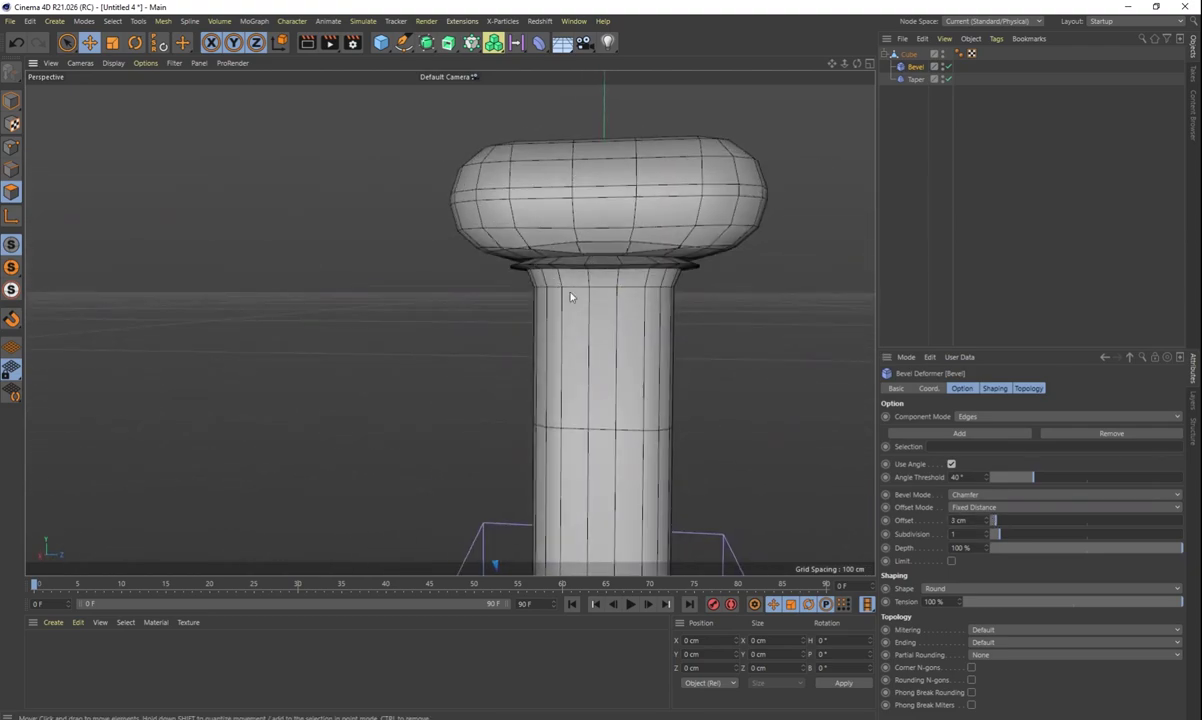
pyautogui.click(987, 523)
# Examine the beveled mesh from the head down the shaft to the tapered tip.
pyautogui.keyDown('alt'); pyautogui.moveTo(660, 320); pyautogui.dragTo(730, 410); pyautogui.keyUp('alt')
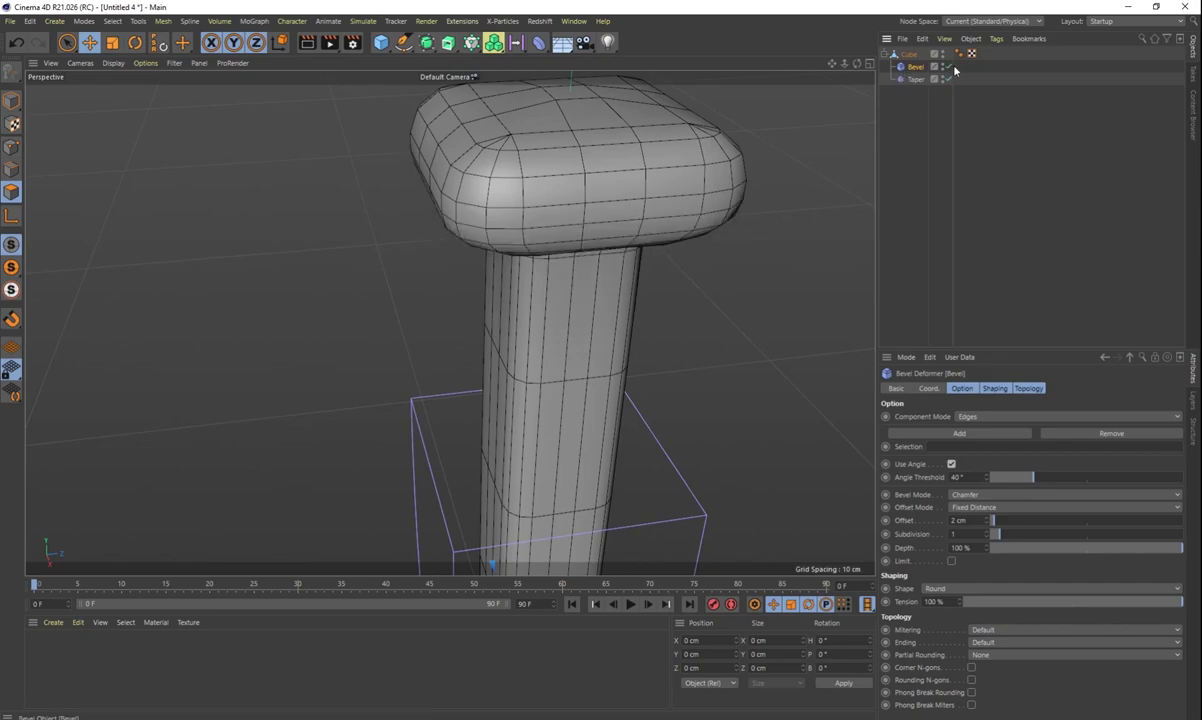
pyautogui.moveTo(654, 415)
pyautogui.keyDown('alt'); pyautogui.mouseDown(button='middle')
pyautogui.moveTo(585, 217)
pyautogui.moveTo(572, 130)
pyautogui.mouseUp(button='middle'); pyautogui.keyUp('alt')
pyautogui.keyDown('alt'); pyautogui.moveTo(590, 423); pyautogui.dragTo(564, 183, button='middle'); pyautogui.keyUp('alt')
pyautogui.keyDown('alt'); pyautogui.moveTo(601, 464); pyautogui.dragTo(572, 300, button='middle'); pyautogui.keyUp('alt')
pyautogui.keyDown('alt'); pyautogui.moveTo(572, 299); pyautogui.dragTo(631, 354); pyautogui.keyUp('alt')
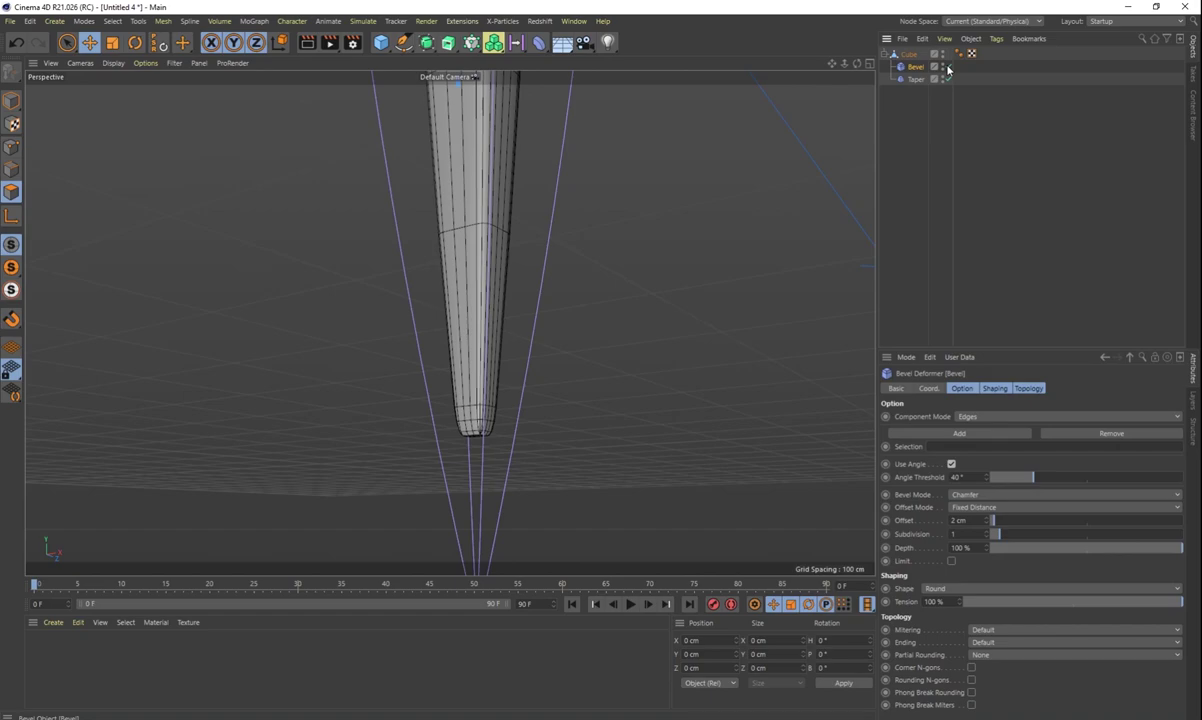
pyautogui.keyDown('alt'); pyautogui.moveTo(727, 176); pyautogui.dragTo(600, 404); pyautogui.keyUp('alt')
pyautogui.scroll(10, 571, 277)
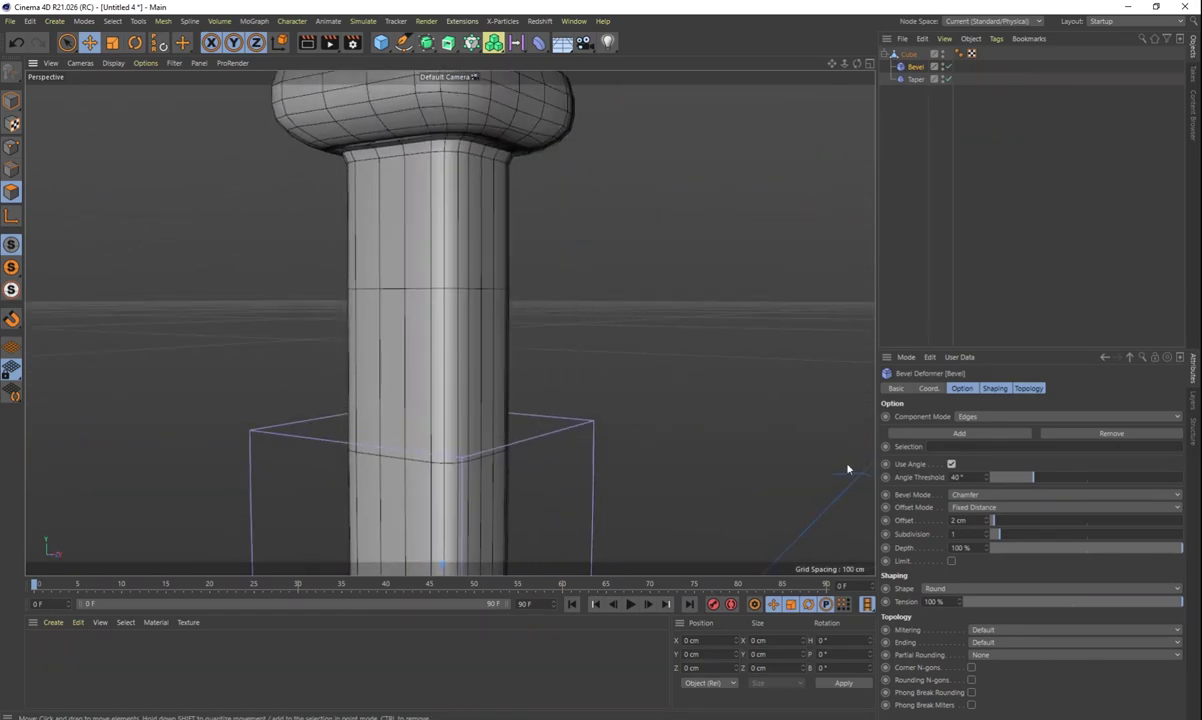
# Try the bevel with an 11 cm offset and subdivision 3, and restore the 2 cm offset and subdivision 1.
pyautogui.click(1007, 523)
pyautogui.keyDown('alt'); pyautogui.moveTo(686, 388); pyautogui.dragTo(692, 474, button='middle'); pyautogui.keyUp('alt')
pyautogui.moveTo(1009, 535); pyautogui.dragTo(985, 528)
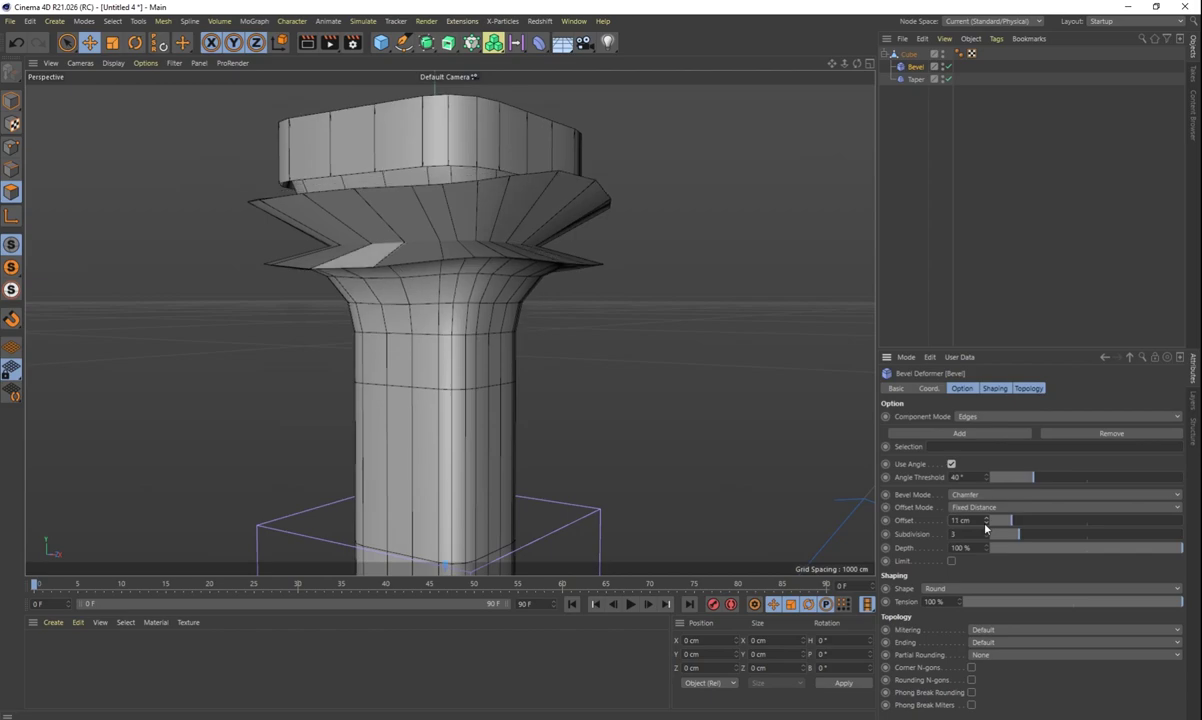
pyautogui.write('2')
pyautogui.press('Return')
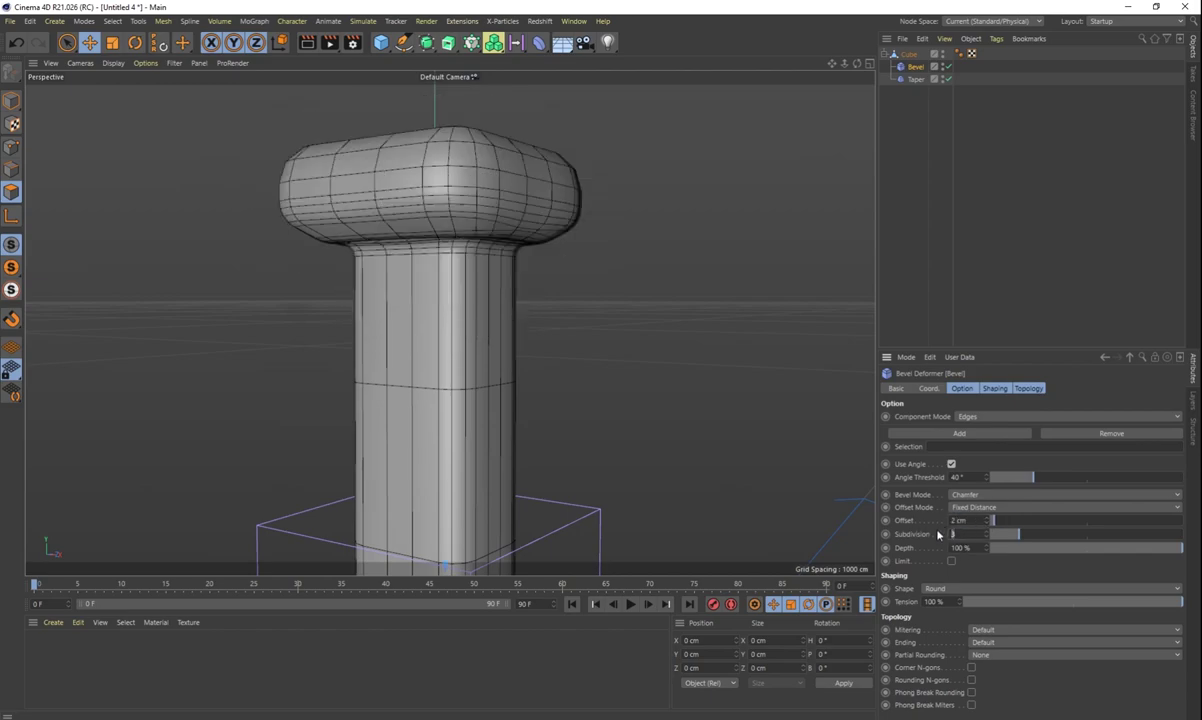
pyautogui.write('1')
pyautogui.press('Return')
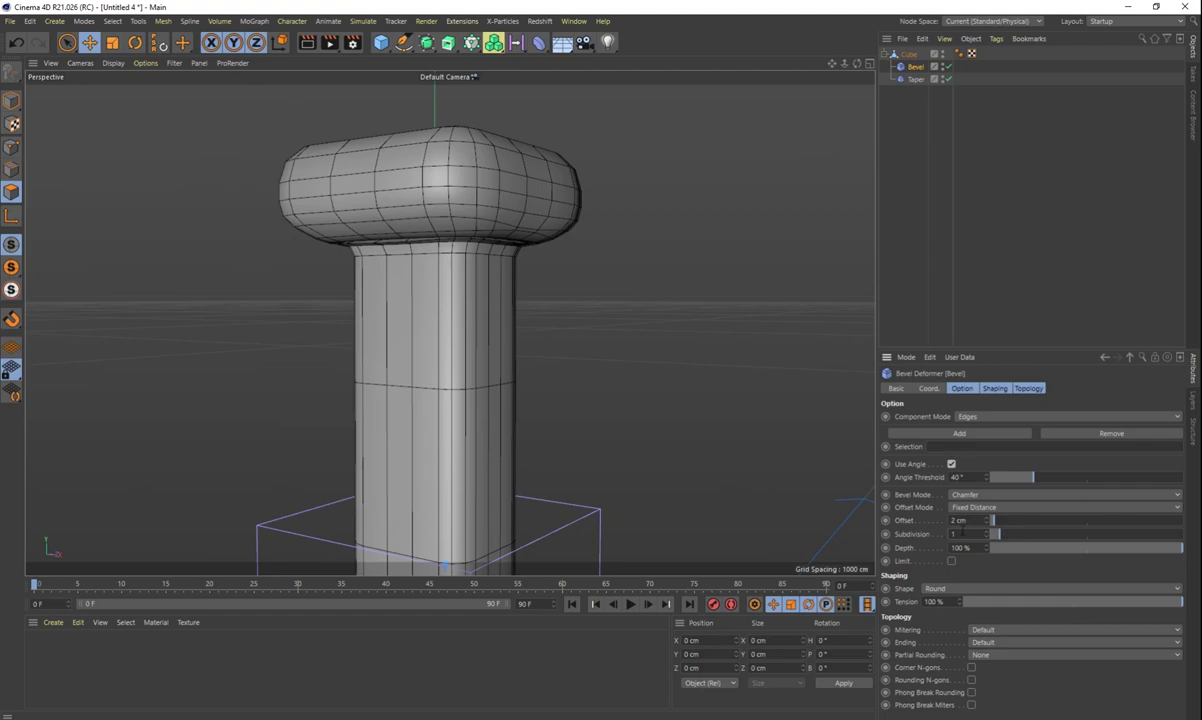
# Raise the Bevel deformer's subdivision to 3, check the whole nail, and deselect the deformer.
pyautogui.click(985, 535)
pyautogui.click(985, 535)
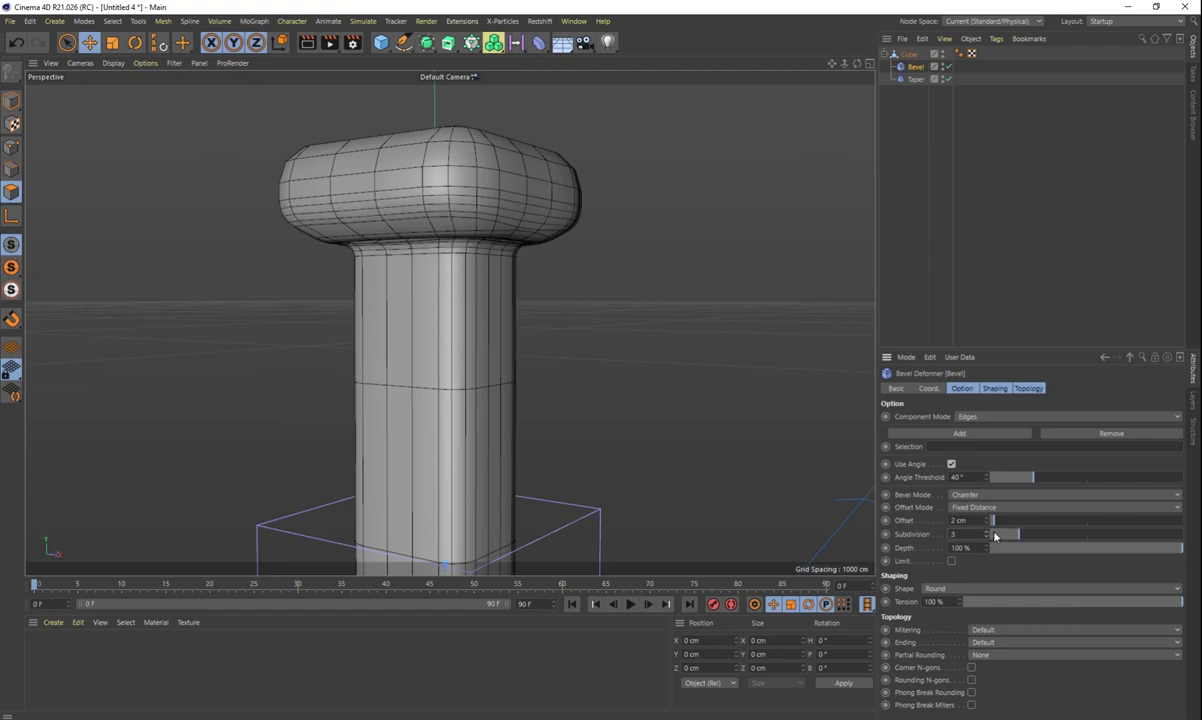
pyautogui.keyDown('alt'); pyautogui.moveTo(684, 317); pyautogui.dragTo(617, 319); pyautogui.keyUp('alt')
pyautogui.scroll(-1, 617, 318)
pyautogui.scroll(-5, 617, 320)
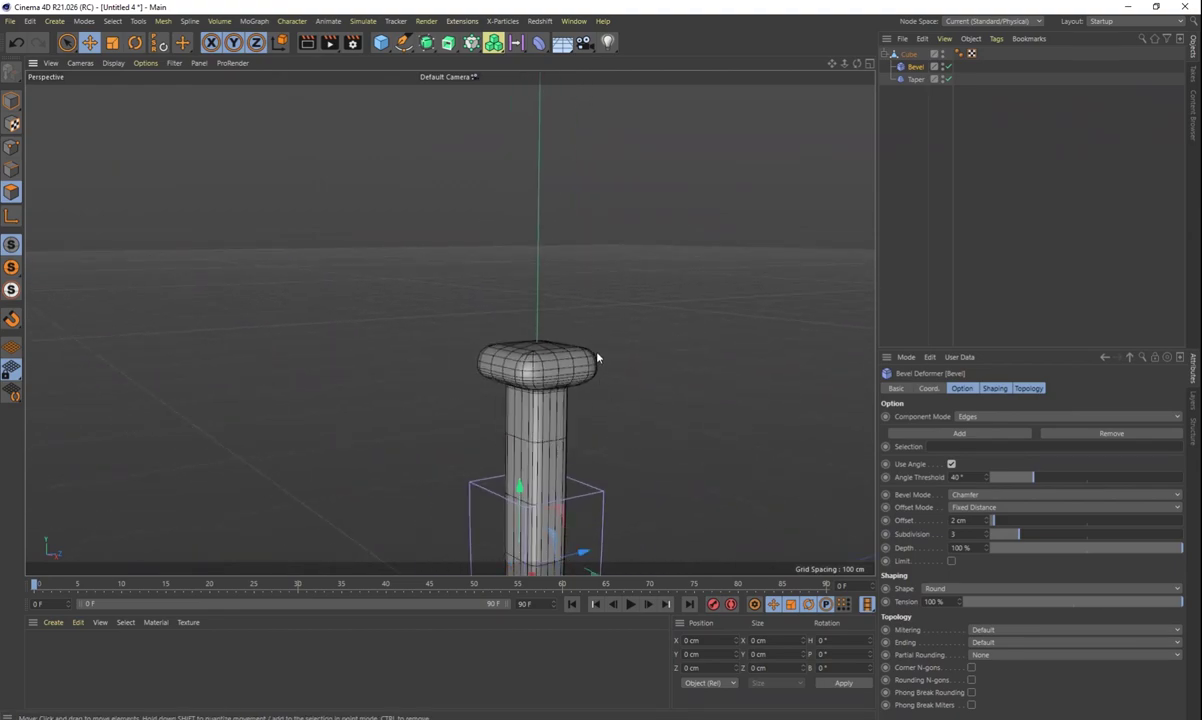
pyautogui.keyDown('alt'); pyautogui.moveTo(655, 443); pyautogui.dragTo(726, 468); pyautogui.keyUp('alt')
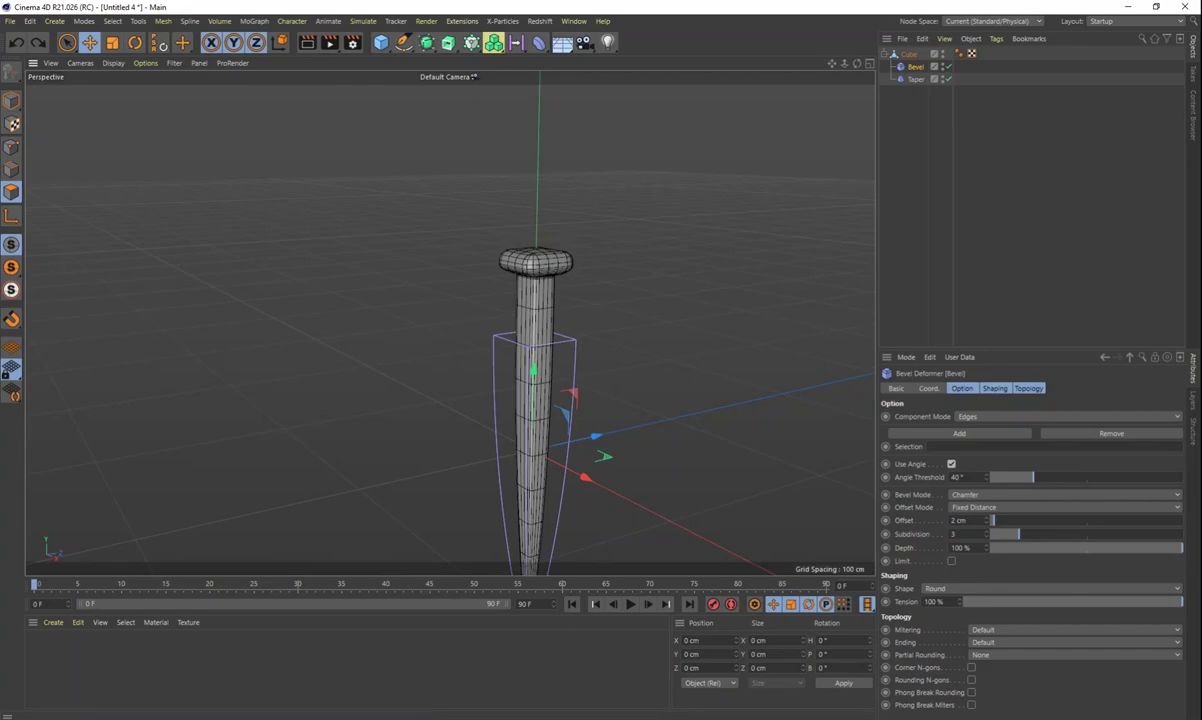
pyautogui.scroll(2, 665, 449)
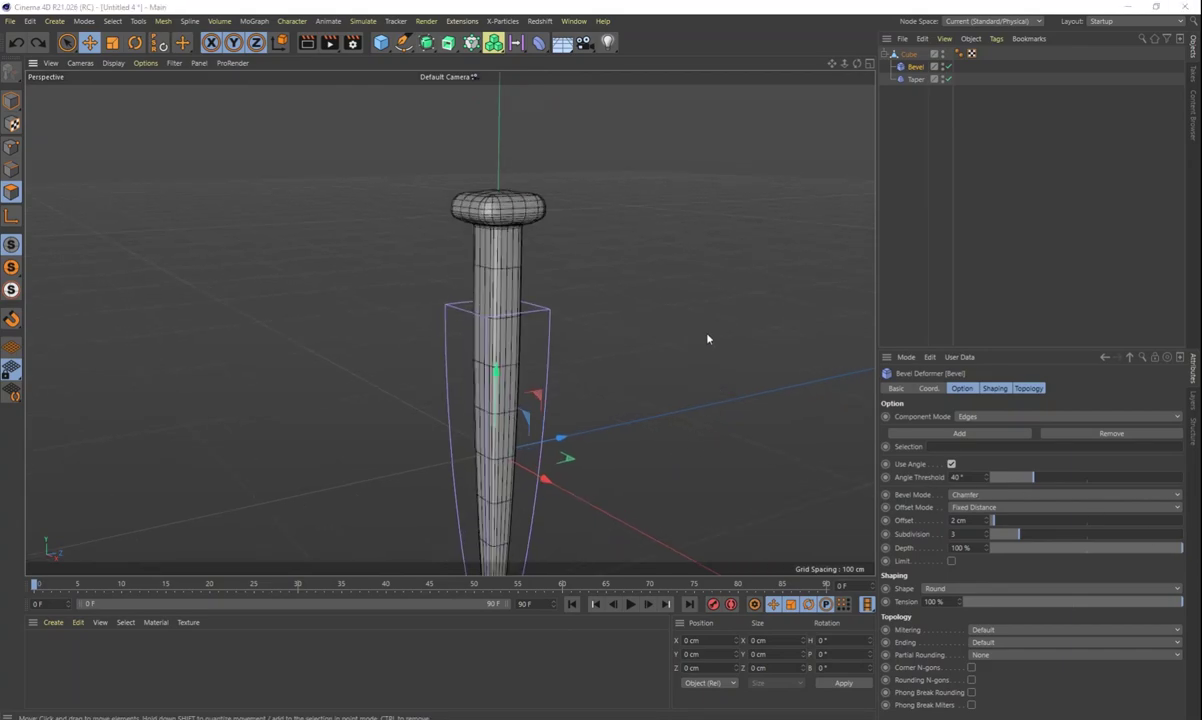
pyautogui.scroll(-2, 687, 341)
pyautogui.click(928, 209)
pyautogui.scroll(1, 633, 386)
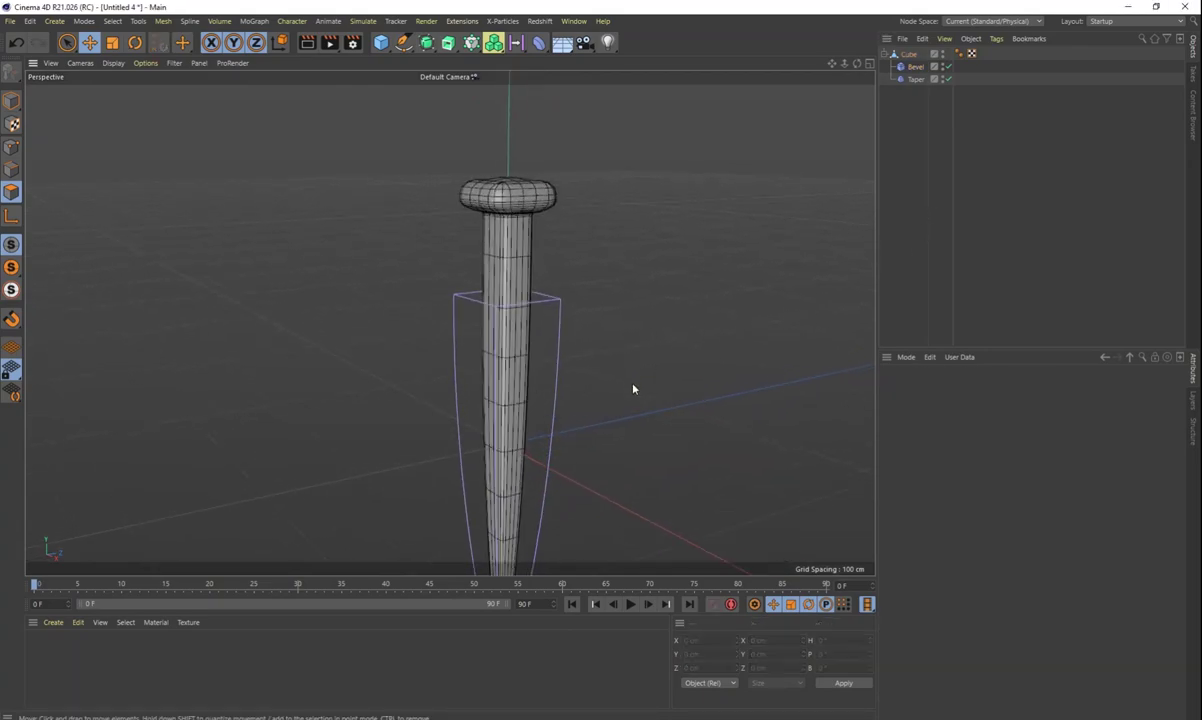
# Create a new default material and apply it to the nail.
pyautogui.scroll(-2, 638, 387)
pyautogui.moveTo(644, 389)
pyautogui.keyDown('alt'); pyautogui.mouseDown()
pyautogui.moveTo(663, 409)
pyautogui.moveTo(660, 398)
pyautogui.mouseUp(); pyautogui.keyUp('alt')
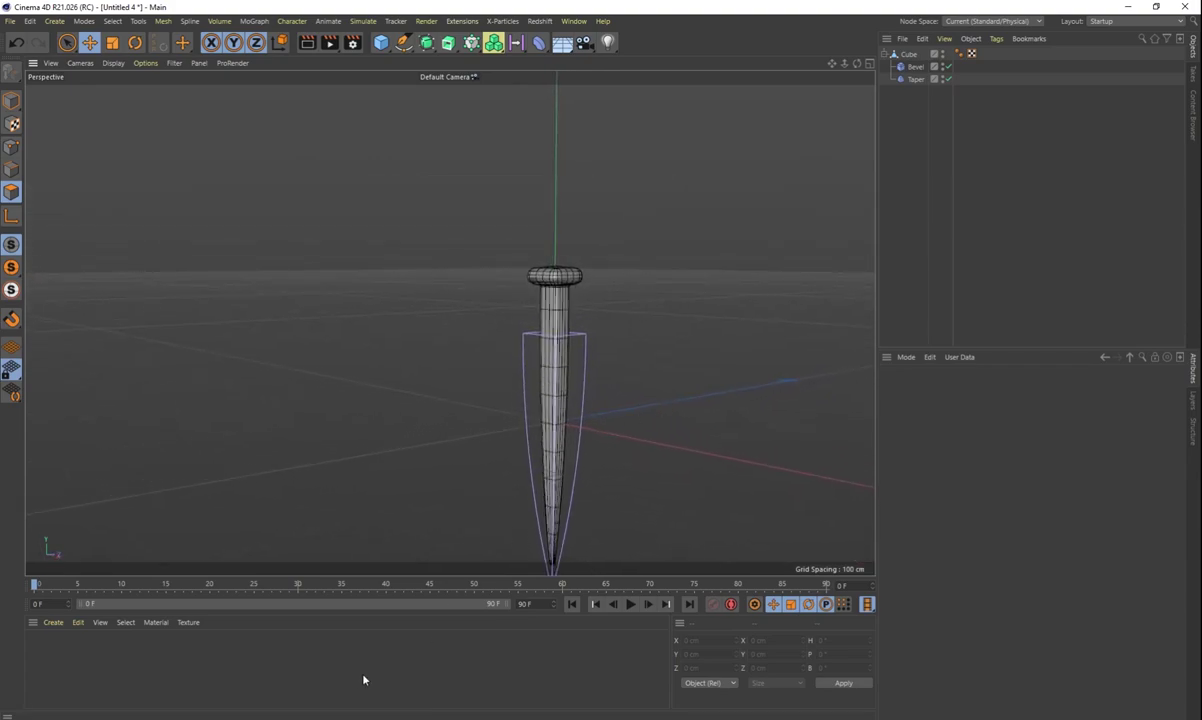
pyautogui.doubleClick(310, 653)
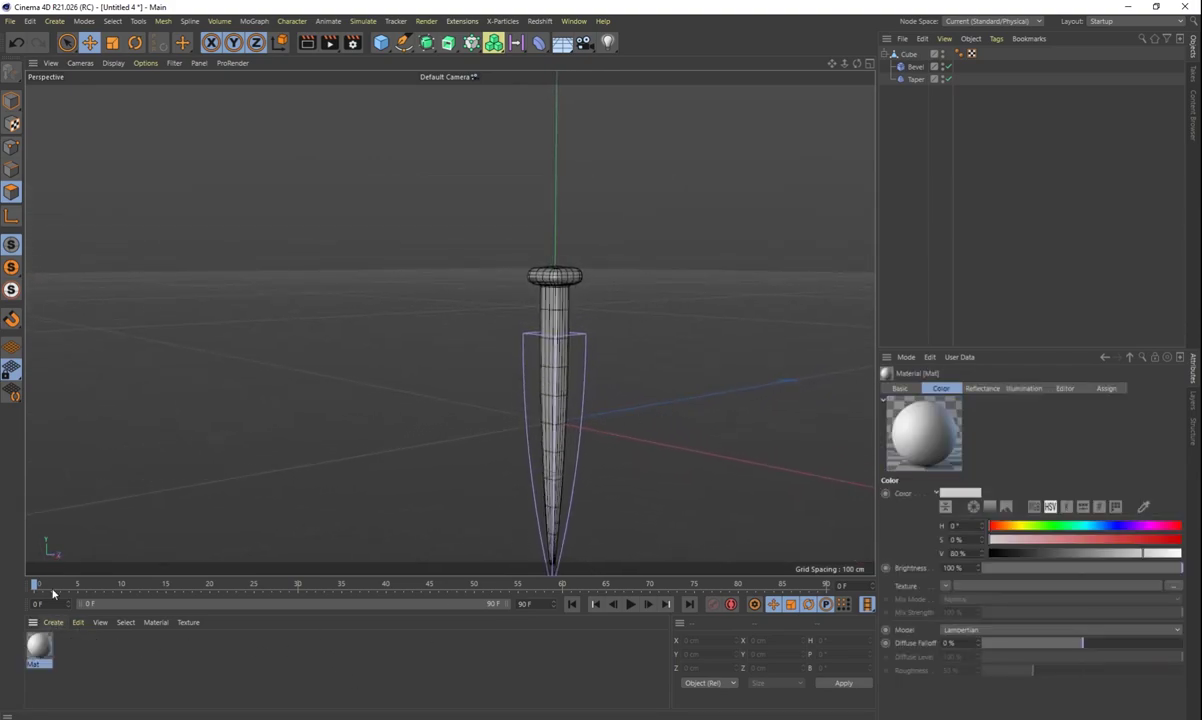
pyautogui.moveTo(522, 383); pyautogui.dragTo(534, 346)
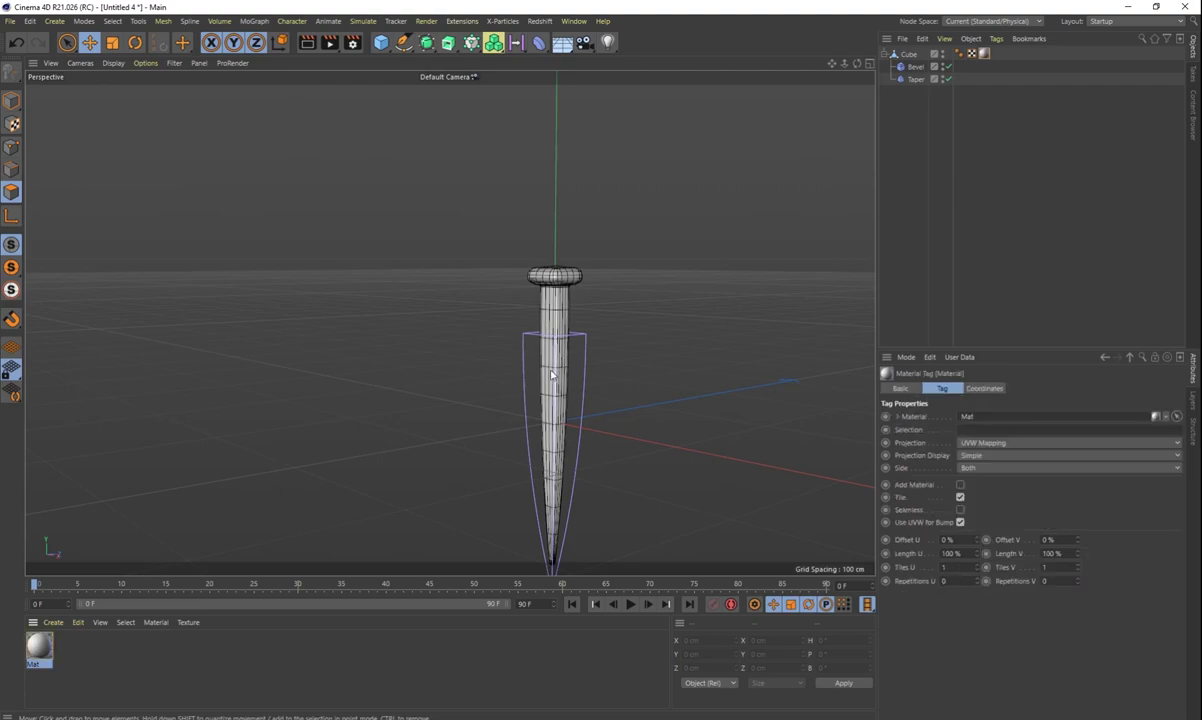
# Add a GGX reflectance layer to the nail's material to give it a metallic look, and inspect the nail.
pyautogui.doubleClick(38, 645)
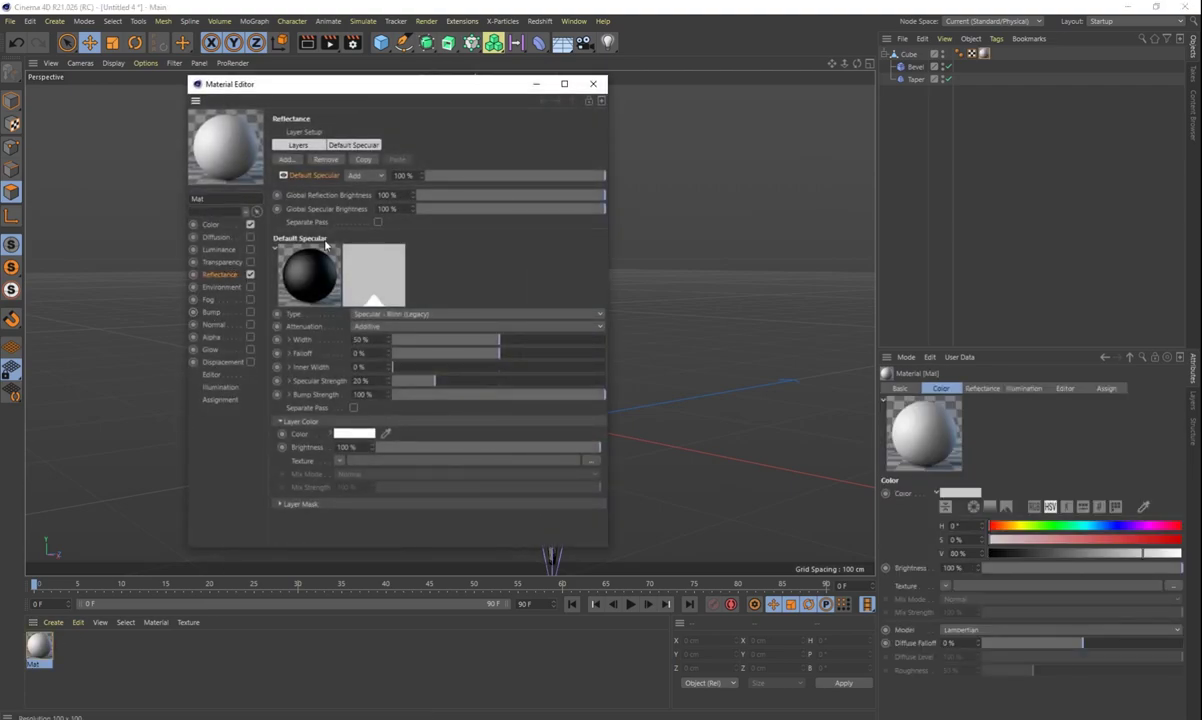
pyautogui.click(288, 160)
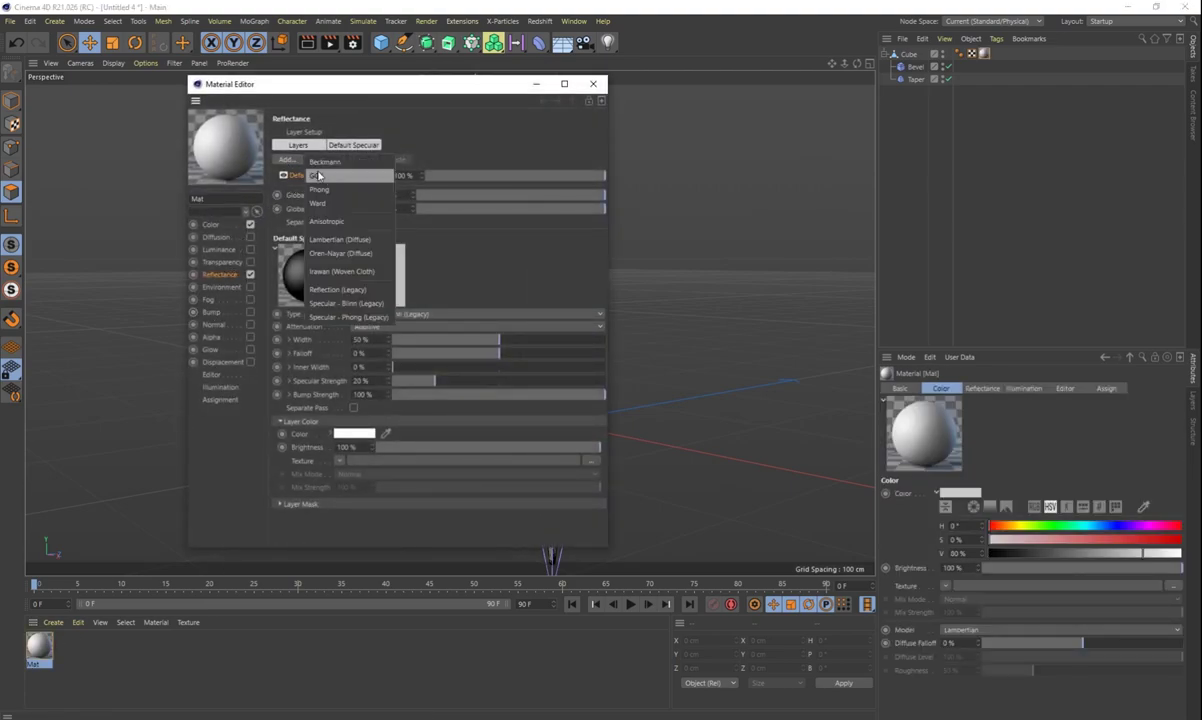
pyautogui.click(327, 182)
pyautogui.click(593, 84)
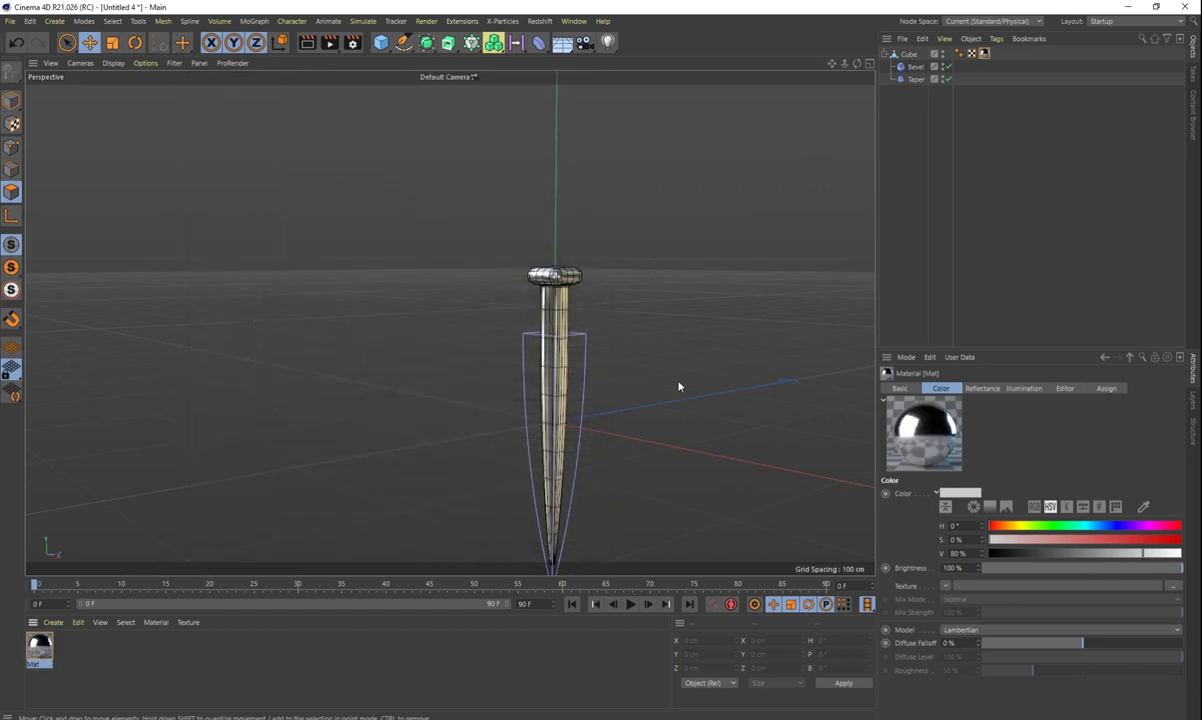
pyautogui.keyDown('alt'); pyautogui.moveTo(632, 496); pyautogui.dragTo(651, 515); pyautogui.keyUp('alt')
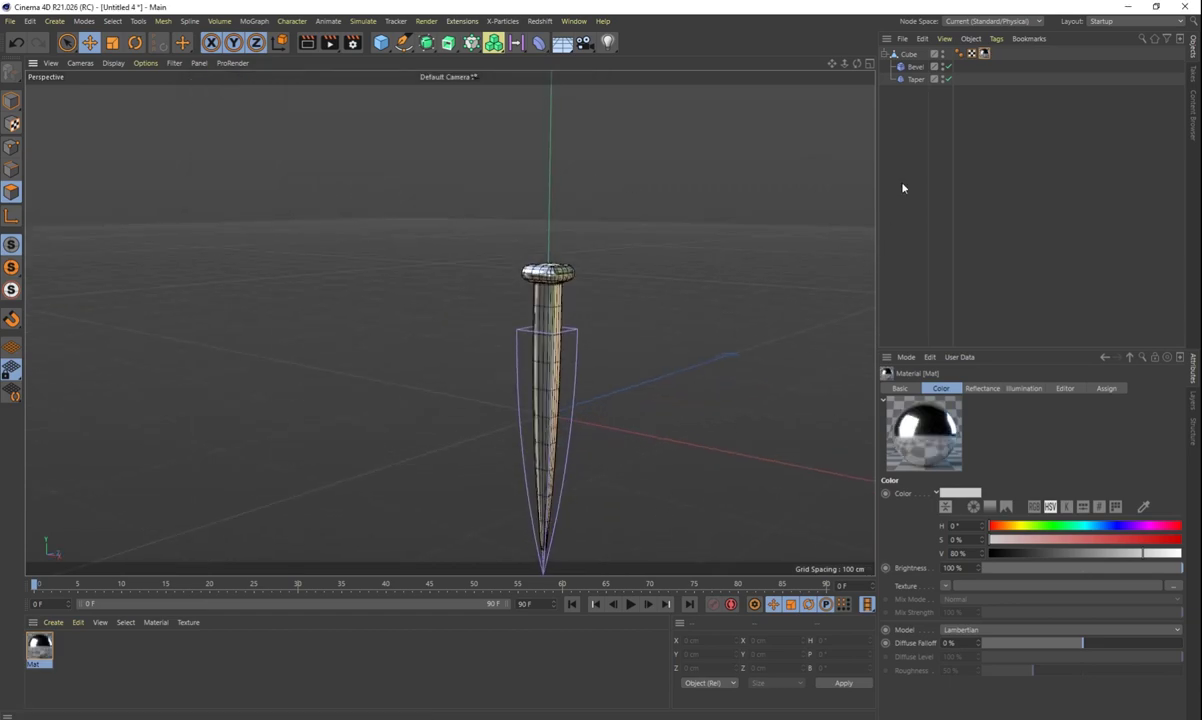
pyautogui.keyDown('alt'); pyautogui.moveTo(679, 351); pyautogui.dragTo(620, 394); pyautogui.keyUp('alt')
pyautogui.keyDown('alt'); pyautogui.moveTo(639, 339); pyautogui.dragTo(599, 370); pyautogui.keyUp('alt')
pyautogui.scroll(-3, 645, 343)
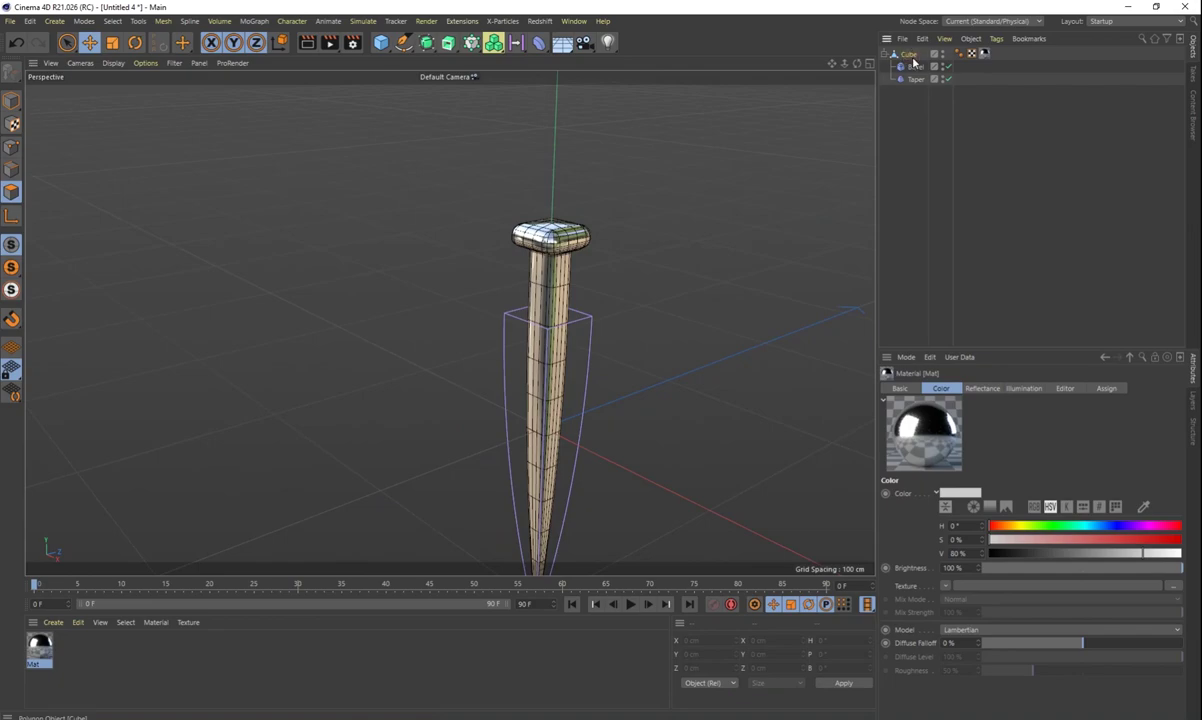
# Clear the object selection and add a plane primitive to the scene as a floor.
pyautogui.click(910, 56)
pyautogui.click(923, 186)
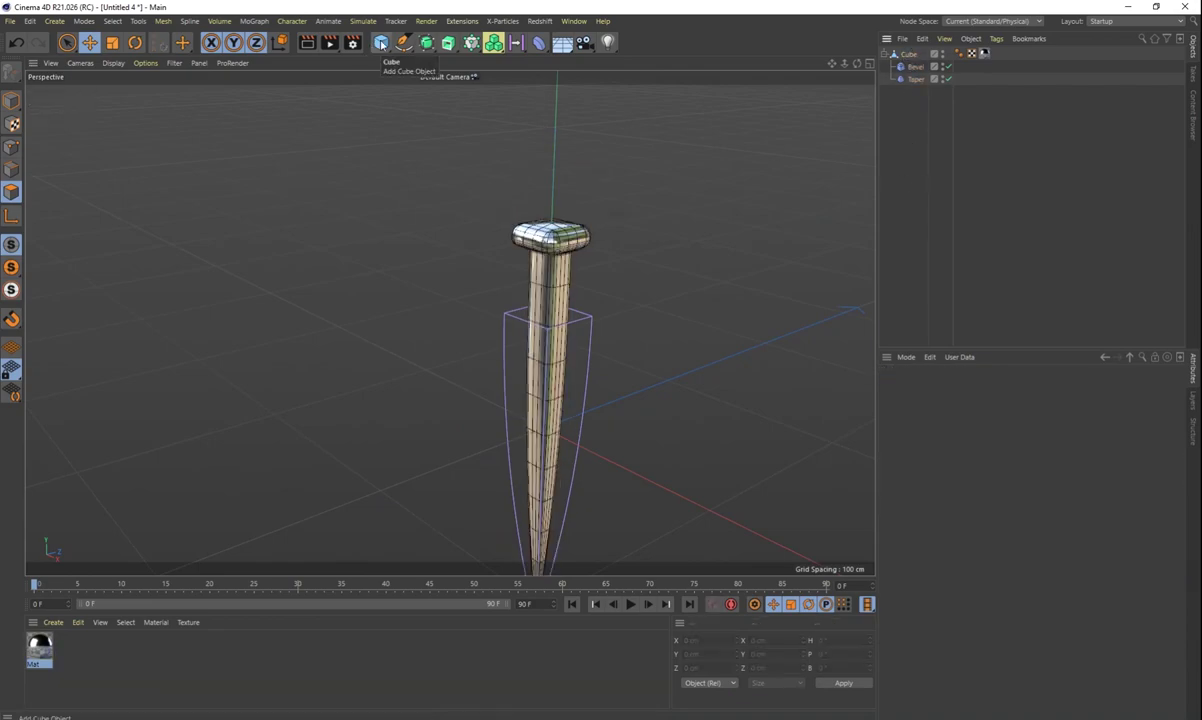
pyautogui.click(378, 44)
pyautogui.click(494, 84)
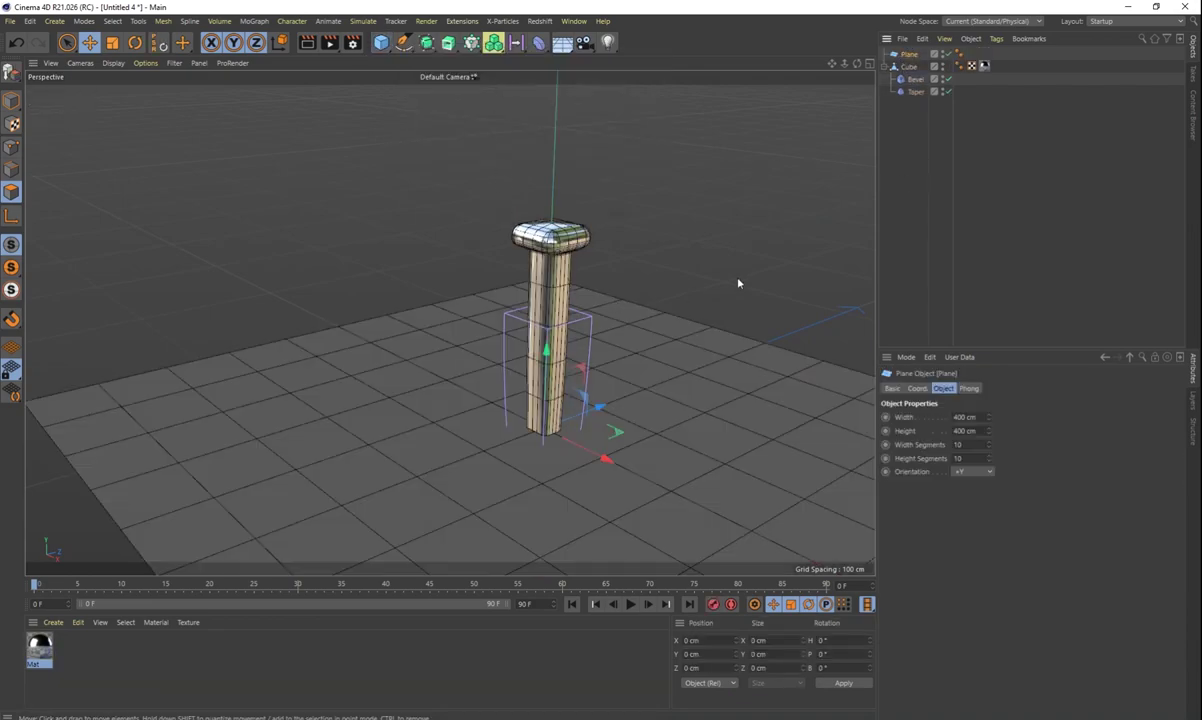
# Scale the whole nail down uniformly as an object to about 96 cm tall.
pyautogui.click(551, 232)
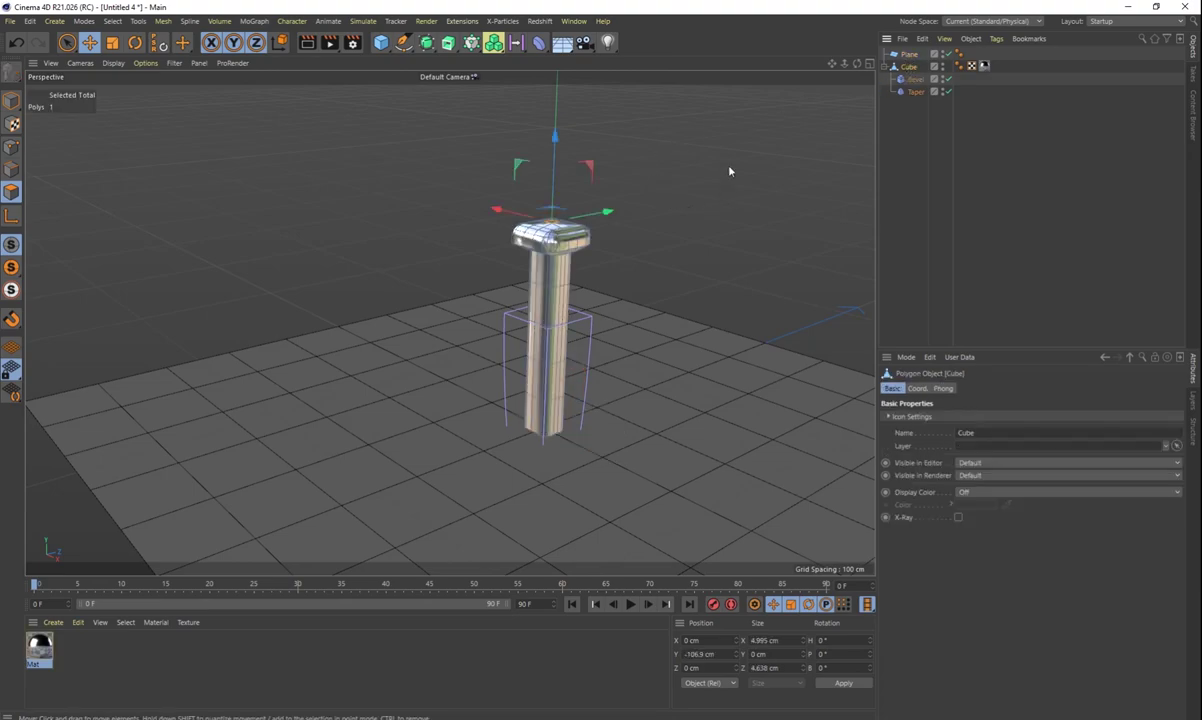
pyautogui.press('t')
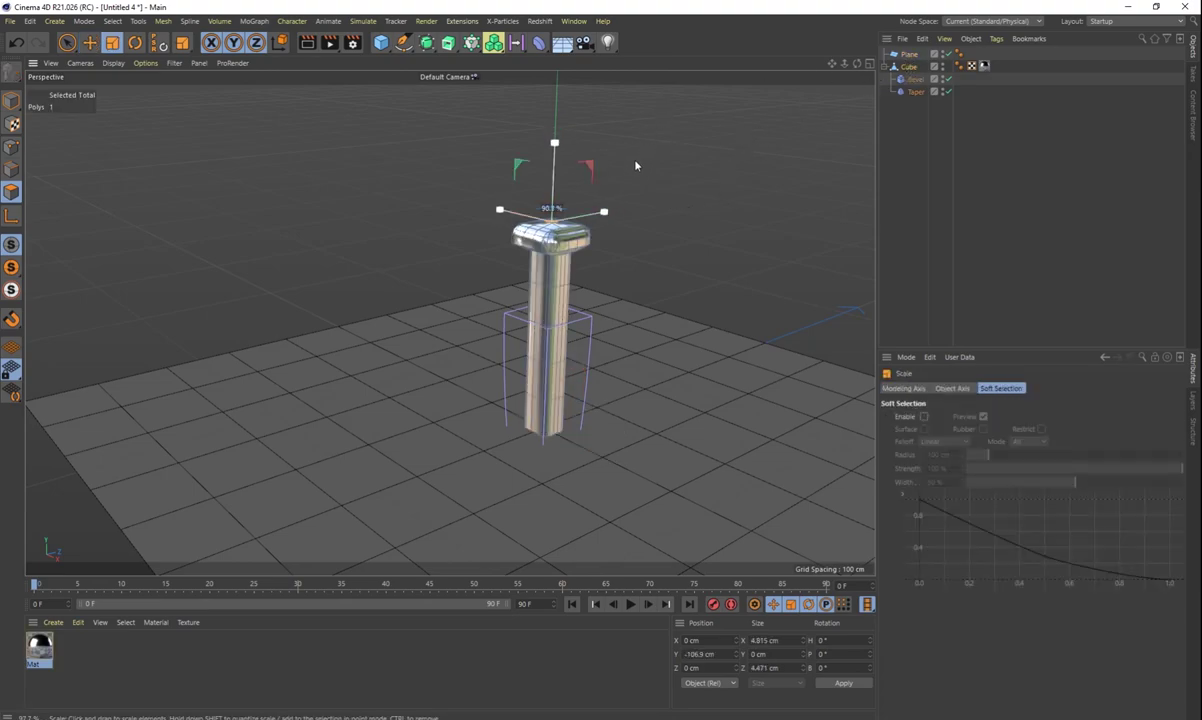
pyautogui.click(909, 69)
pyautogui.click(11, 100)
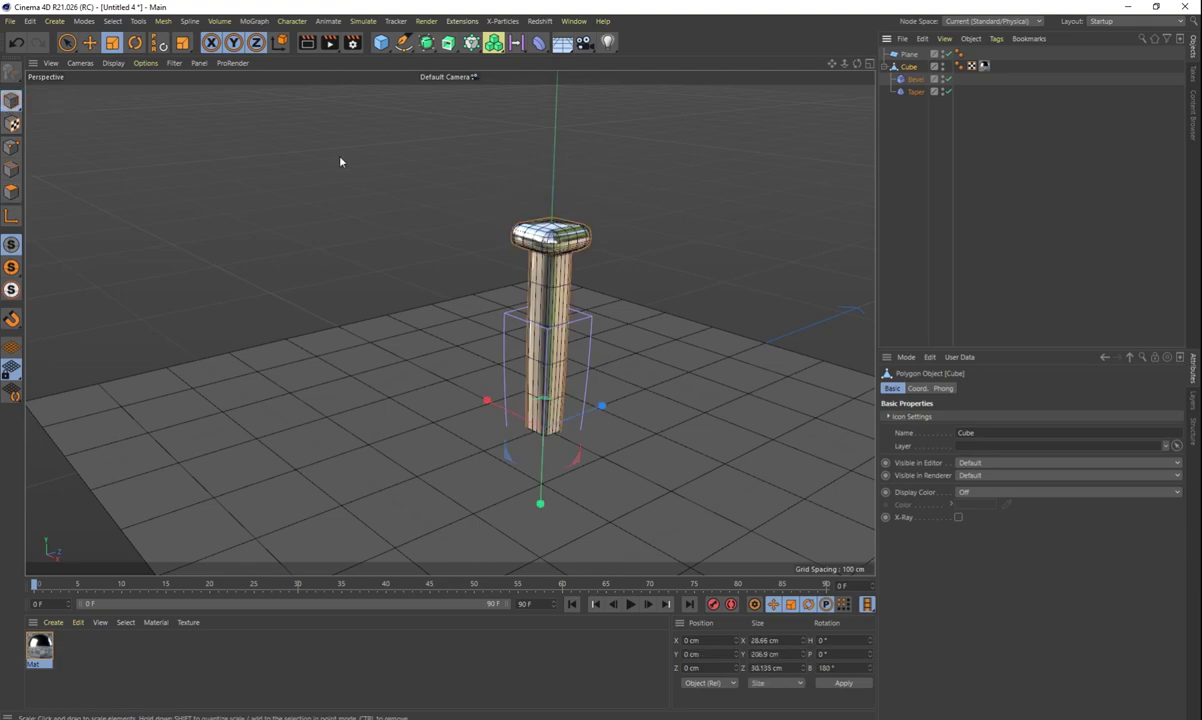
pyautogui.moveTo(663, 148); pyautogui.dragTo(510, 333)
# Raise the nail above the floor plane to a height of about Y 72 cm.
pyautogui.press('e')
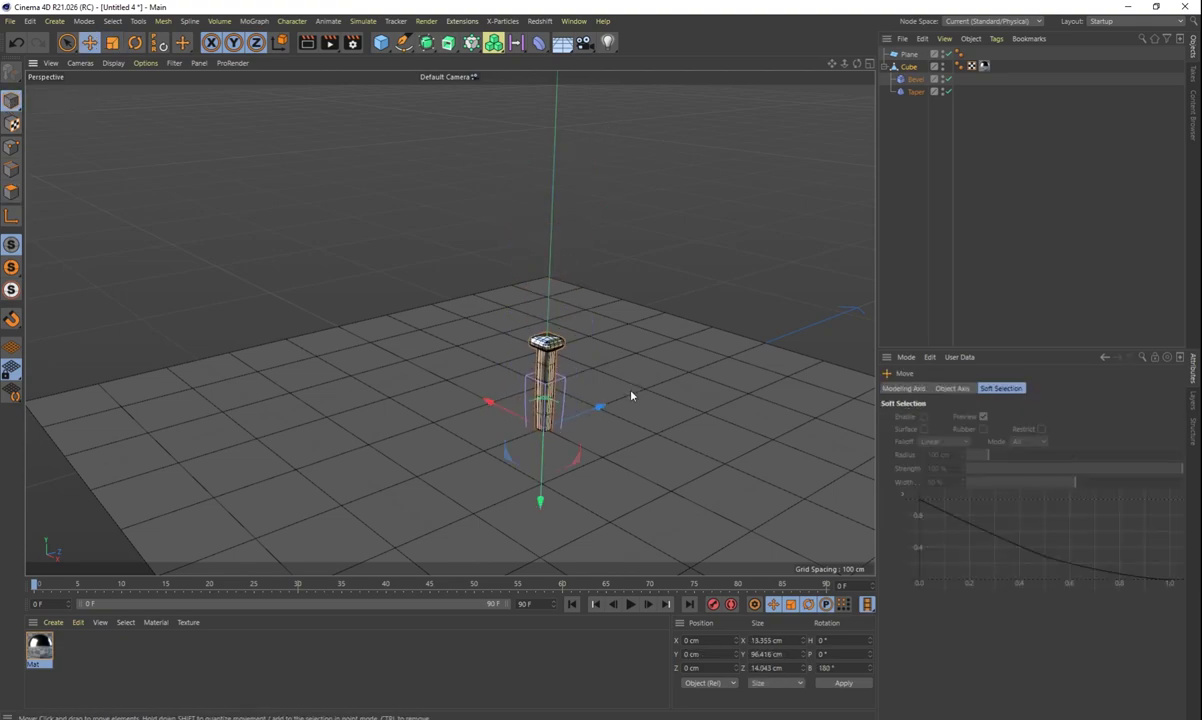
pyautogui.moveTo(540, 503); pyautogui.dragTo(546, 369)
pyautogui.keyDown('alt'); pyautogui.moveTo(613, 462); pyautogui.dragTo(636, 450); pyautogui.keyUp('alt')
pyautogui.moveTo(620, 397)
pyautogui.keyDown('alt'); pyautogui.mouseDown()
pyautogui.moveTo(641, 404)
pyautogui.moveTo(622, 396)
pyautogui.mouseUp(); pyautogui.keyUp('alt')
# Create a new default material and apply it to the floor plane.
pyautogui.click(912, 78)
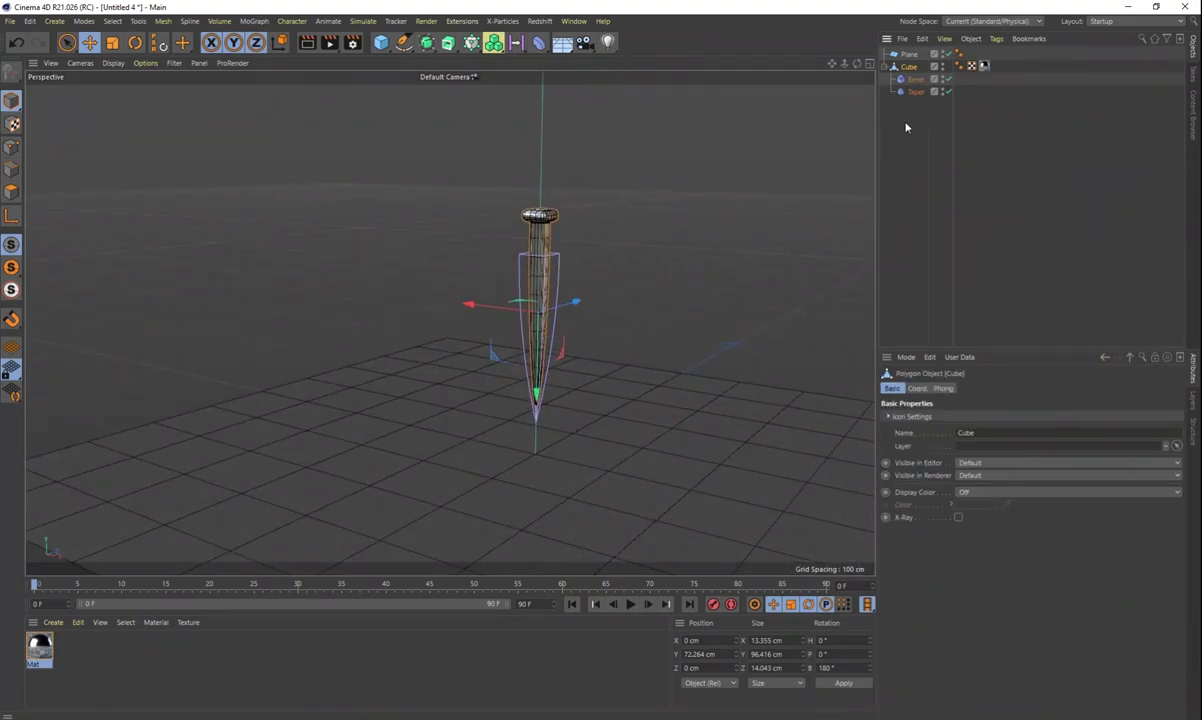
pyautogui.click(896, 127)
pyautogui.click(905, 66)
pyautogui.doubleClick(62, 650)
pyautogui.moveTo(40, 648); pyautogui.dragTo(578, 449)
pyautogui.hotkey('ctrl', 'z')
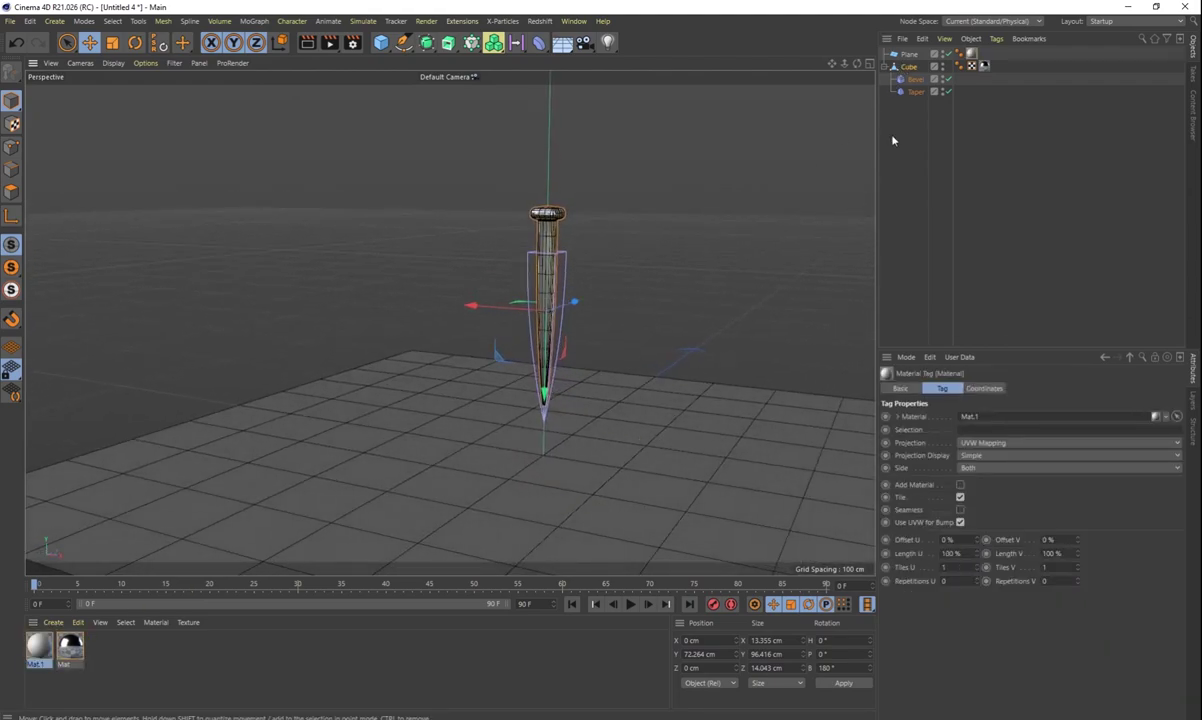
# Add a Rigid Body simulation tag to the nail.
pyautogui.rightClick(908, 68)
pyautogui.moveTo(955, 229)
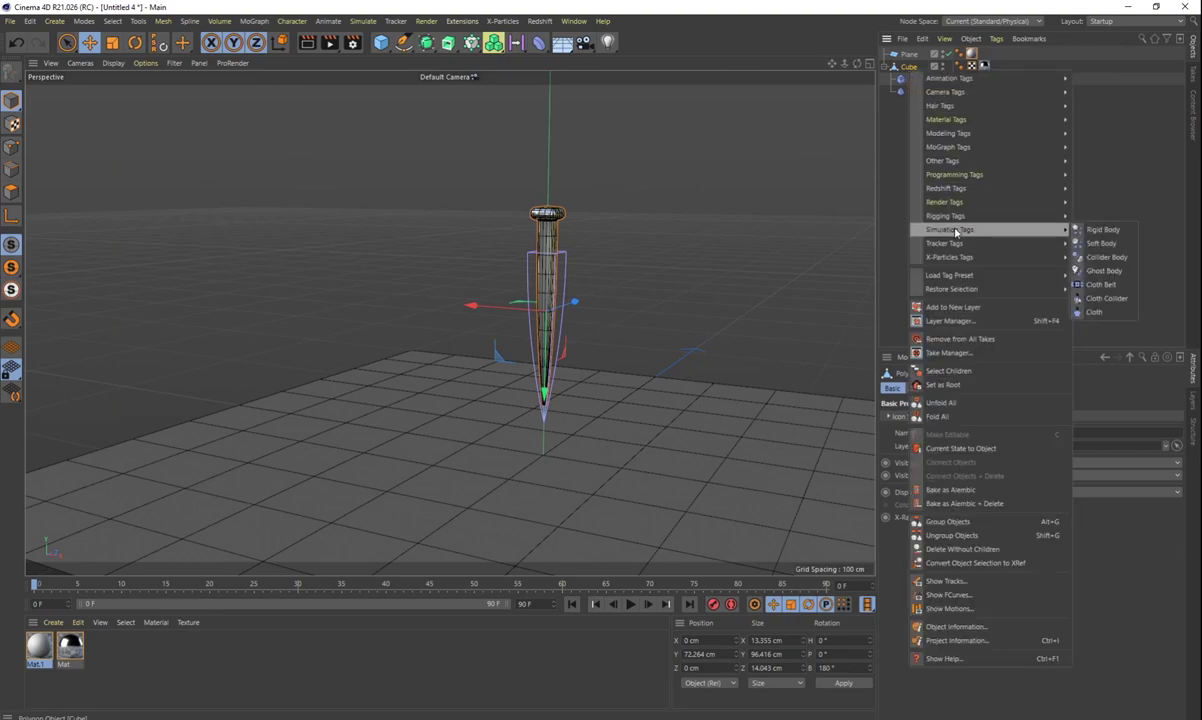
pyautogui.click(1030, 229)
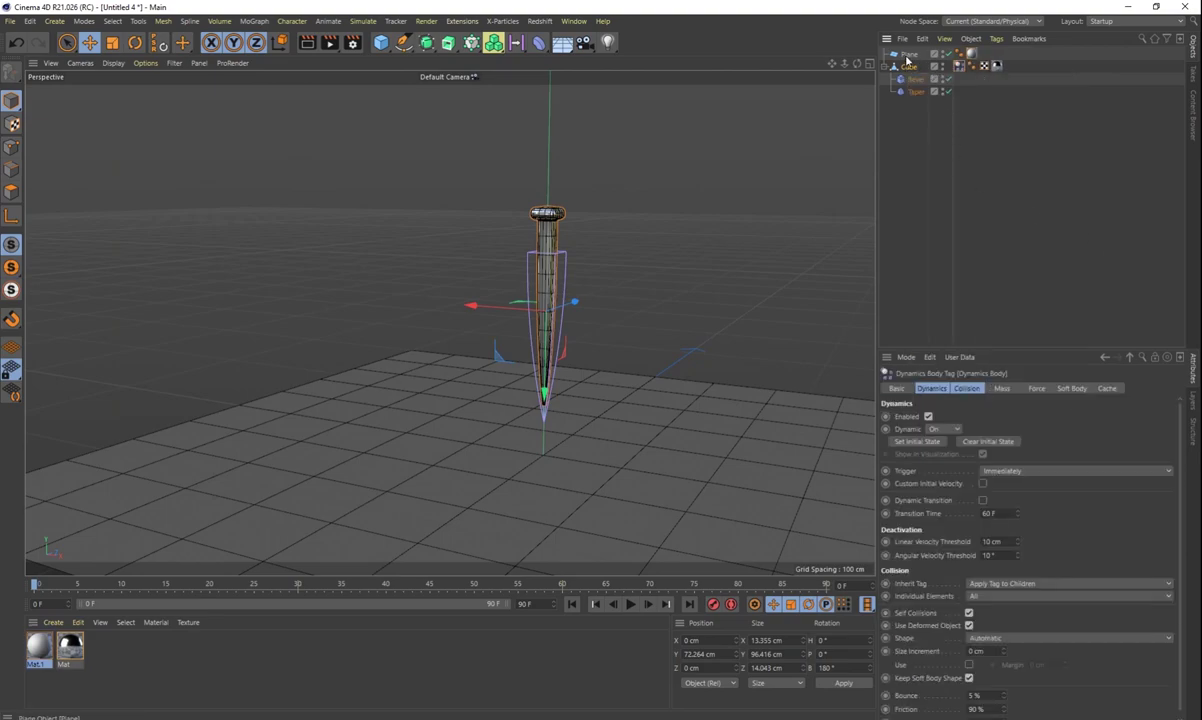
# Add a Collider Body simulation tag to the floor plane.
pyautogui.click(906, 56)
pyautogui.rightClick(906, 56)
pyautogui.moveTo(990, 216)
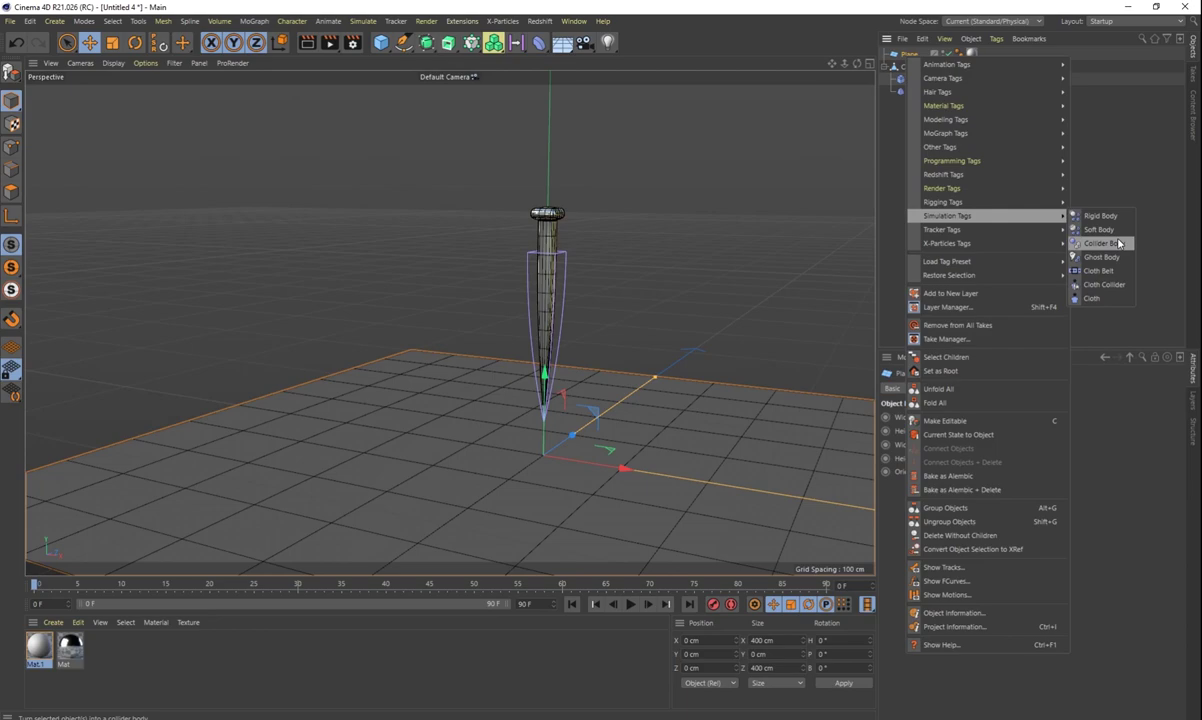
pyautogui.click(1118, 243)
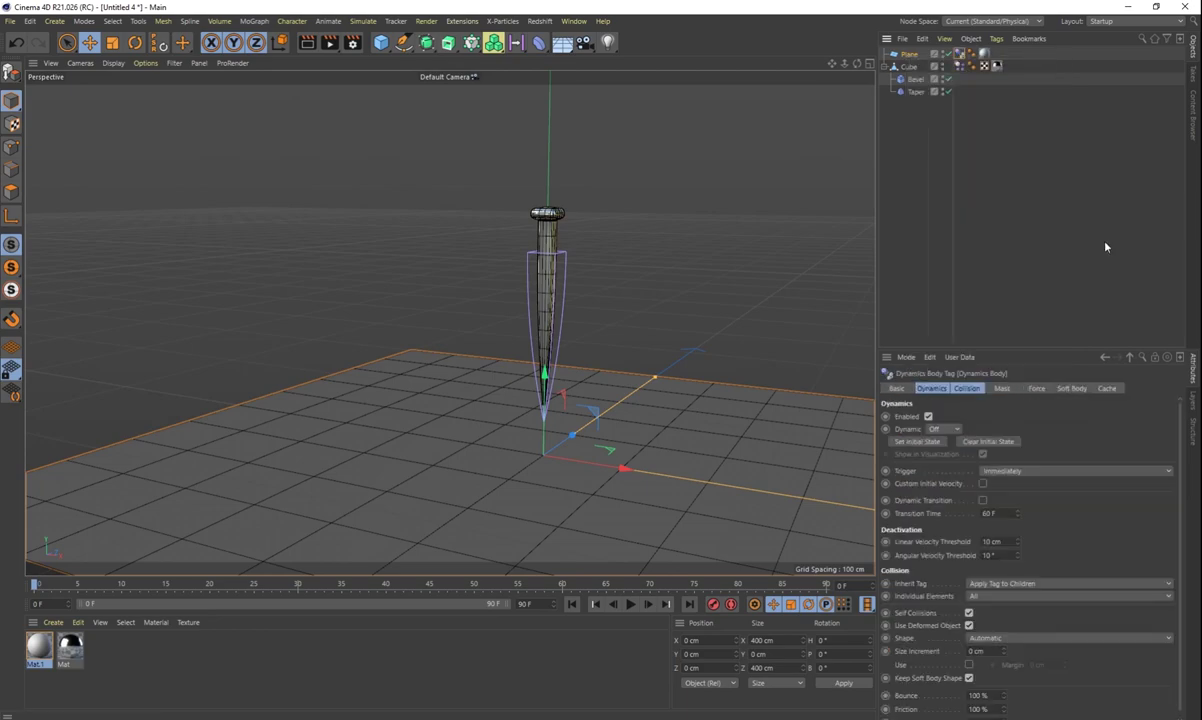
# Play the simulation to watch the nail drop onto the floor, stop at frame 77, and inspect the fallen nail.
pyautogui.click(633, 605)
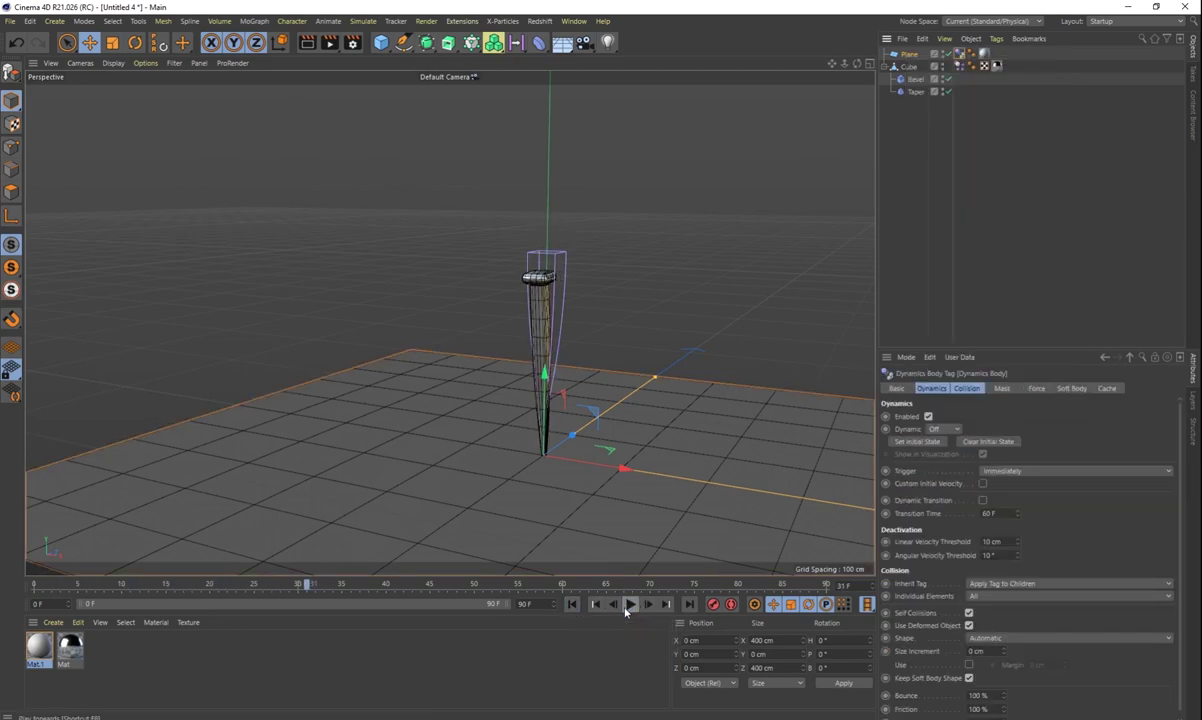
pyautogui.click(630, 604)
pyautogui.moveTo(575, 542)
pyautogui.keyDown('alt'); pyautogui.mouseDown()
pyautogui.moveTo(523, 534)
pyautogui.moveTo(564, 536)
pyautogui.moveTo(520, 507)
pyautogui.moveTo(553, 547)
pyautogui.mouseUp(); pyautogui.keyUp('alt')
pyautogui.scroll(4, 522, 505)
pyautogui.keyDown('alt'); pyautogui.moveTo(662, 511); pyautogui.dragTo(610, 500); pyautogui.keyUp('alt')
# Add a light above the fallen nail at about X -79 cm, Y 42 cm, and set its shadow type to Area.
pyautogui.click(607, 42)
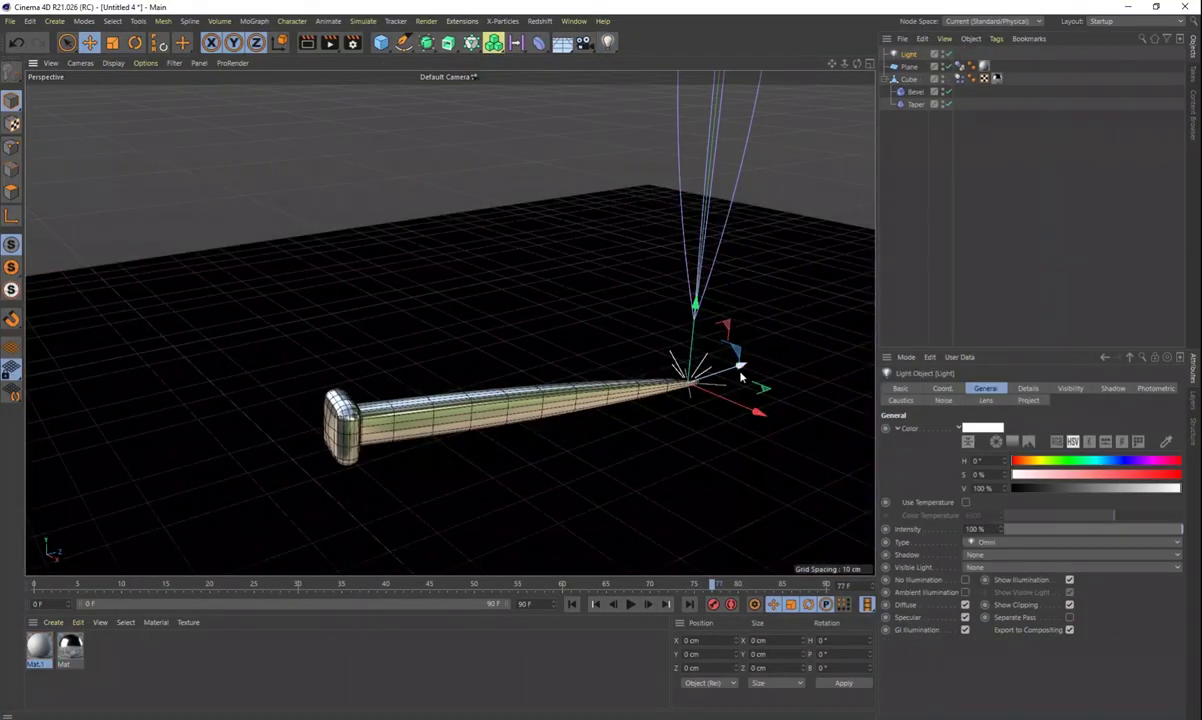
pyautogui.moveTo(740, 377); pyautogui.dragTo(518, 197)
pyautogui.keyDown('alt'); pyautogui.moveTo(495, 425); pyautogui.dragTo(531, 475); pyautogui.keyUp('alt')
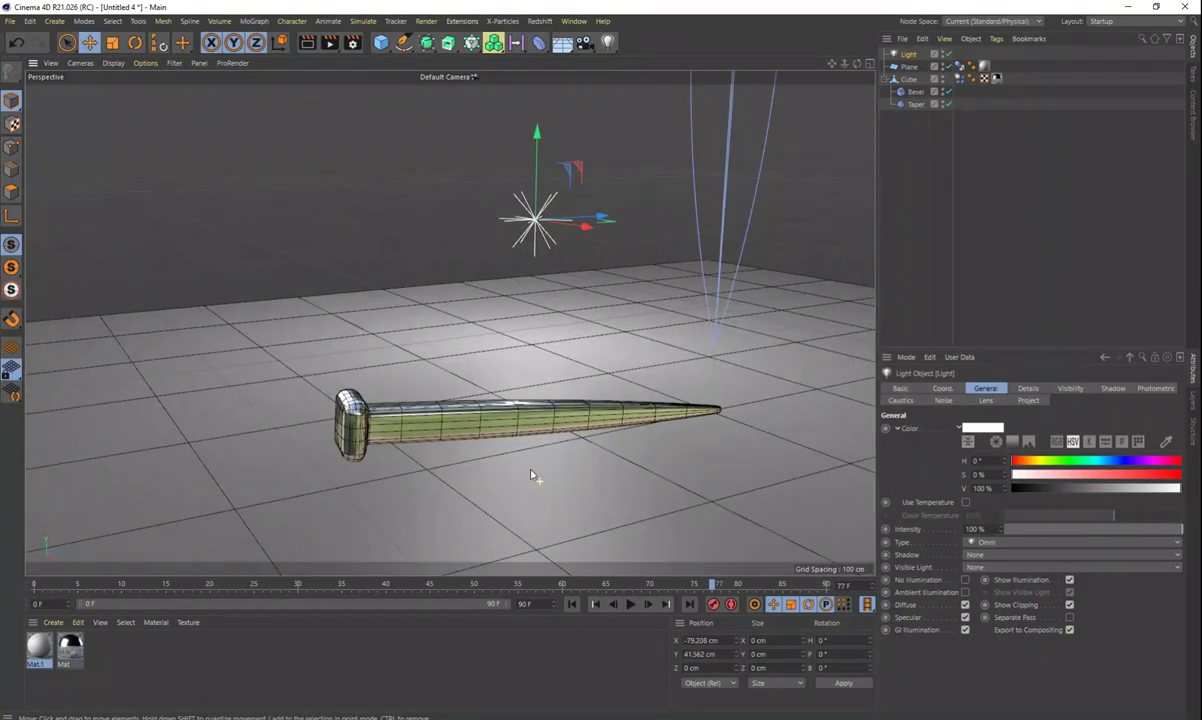
pyautogui.click(1112, 389)
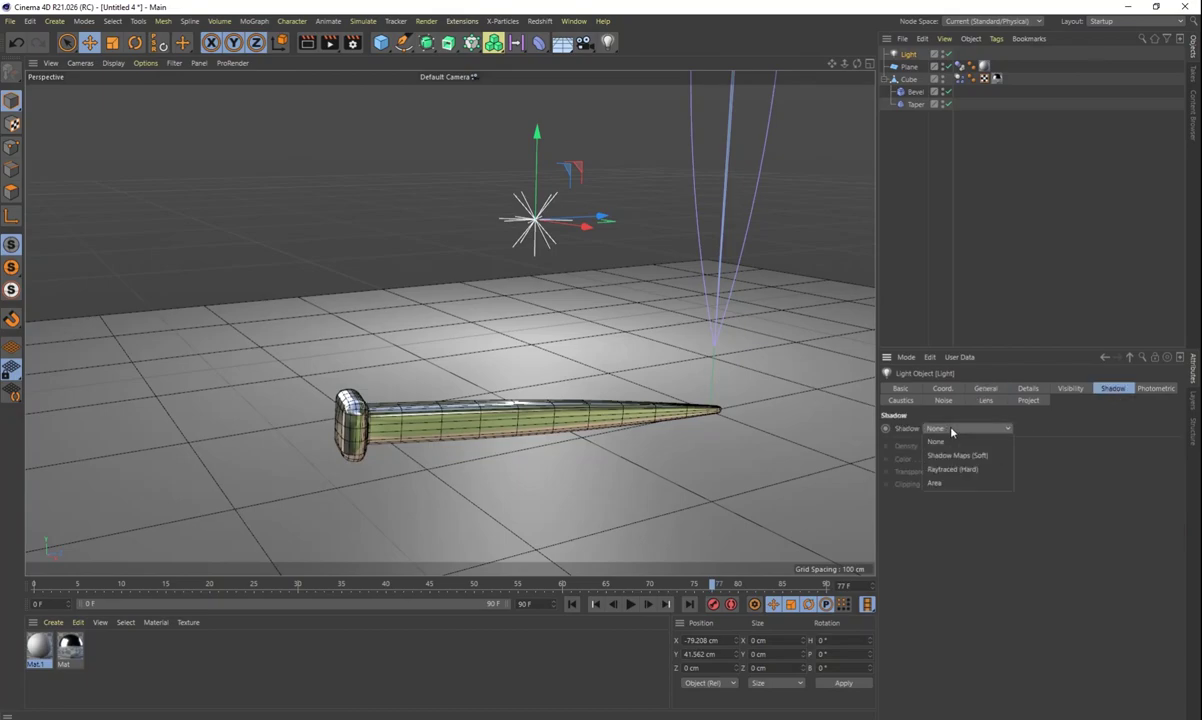
pyautogui.click(935, 483)
# Render the lit nail to the Picture Viewer, examine its shading and shadow up close, and close the viewer.
pyautogui.click(329, 42)
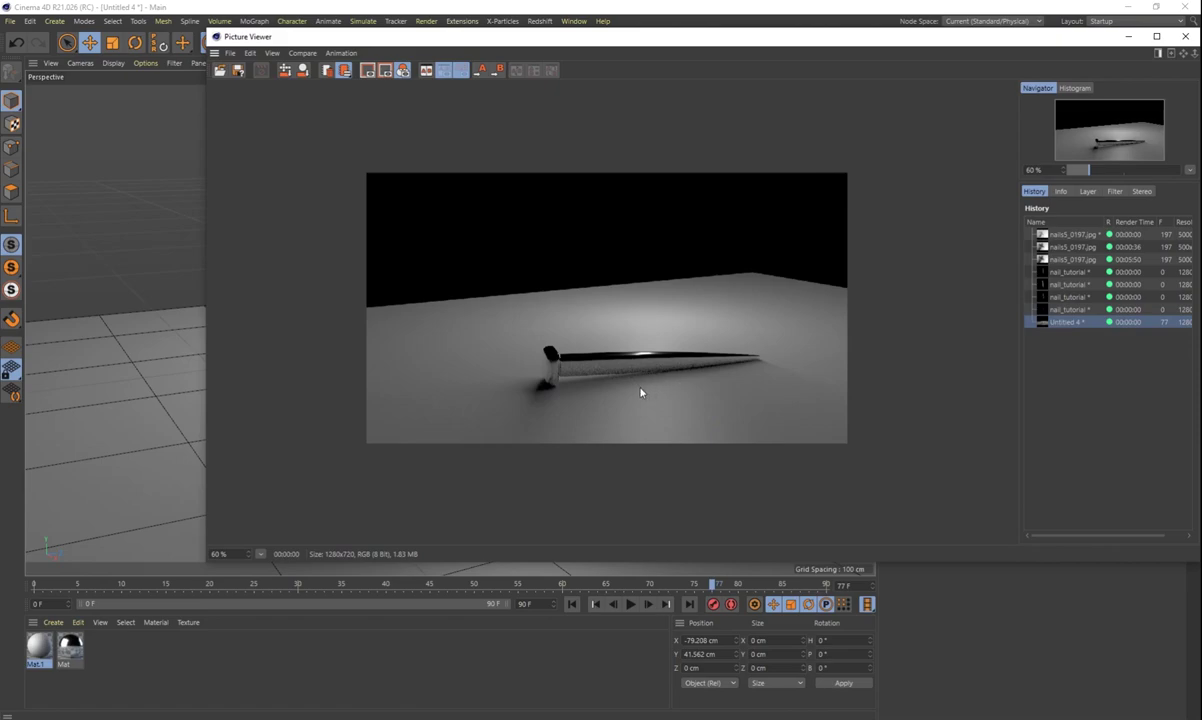
pyautogui.scroll(2, 639, 392)
pyautogui.scroll(1, 673, 414)
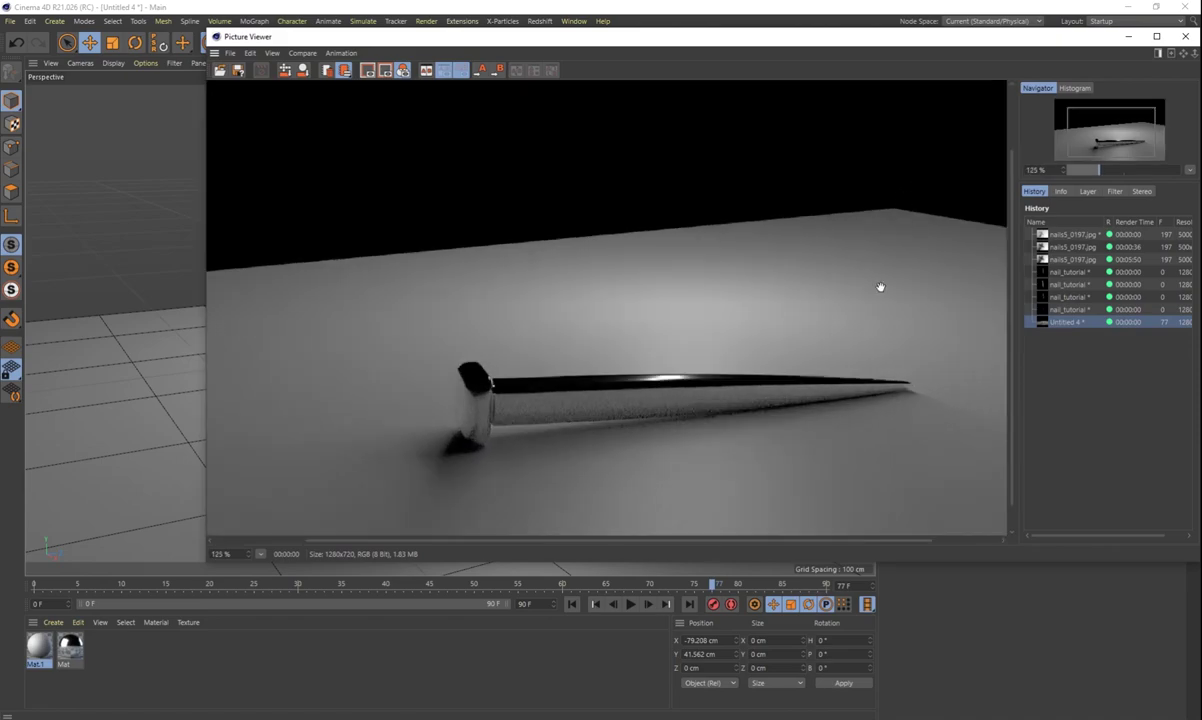
pyautogui.click(1184, 38)
# Render a closer, higher view of the nail to the Picture Viewer and check the metal surface.
pyautogui.moveTo(652, 489)
pyautogui.keyDown('alt'); pyautogui.mouseDown()
pyautogui.moveTo(633, 502)
pyautogui.moveTo(655, 486)
pyautogui.moveTo(644, 500)
pyautogui.mouseUp(); pyautogui.keyUp('alt')
pyautogui.scroll(2, 546, 473)
pyautogui.keyDown('alt'); pyautogui.moveTo(546, 472); pyautogui.dragTo(578, 456); pyautogui.keyUp('alt')
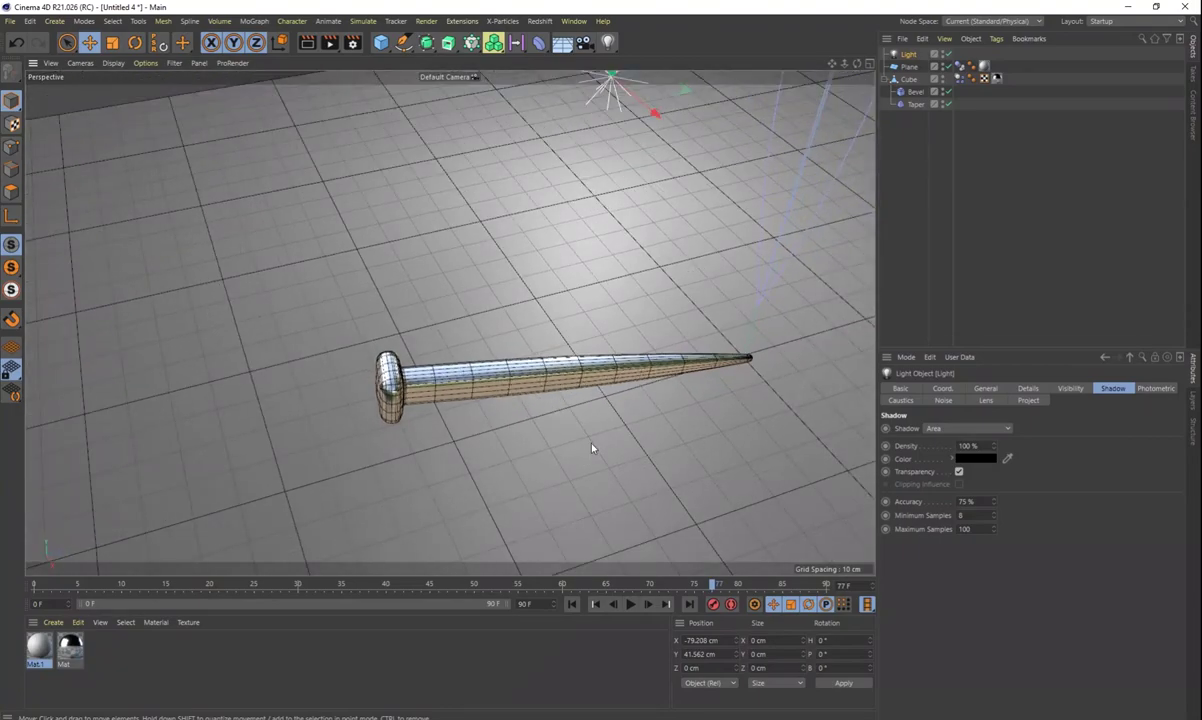
pyautogui.scroll(-2, 563, 405)
pyautogui.scroll(5, 562, 404)
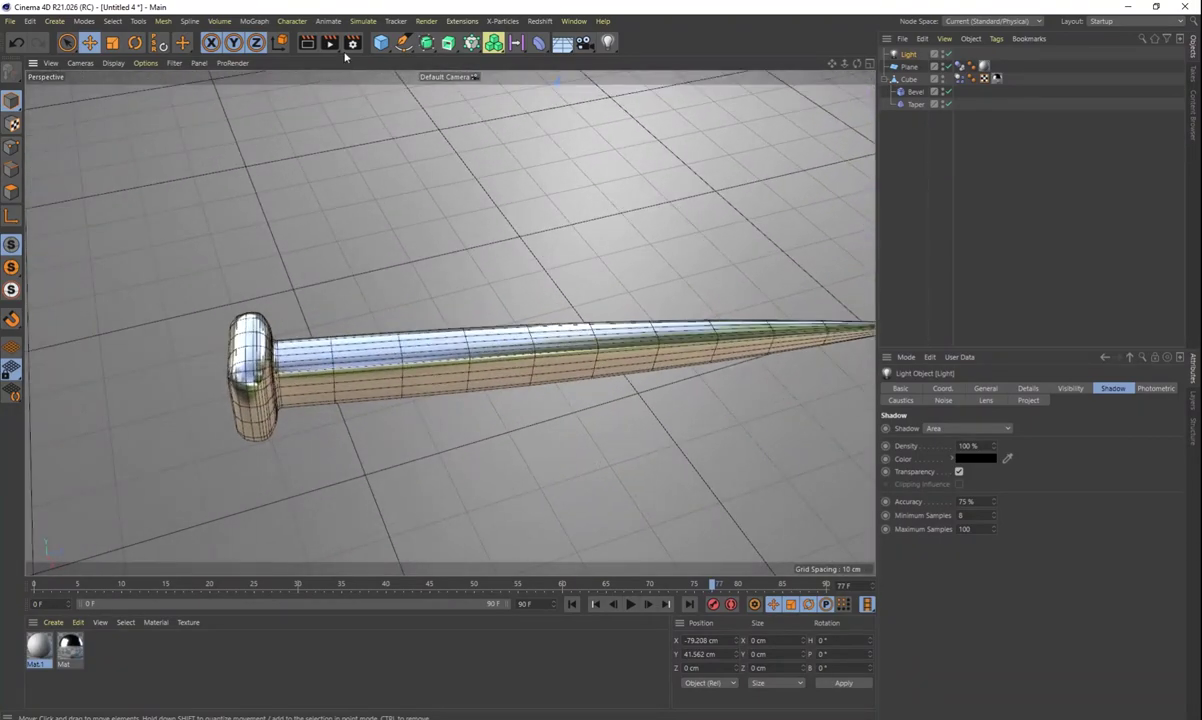
pyautogui.click(329, 42)
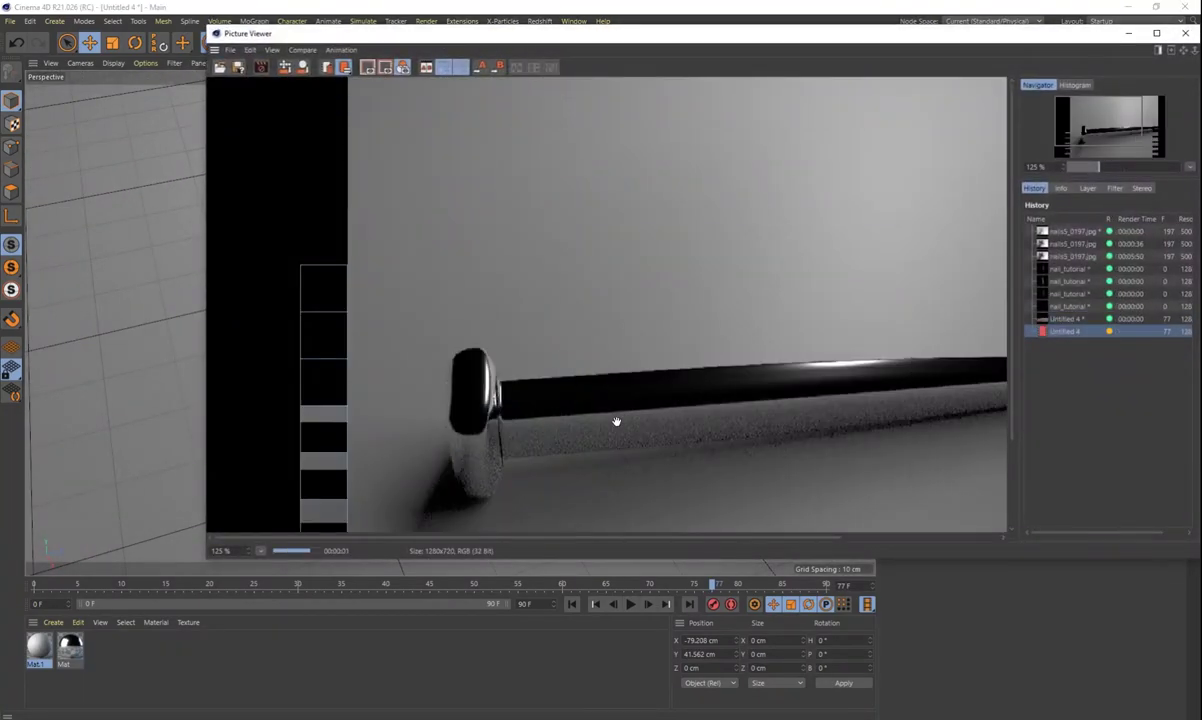
pyautogui.click(1184, 34)
# Review the Bevel deformer and nail mesh, and render the nail from a lower angle to examine its edges.
pyautogui.click(913, 92)
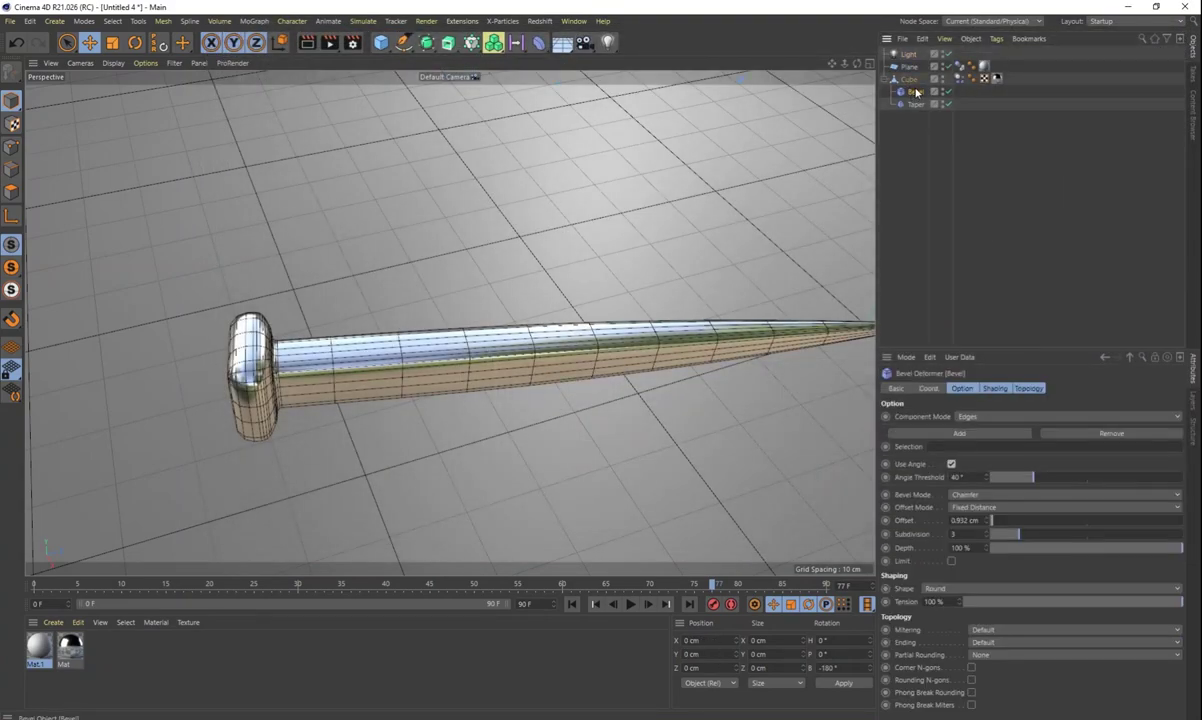
pyautogui.click(910, 82)
pyautogui.scroll(4, 448, 386)
pyautogui.keyDown('alt'); pyautogui.moveTo(396, 392); pyautogui.dragTo(493, 340); pyautogui.keyUp('alt')
pyautogui.keyDown('alt'); pyautogui.moveTo(592, 396); pyautogui.dragTo(516, 389); pyautogui.keyUp('alt')
pyautogui.scroll(-3, 561, 352)
pyautogui.click(329, 42)
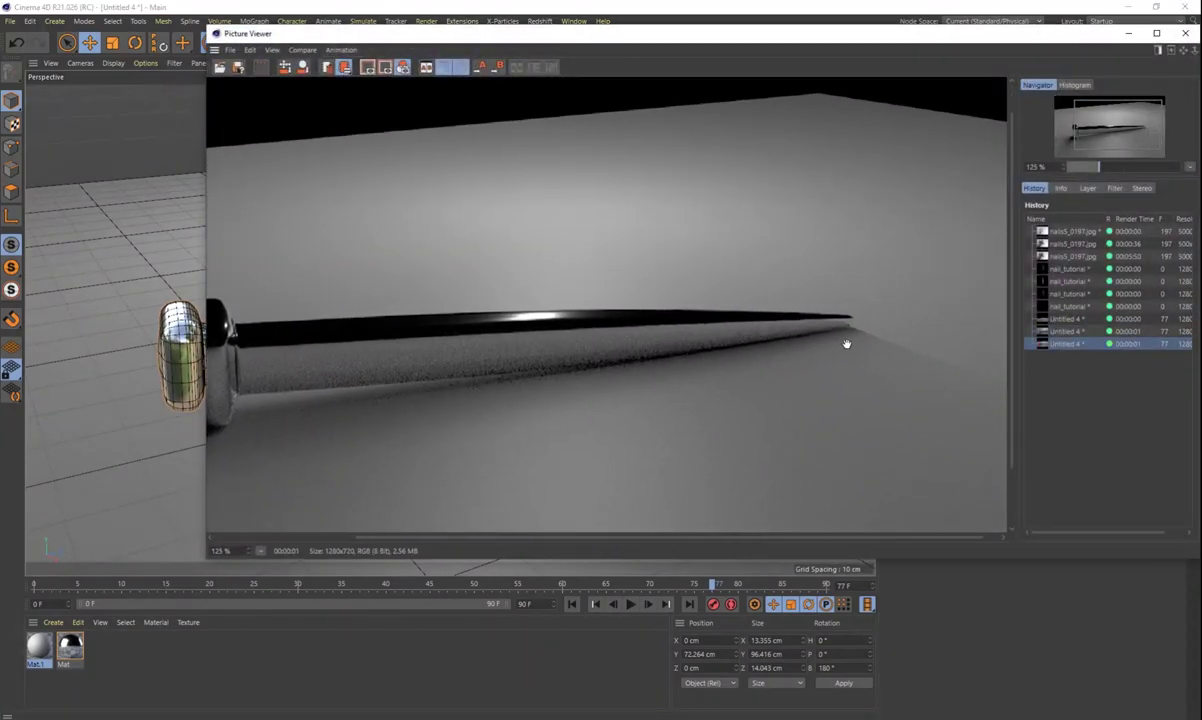
pyautogui.click(1128, 34)
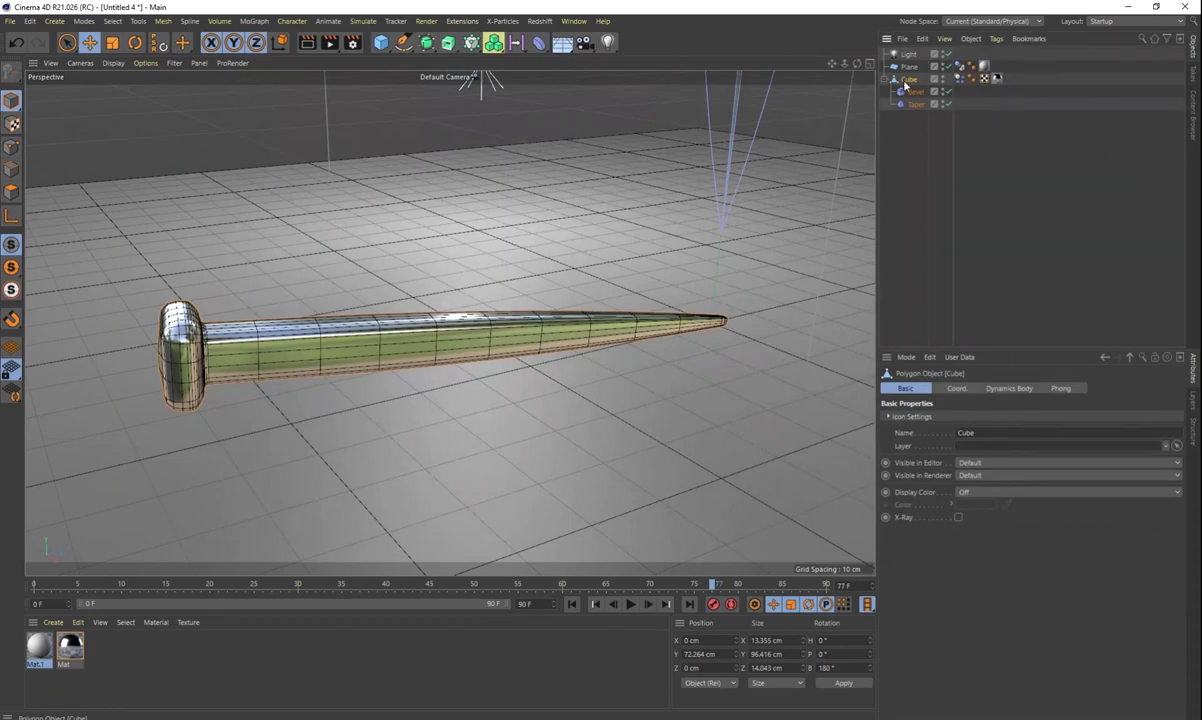
# Wrap the nail in a Subdivision Surface and render it to judge the smoothing.
pyautogui.keyDown('alt'); pyautogui.click(427, 45); pyautogui.keyUp('alt')
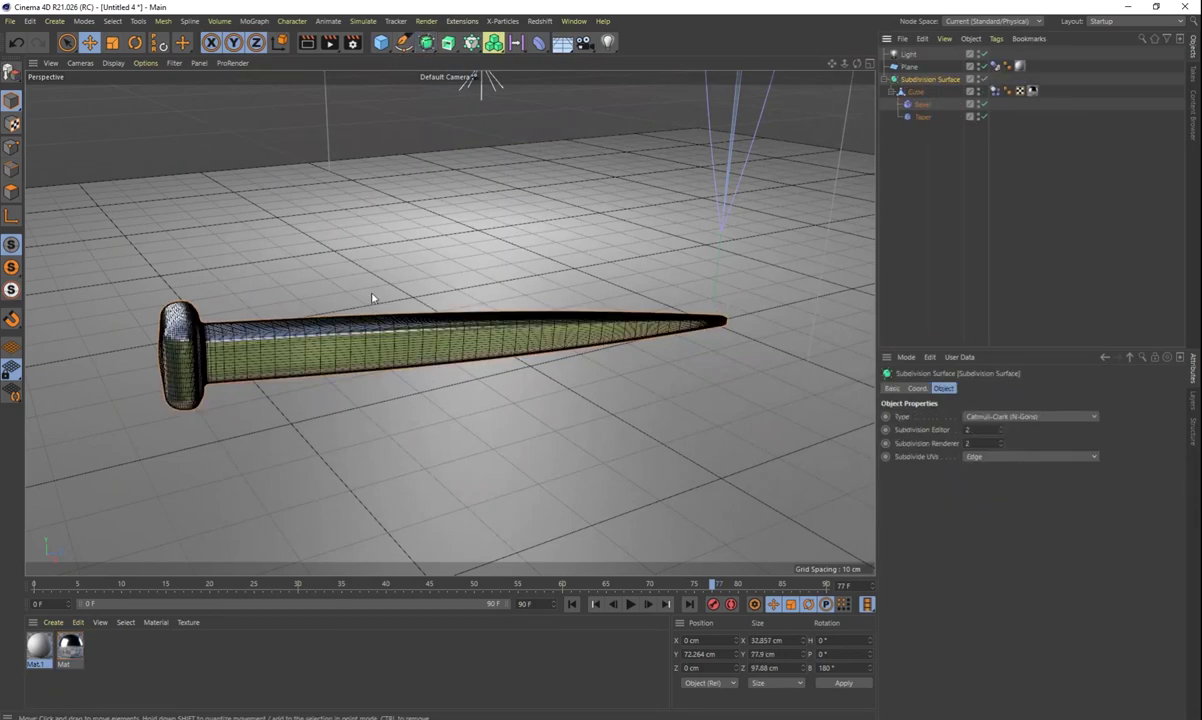
pyautogui.click(330, 42)
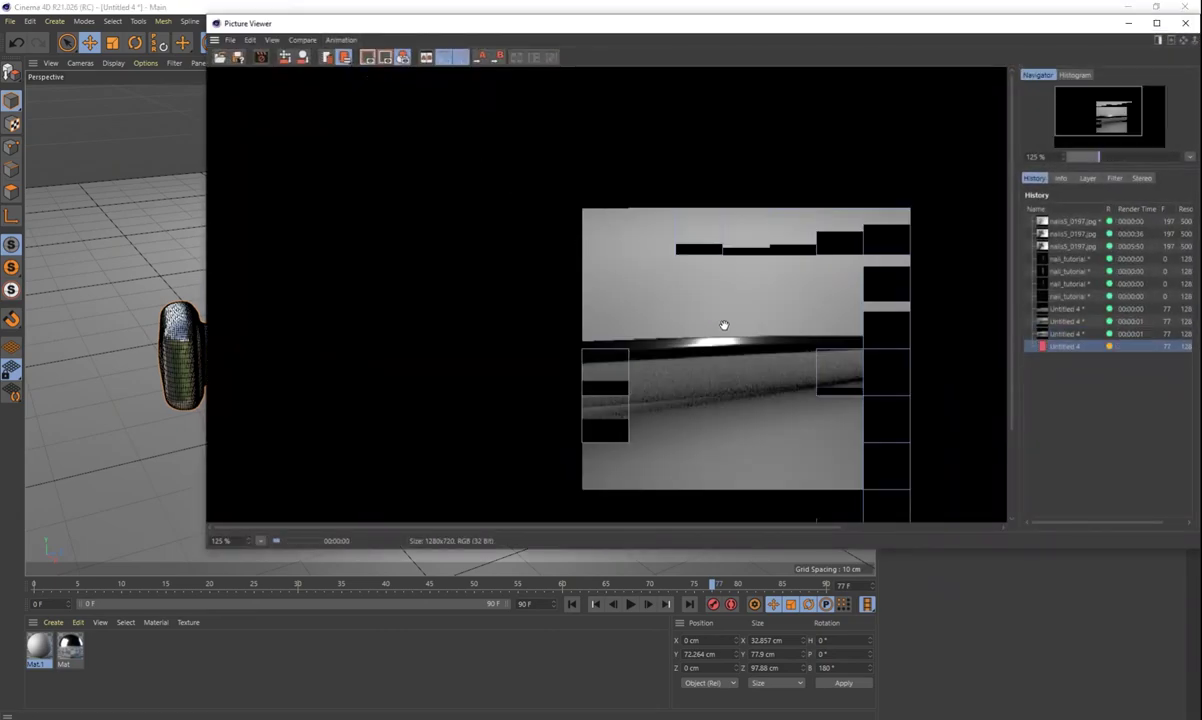
pyautogui.scroll(-3, 716, 412)
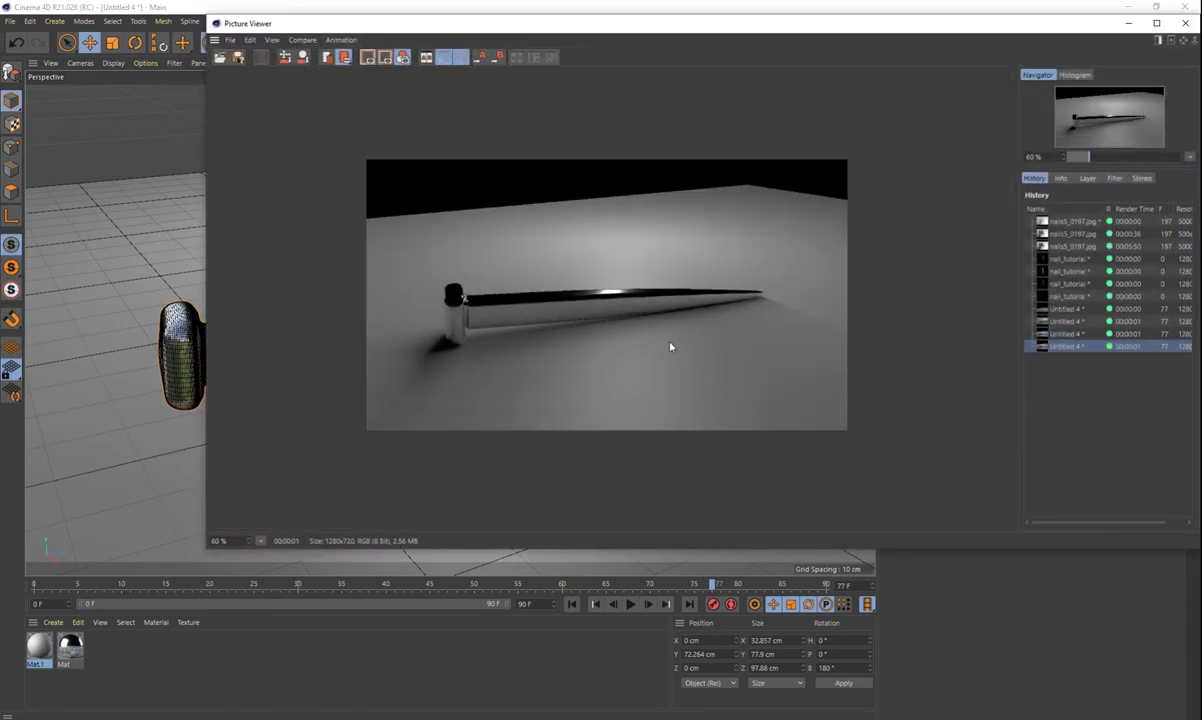
pyautogui.scroll(2, 672, 347)
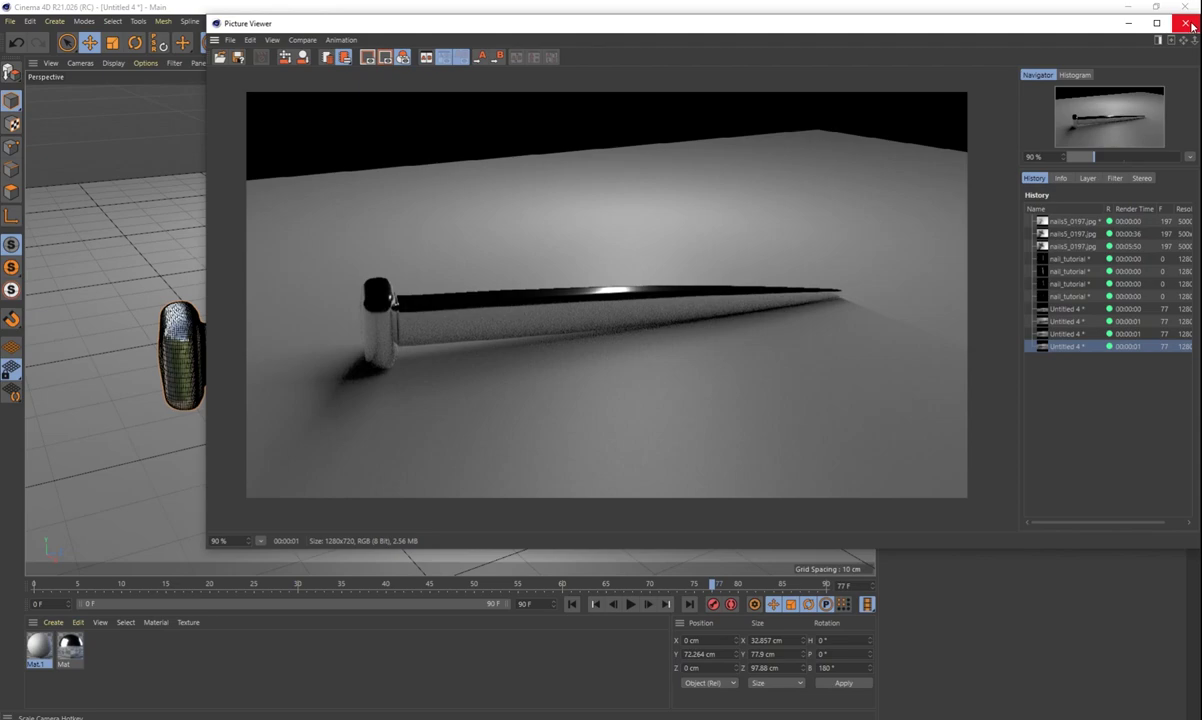
pyautogui.click(1127, 23)
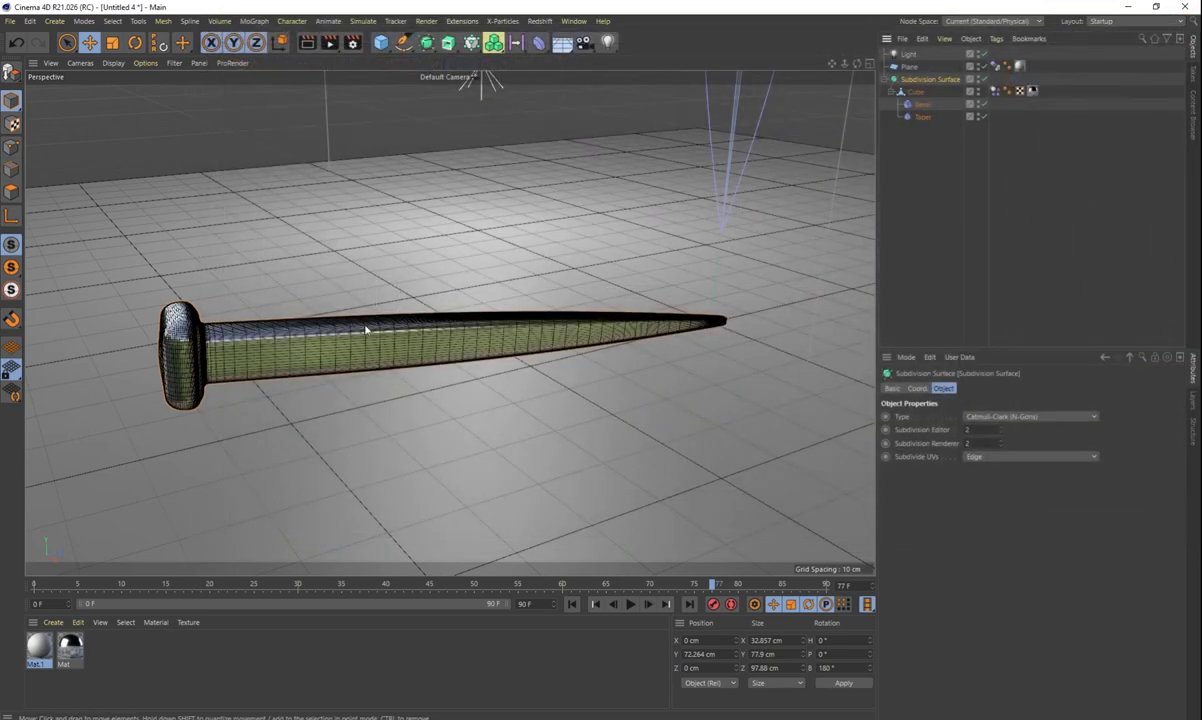
# Disable the Subdivision Surface, take the nail out of it, and delete the generator.
pyautogui.click(984, 79)
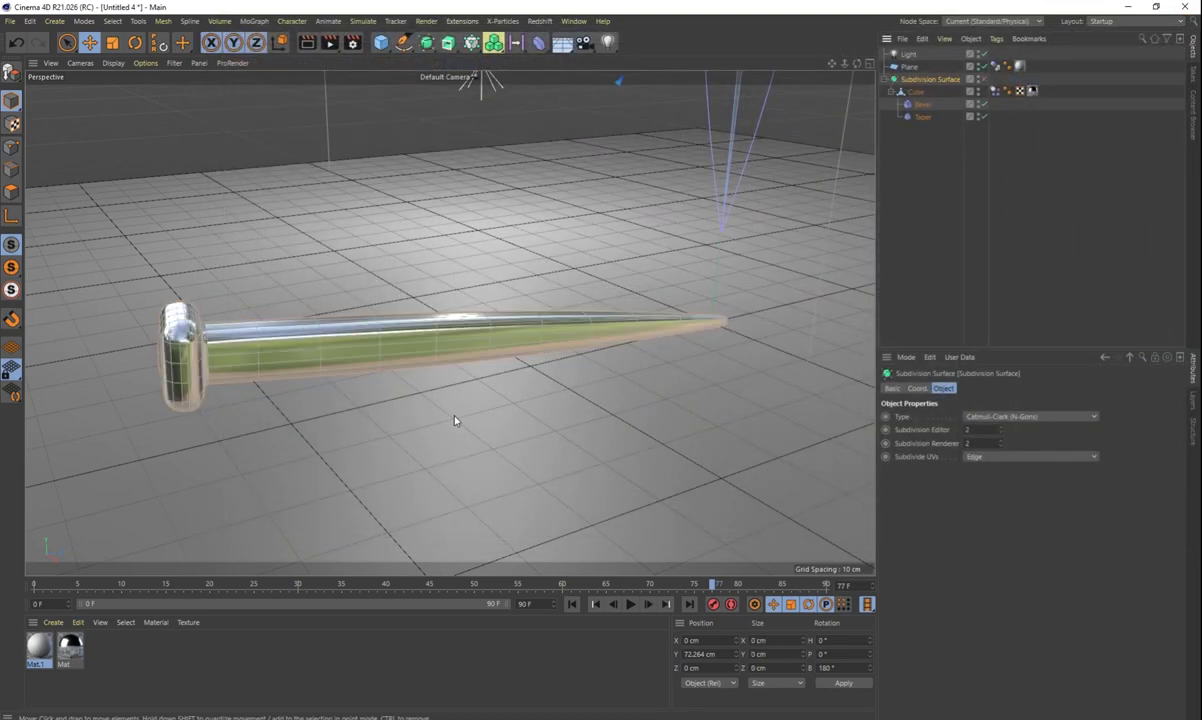
pyautogui.scroll(-4, 442, 352)
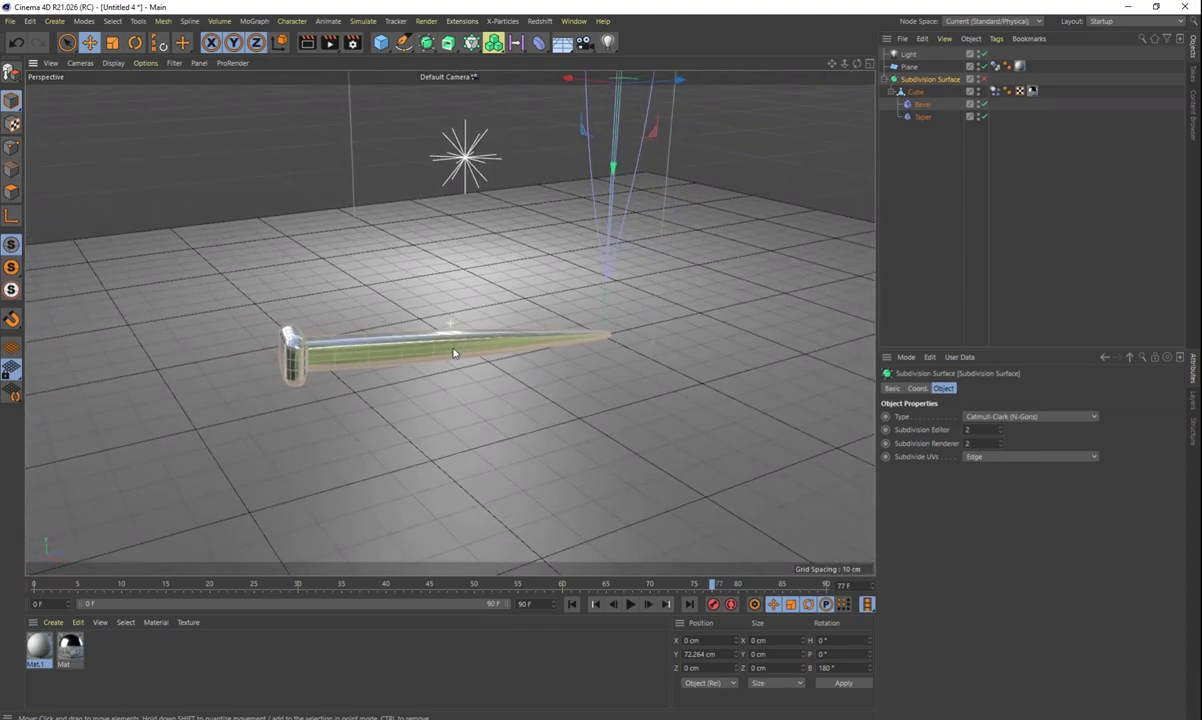
pyautogui.keyDown('alt'); pyautogui.moveTo(452, 349); pyautogui.dragTo(495, 438, button='middle'); pyautogui.keyUp('alt')
pyautogui.scroll(3, 508, 441)
pyautogui.click(928, 191)
pyautogui.click(930, 79)
pyautogui.moveTo(898, 153); pyautogui.dragTo(897, 146)
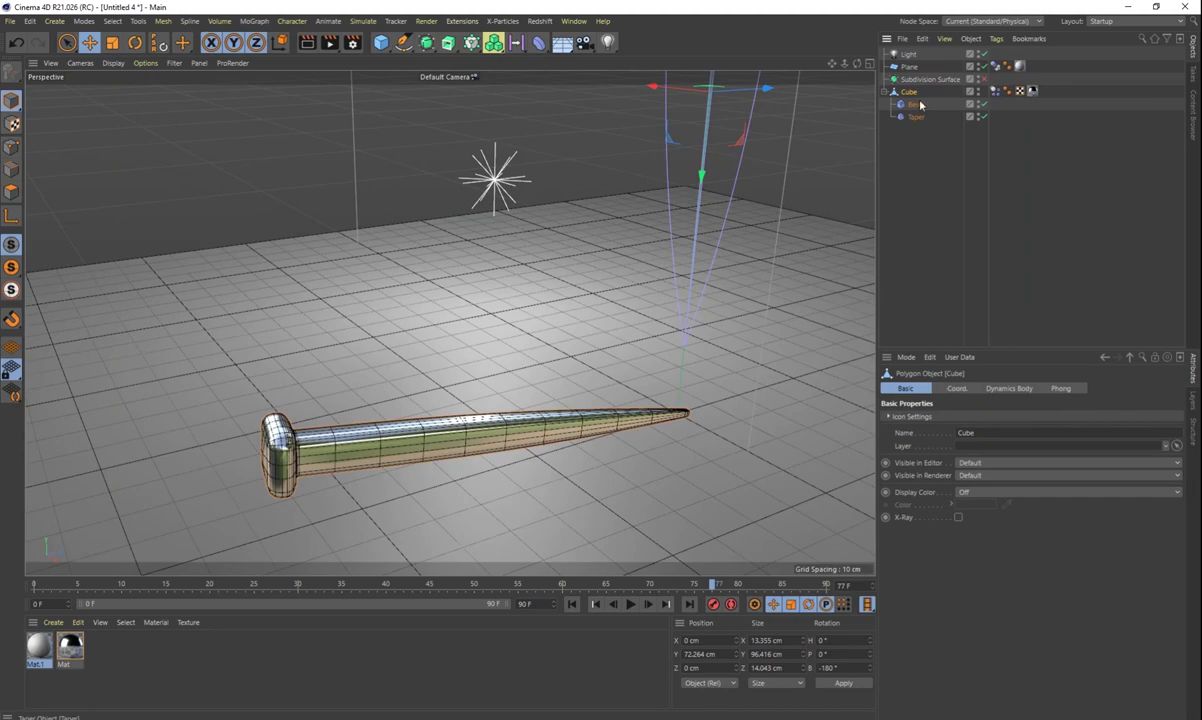
pyautogui.click(921, 84)
pyautogui.press('Delete')
# Collapse the nail's hierarchy, add a MoGraph Cloner with the nail as its child, and rewind to frame 0.
pyautogui.click(909, 80)
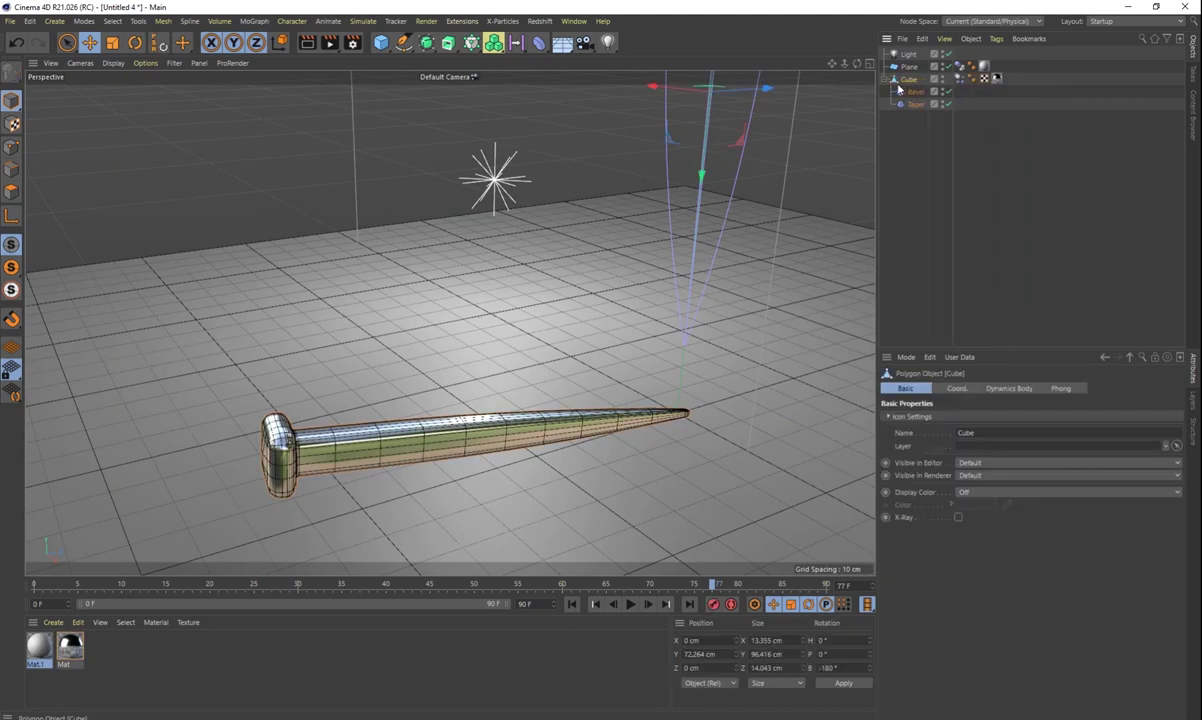
pyautogui.click(888, 80)
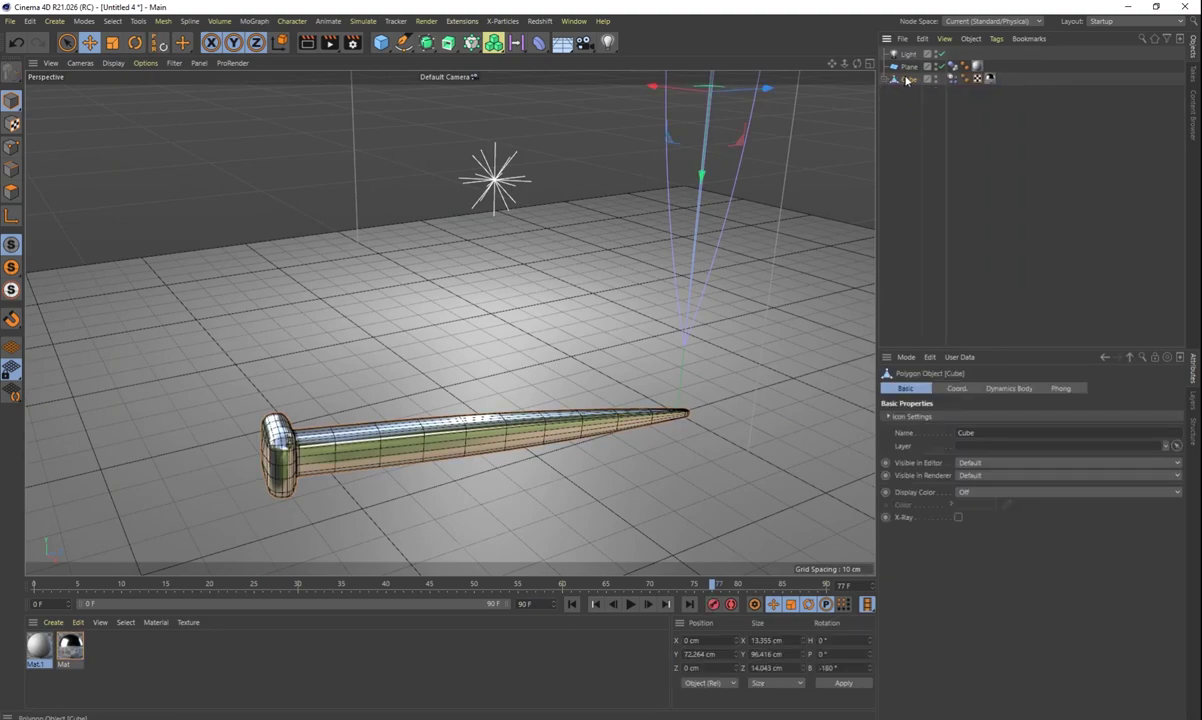
pyautogui.click(254, 21)
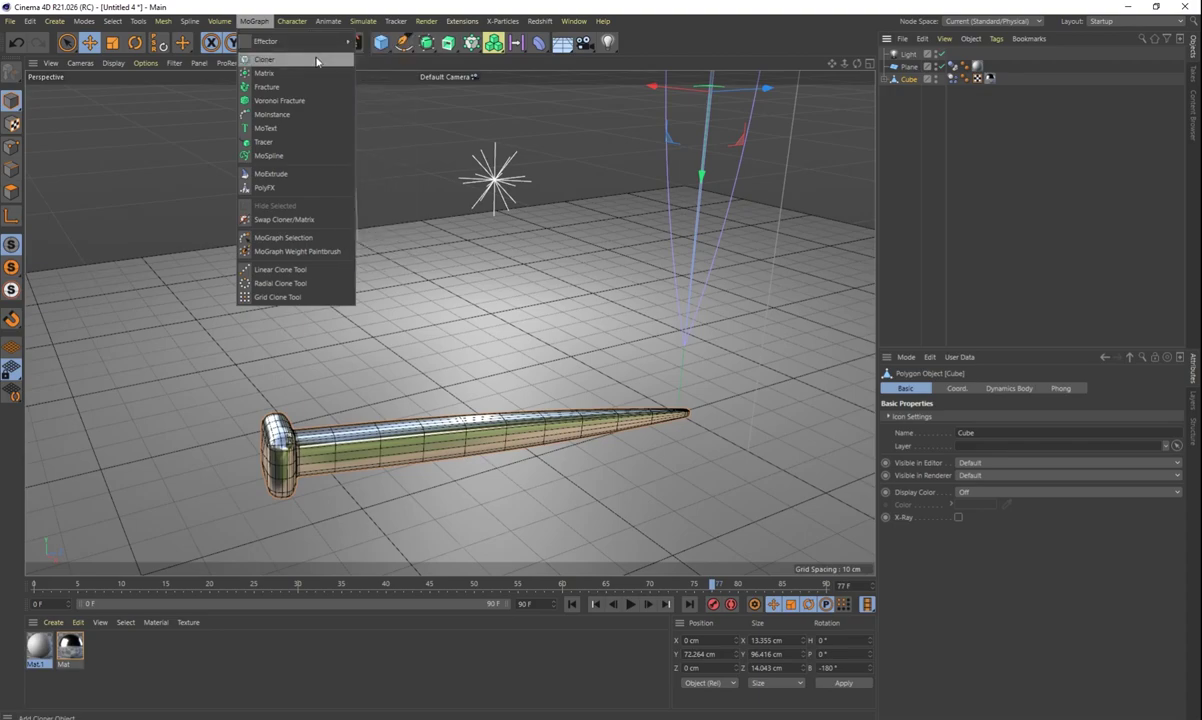
pyautogui.click(264, 59)
pyautogui.moveTo(916, 60); pyautogui.dragTo(912, 56)
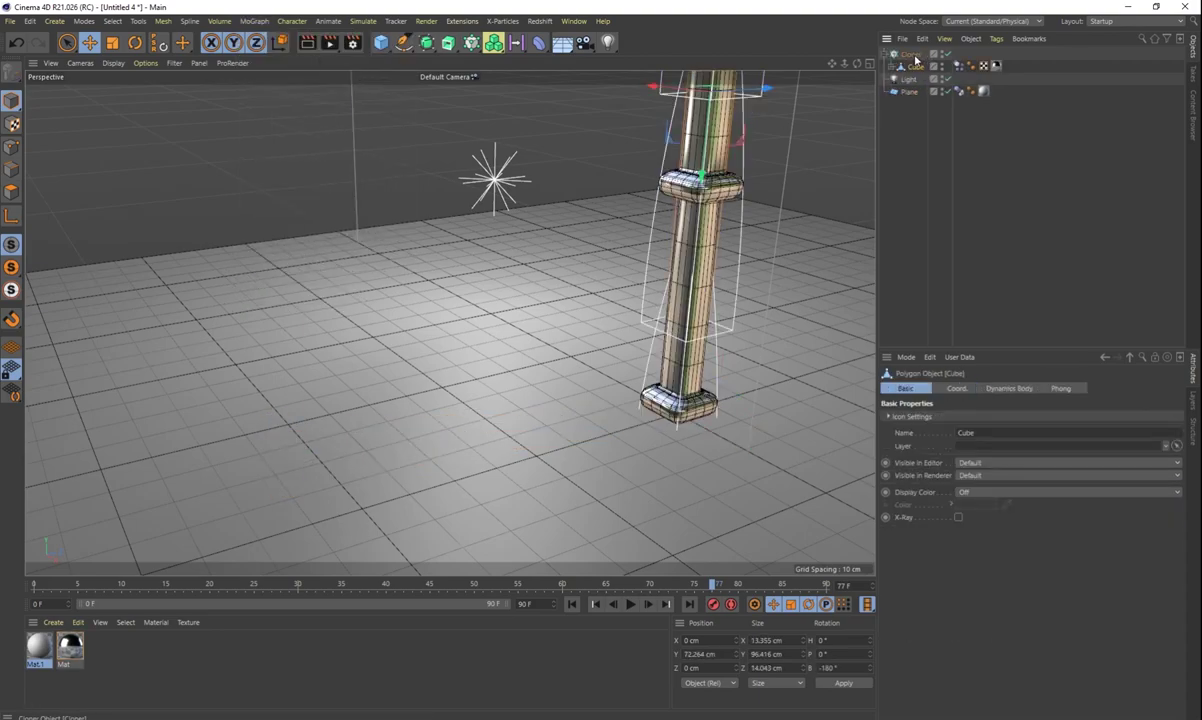
pyautogui.click(571, 604)
pyautogui.scroll(-7, 686, 286)
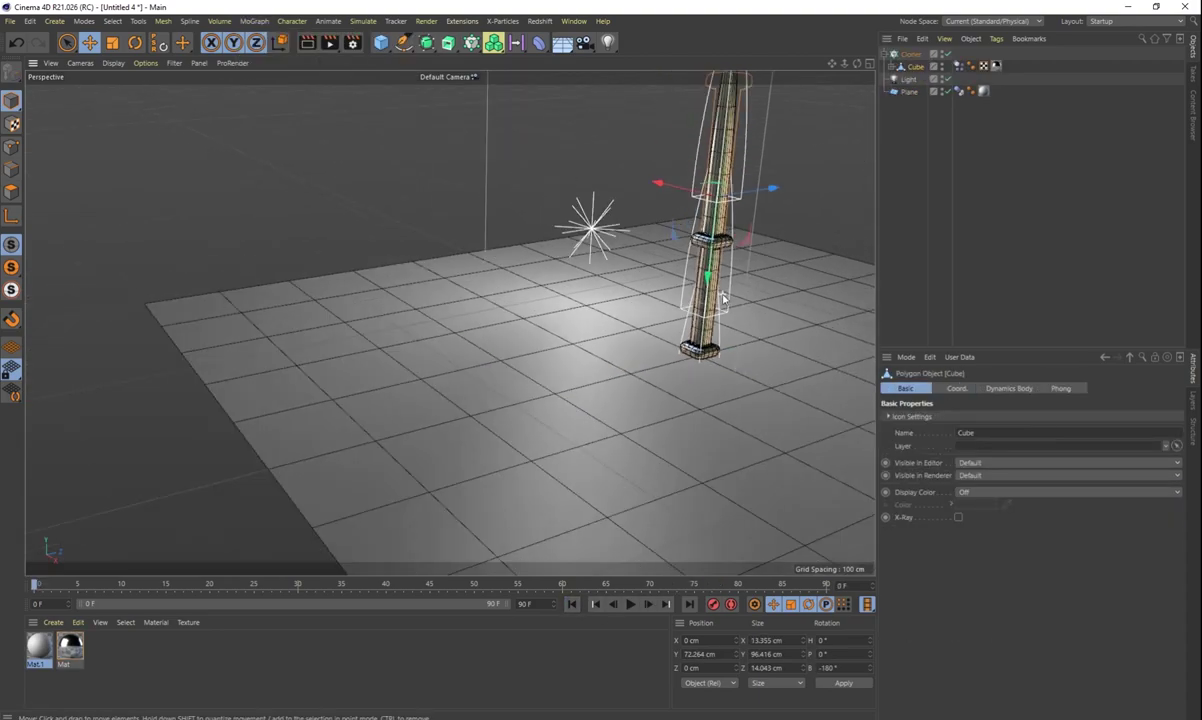
# Set the Cloner's per-step Y offset to 0 cm and its X offset to 37 cm.
pyautogui.keyDown('alt'); pyautogui.moveTo(744, 329); pyautogui.dragTo(628, 396, button='middle'); pyautogui.keyUp('alt')
pyautogui.scroll(2, 592, 312)
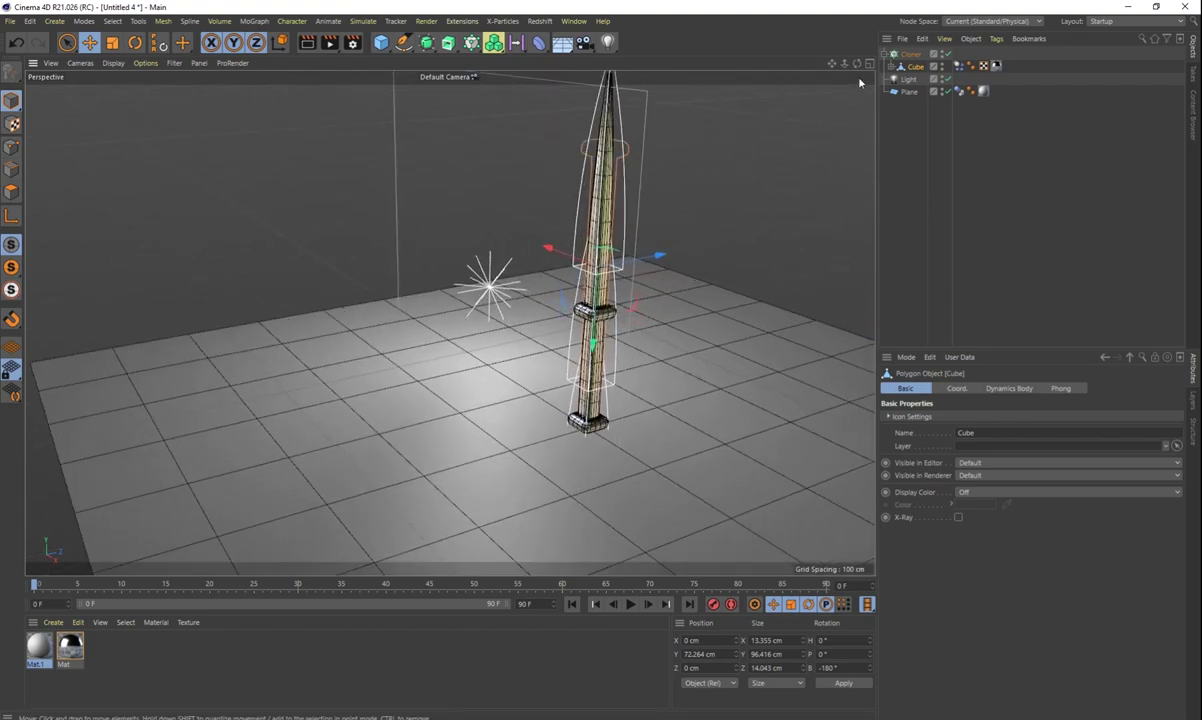
pyautogui.click(910, 54)
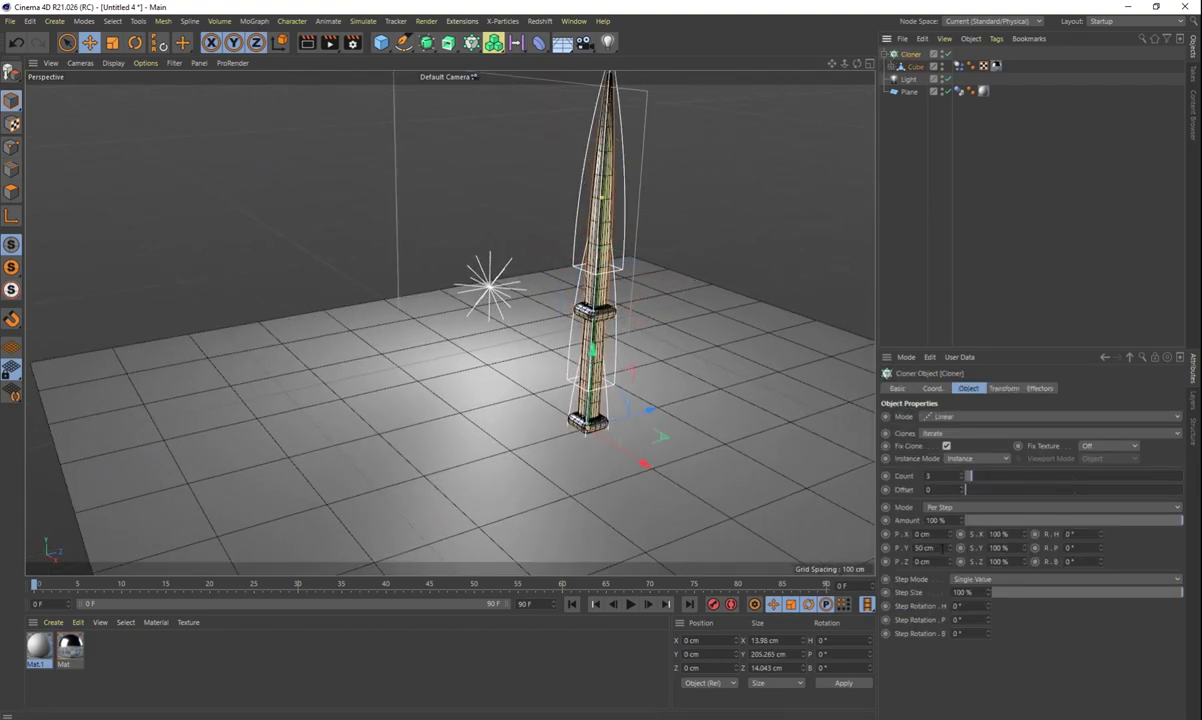
pyautogui.write('0')
pyautogui.press('Return')
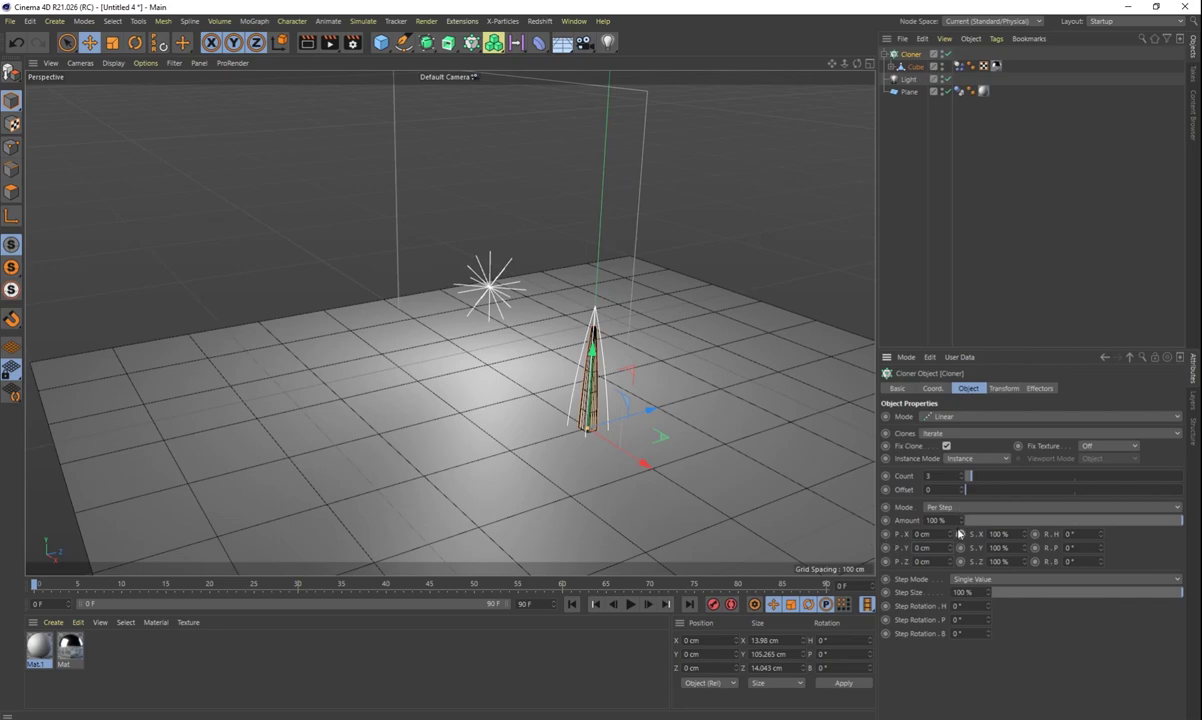
pyautogui.moveTo(951, 534); pyautogui.dragTo(990, 534)
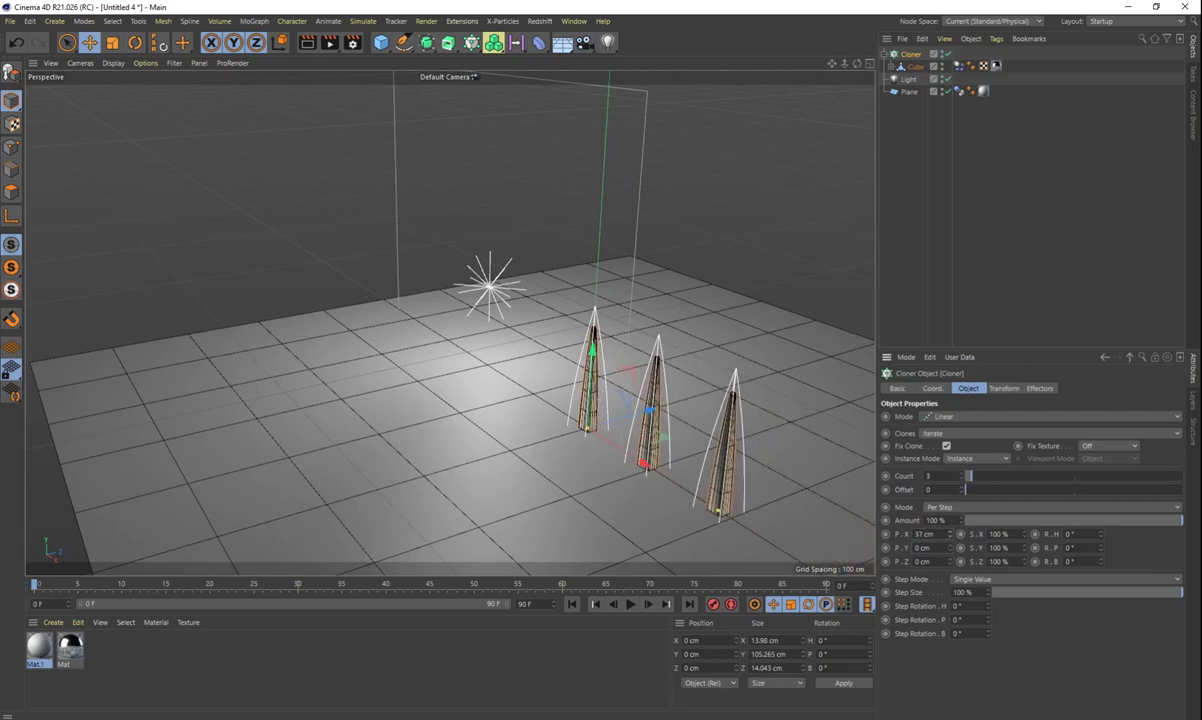
# Raise the Cloner to about 78.7 cm above the floor plane and pitch it to about 118°.
pyautogui.moveTo(592, 352); pyautogui.dragTo(602, 168)
pyautogui.press('r')
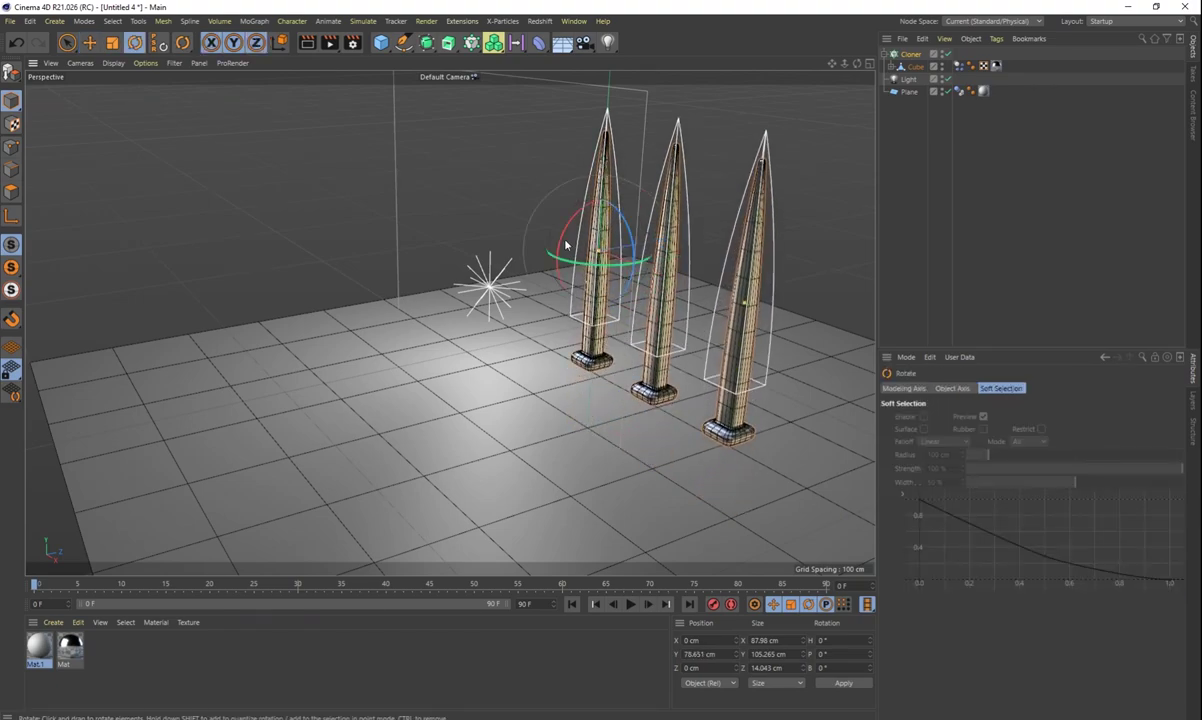
pyautogui.moveTo(563, 243); pyautogui.dragTo(744, 445)
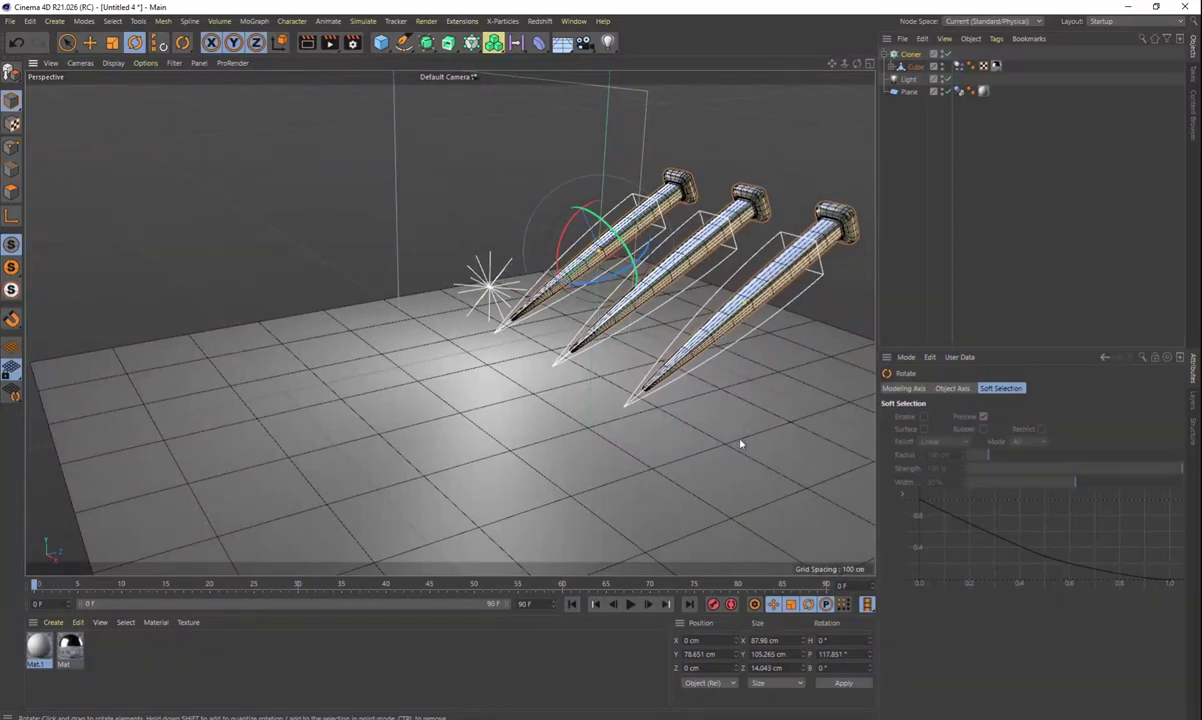
pyautogui.keyDown('alt'); pyautogui.moveTo(691, 450); pyautogui.dragTo(563, 470, button='middle'); pyautogui.keyUp('alt')
pyautogui.click(936, 255)
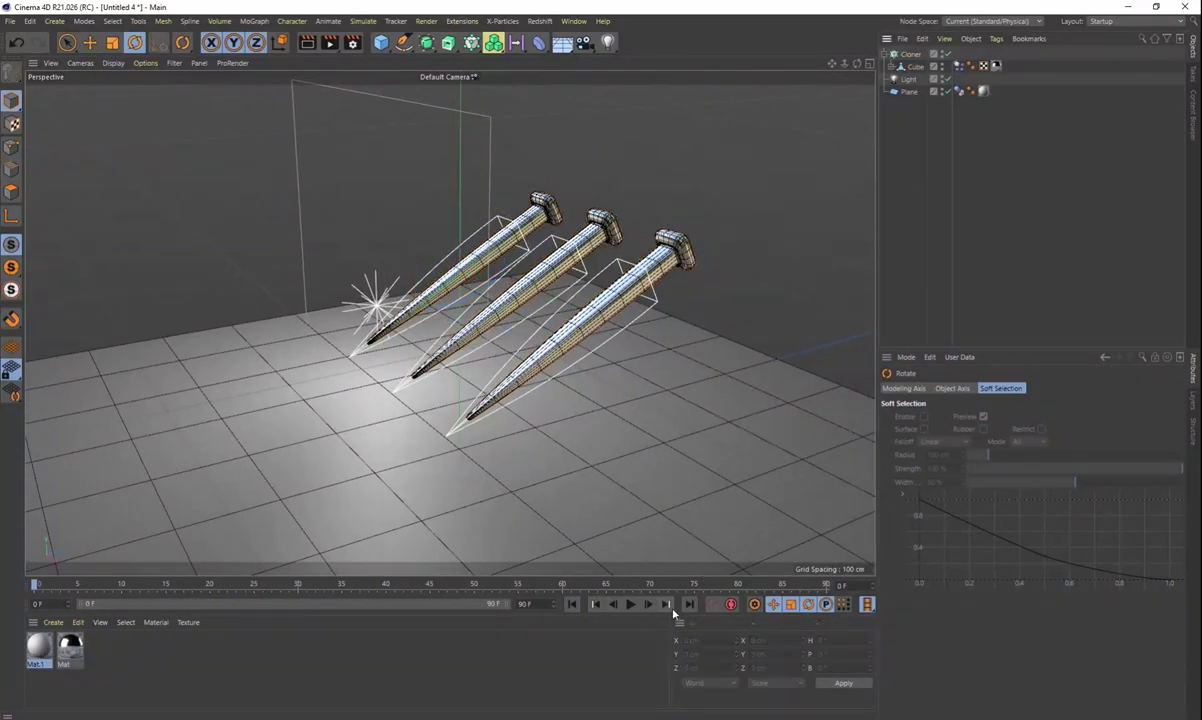
# Play the drop simulation of the three nails, rewind it, and replay it to frame 32.
pyautogui.click(630, 604)
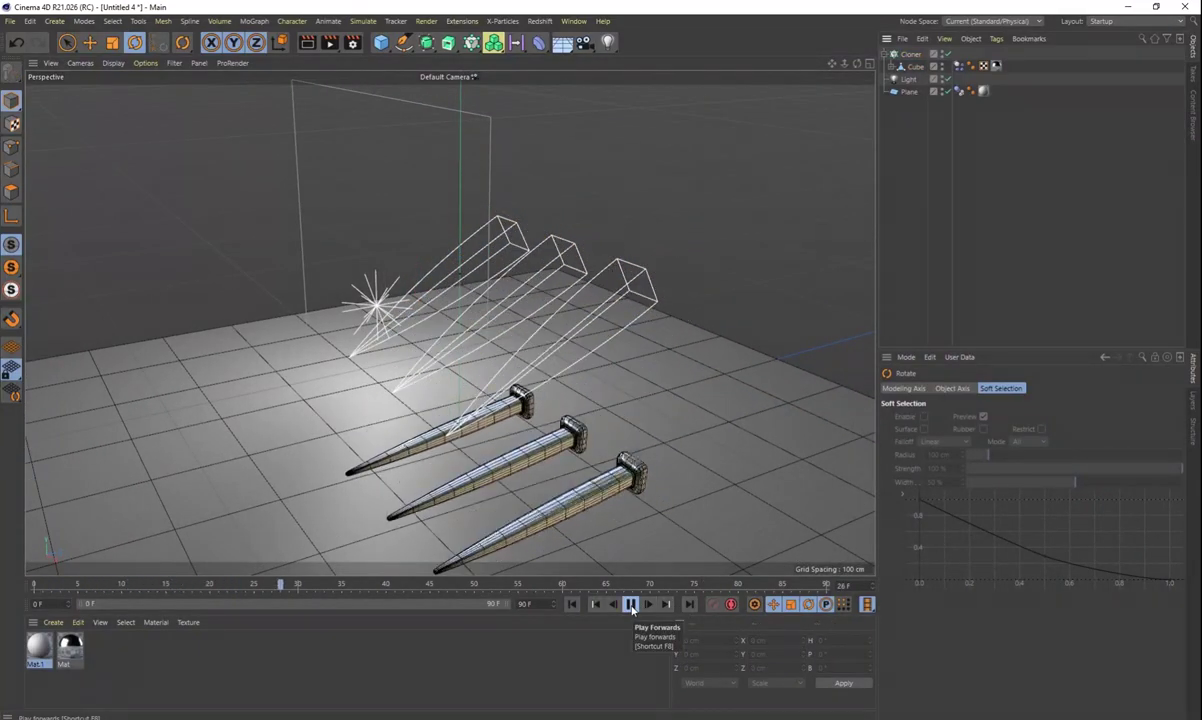
pyautogui.click(632, 606)
pyautogui.keyDown('alt'); pyautogui.moveTo(690, 502); pyautogui.dragTo(668, 467, button='middle'); pyautogui.keyUp('alt')
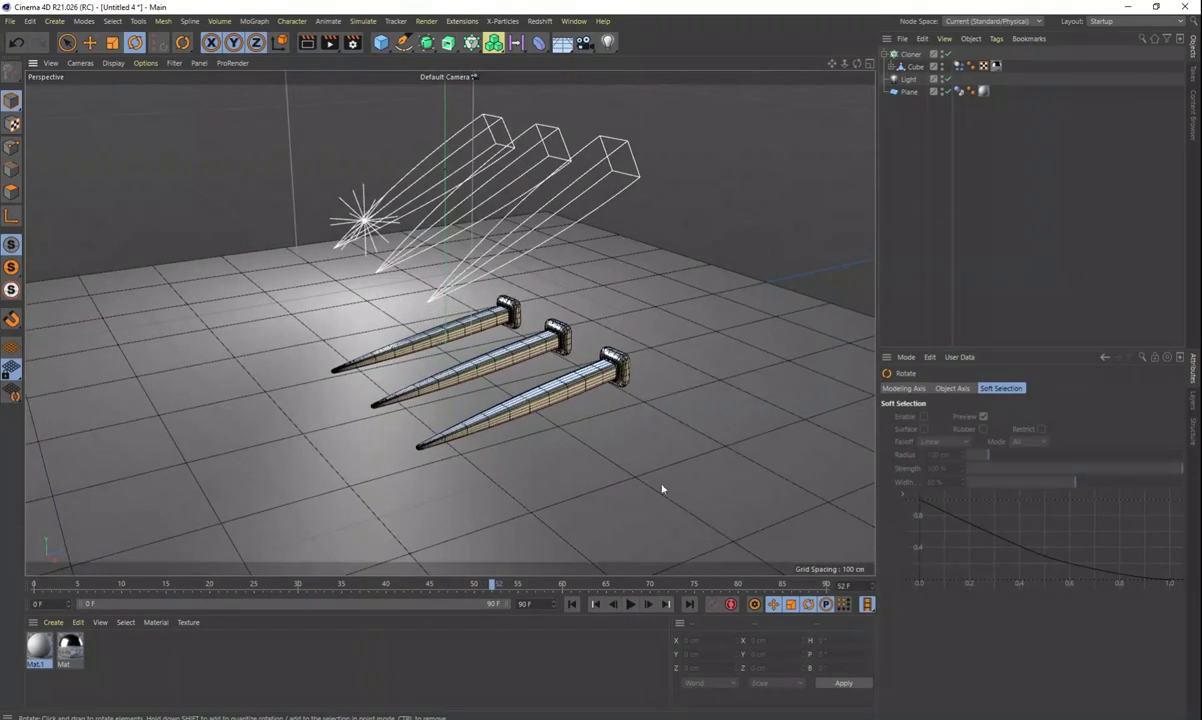
pyautogui.click(632, 605)
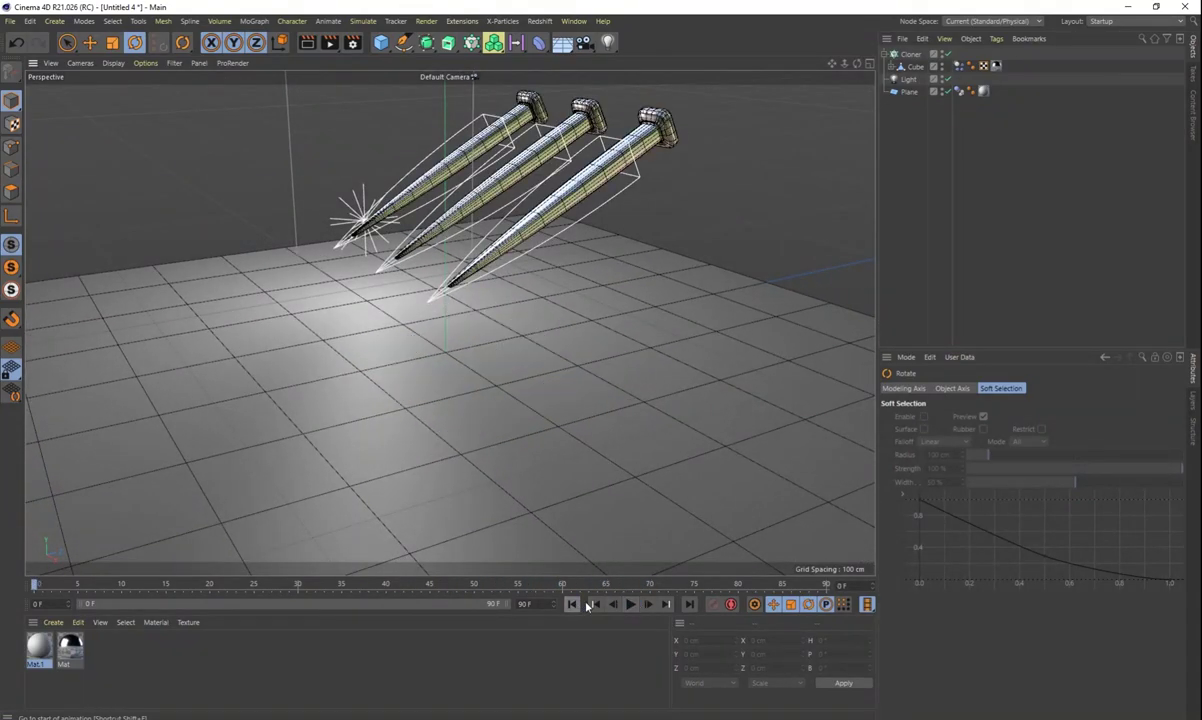
pyautogui.click(630, 604)
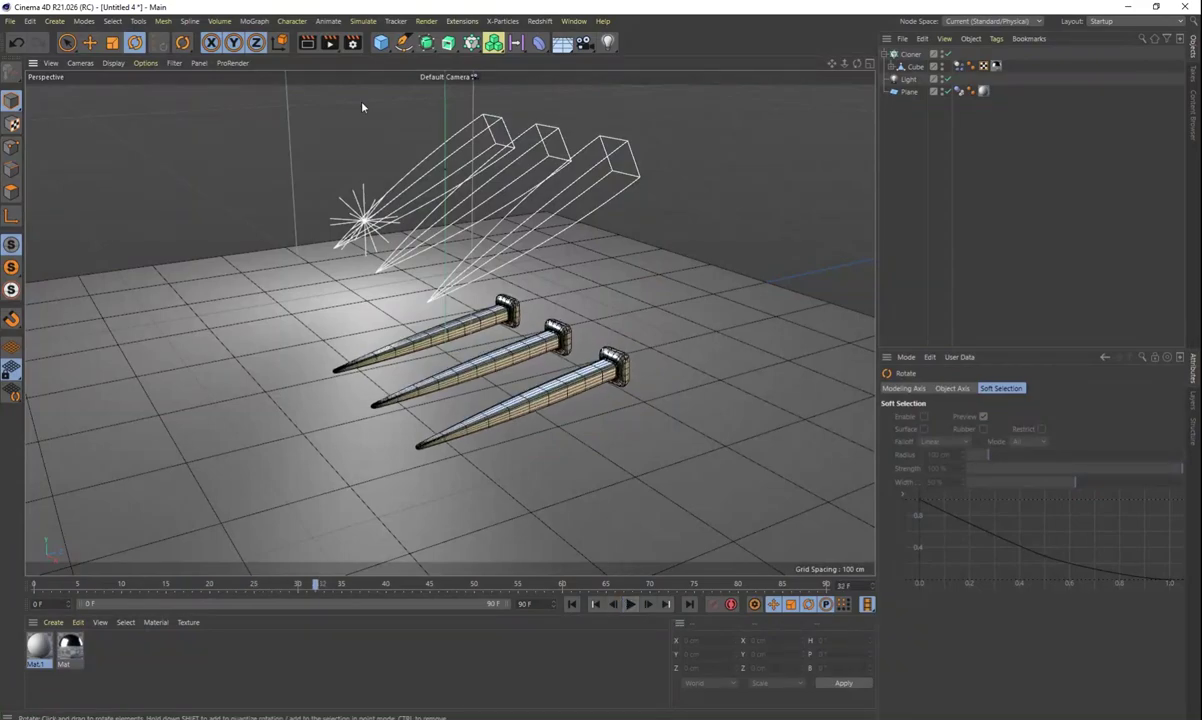
# Render the three fallen nails to the Picture Viewer, examine them up close, and rewind the timeline to frame 0.
pyautogui.click(329, 42)
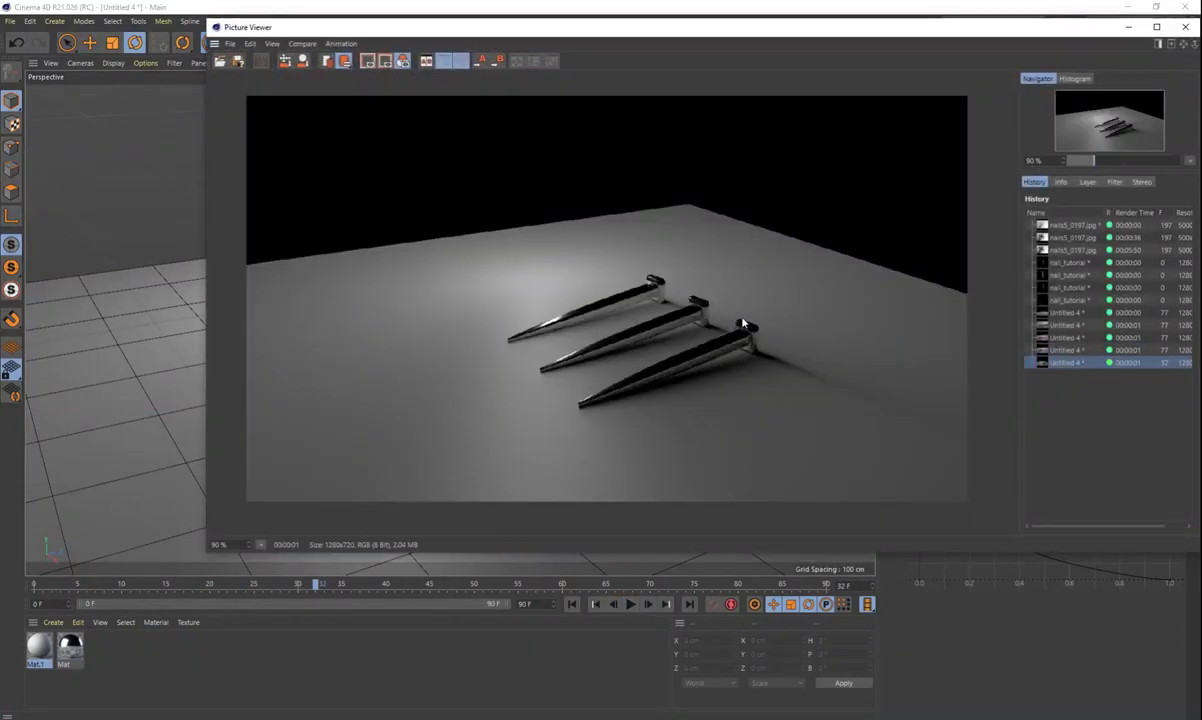
pyautogui.scroll(3, 674, 348)
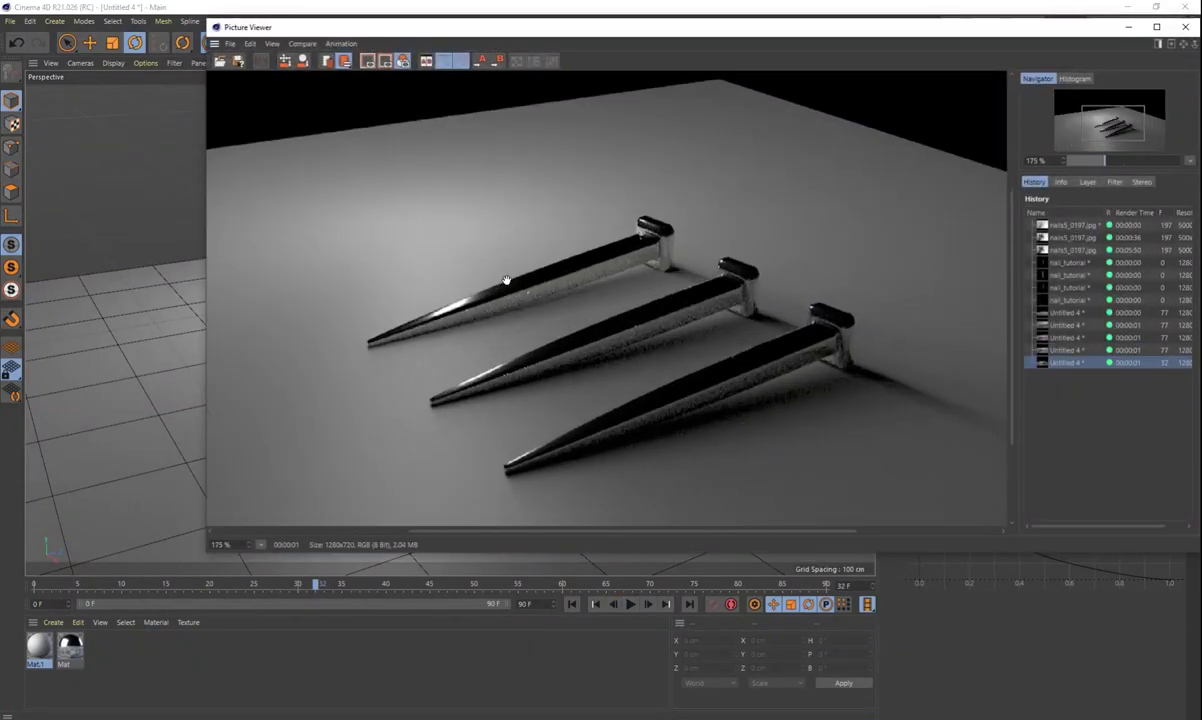
pyautogui.scroll(-1, 590, 330)
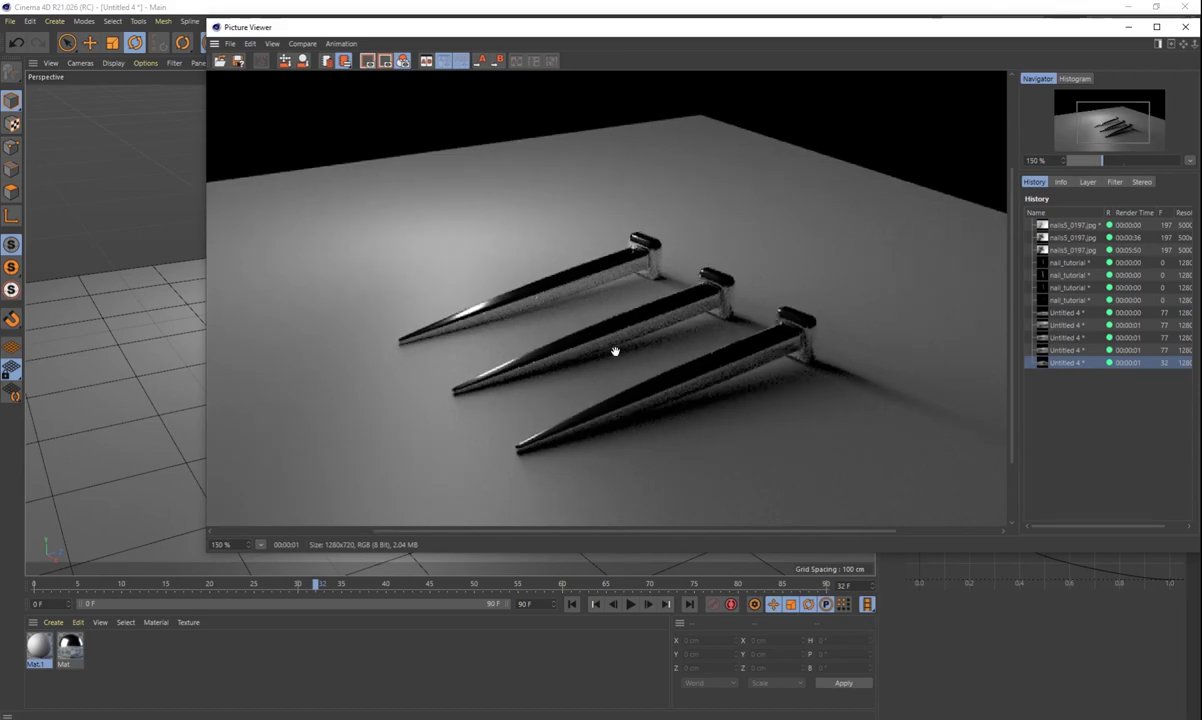
pyautogui.click(1190, 29)
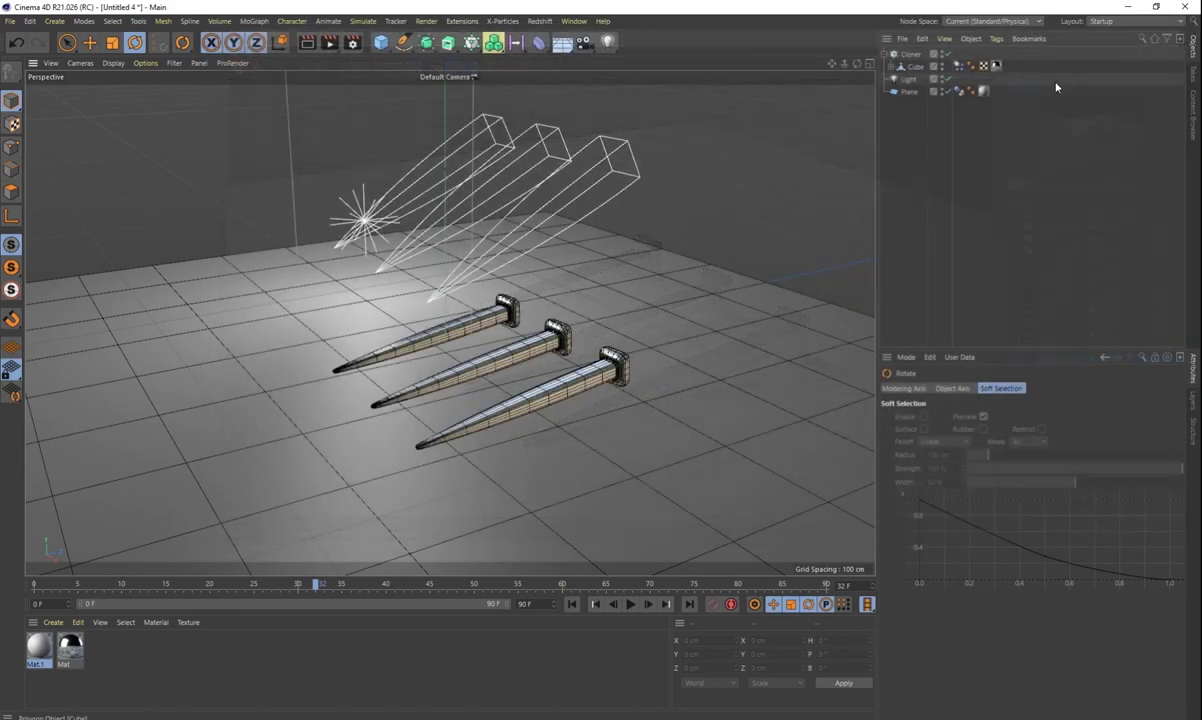
pyautogui.keyDown('alt'); pyautogui.moveTo(496, 360); pyautogui.dragTo(505, 378); pyautogui.keyUp('alt')
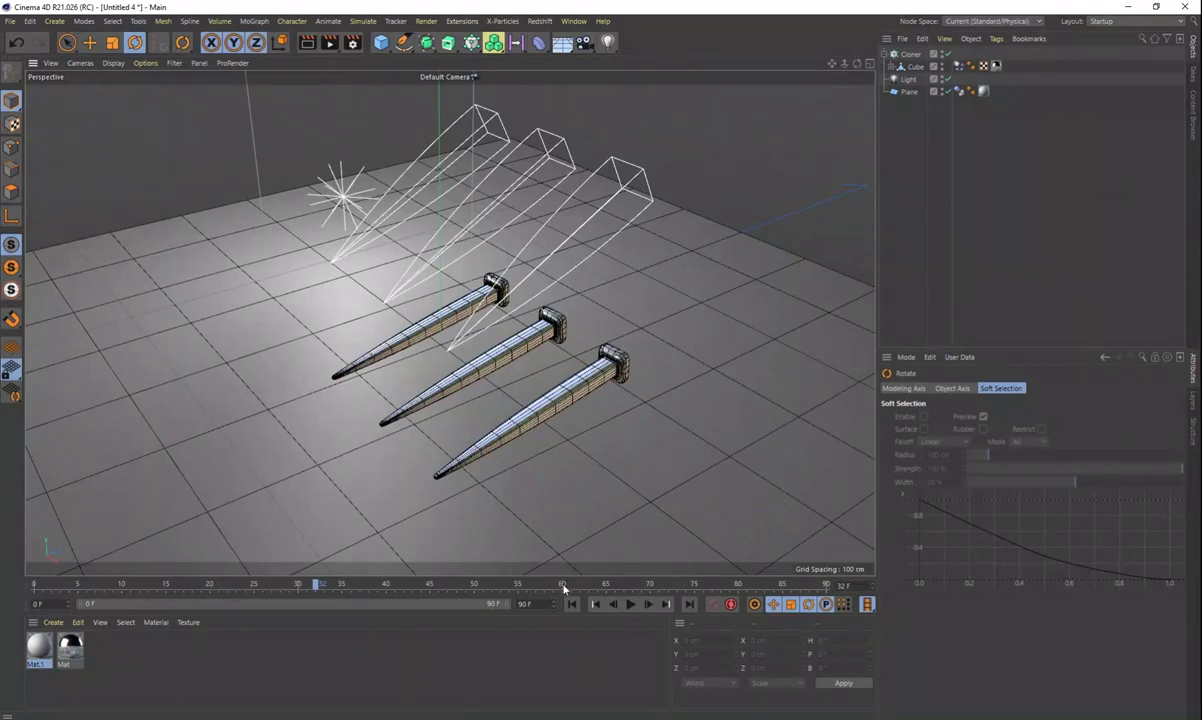
pyautogui.click(569, 604)
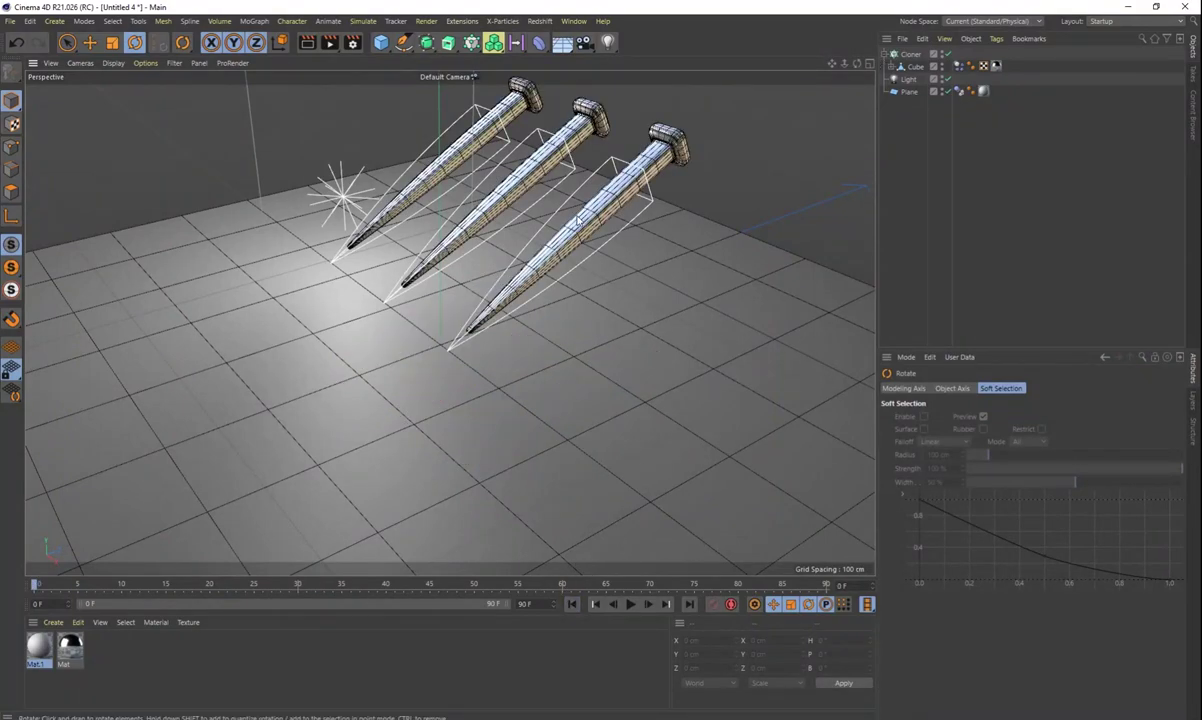
# Try a clone count of 20 with the Cloner's X spacing.
pyautogui.click(909, 54)
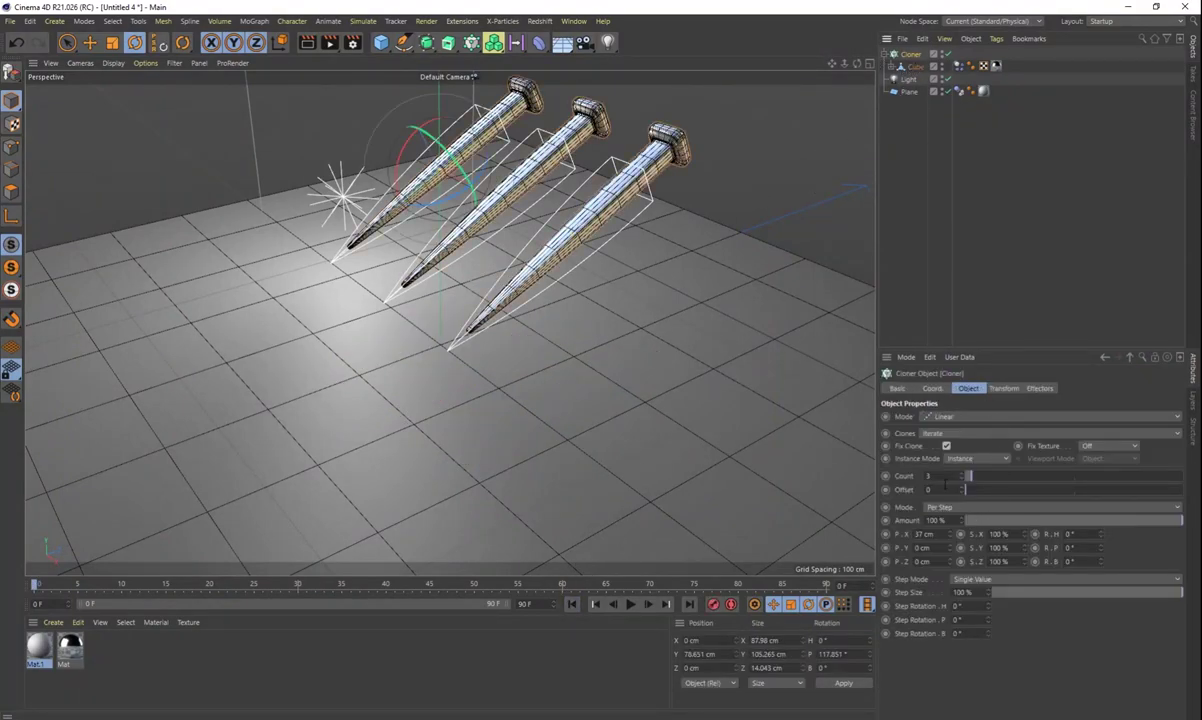
pyautogui.write('20')
pyautogui.press('Return')
pyautogui.keyDown('alt'); pyautogui.moveTo(770, 478); pyautogui.dragTo(506, 407); pyautogui.keyUp('alt')
# Set the Cloner's count to 3, its per-step X offset to 0 cm and its Z offset to 39 cm.
pyautogui.click(971, 476)
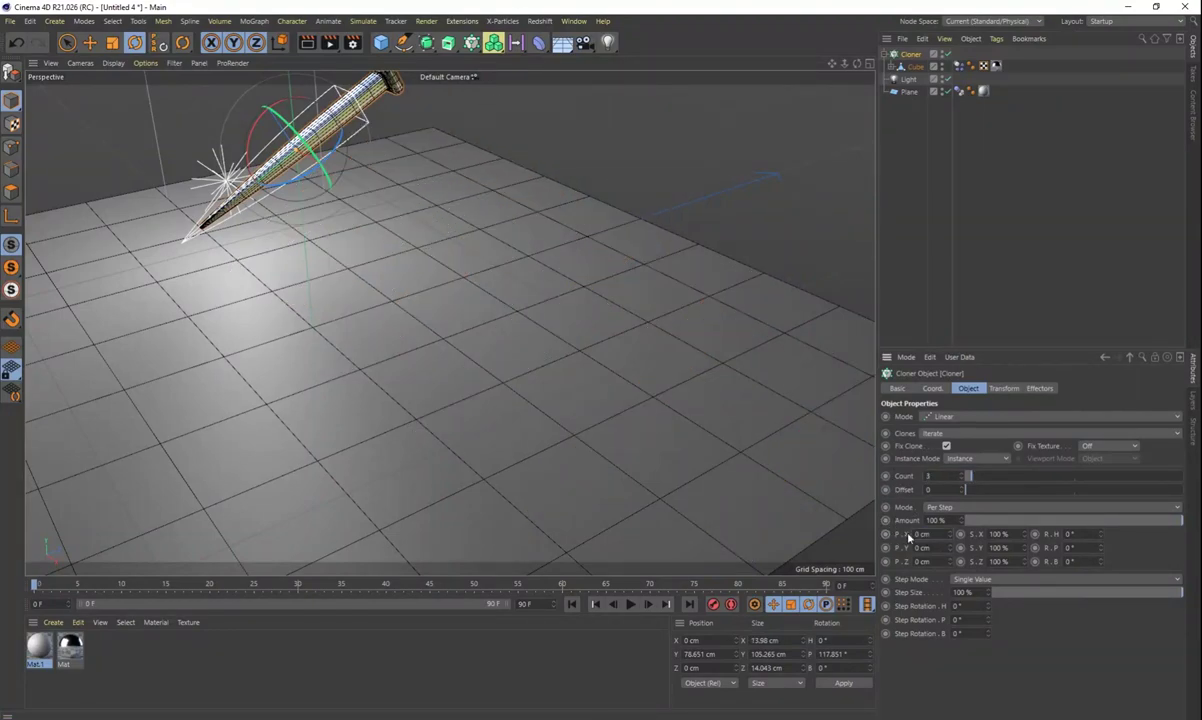
pyautogui.moveTo(950, 549); pyautogui.dragTo(952, 523)
pyautogui.hotkey('ctrl', 'z')
pyautogui.keyDown('alt'); pyautogui.moveTo(598, 455); pyautogui.dragTo(572, 376); pyautogui.keyUp('alt')
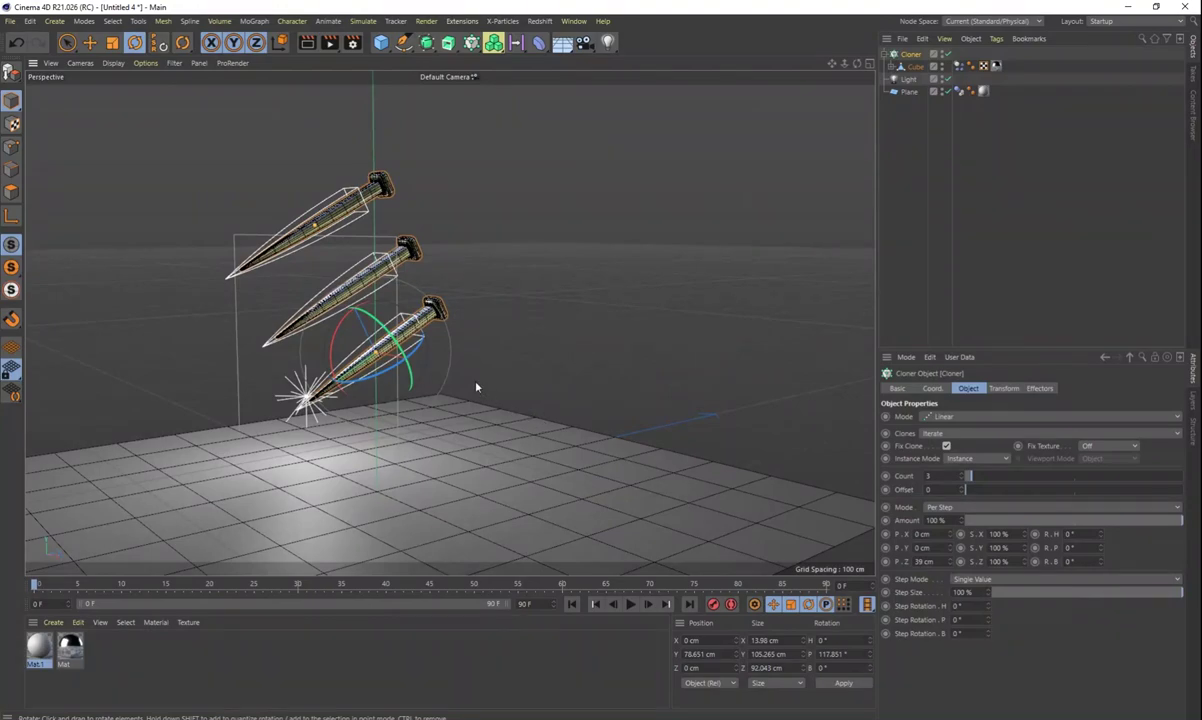
# Rotate the Cloner to a pitch of about 92.6° and set its clone count to 20.
pyautogui.press('r')
pyautogui.moveTo(316, 310); pyautogui.dragTo(348, 317)
pyautogui.click(909, 54)
pyautogui.moveTo(937, 476); pyautogui.dragTo(908, 473)
pyautogui.write('20')
pyautogui.press('Return')
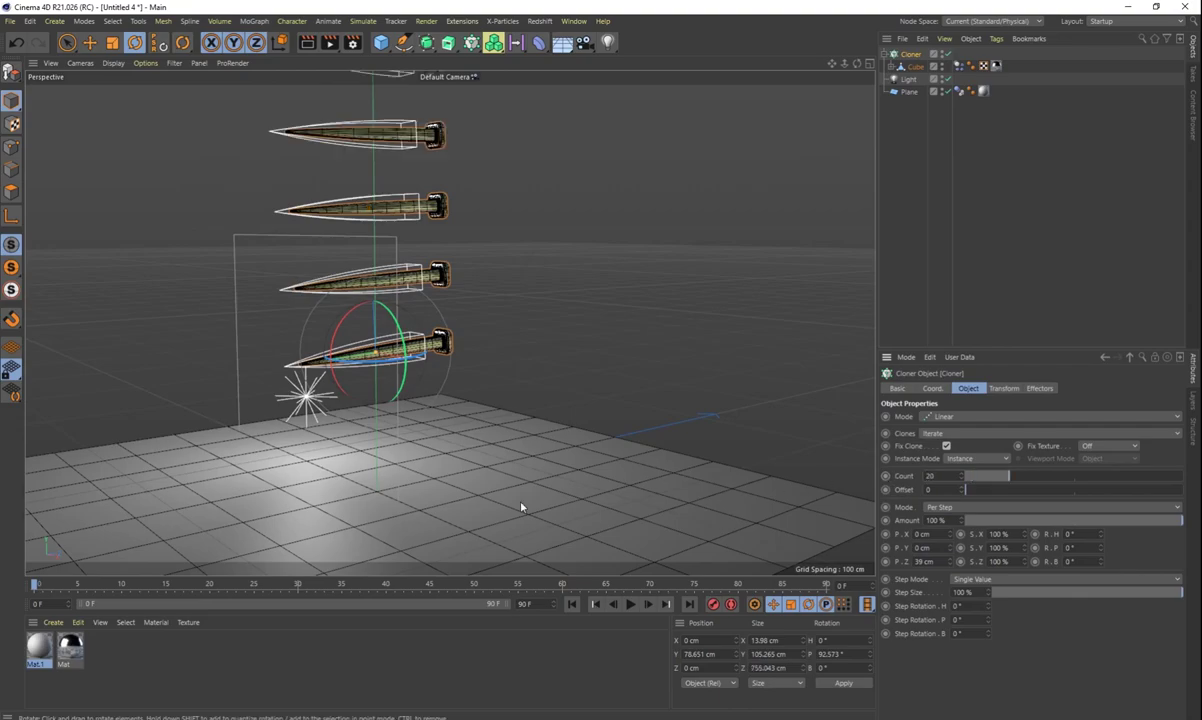
# Play the simulation of the 20 falling nails, stop at frame 47, and inspect the pile.
pyautogui.click(630, 605)
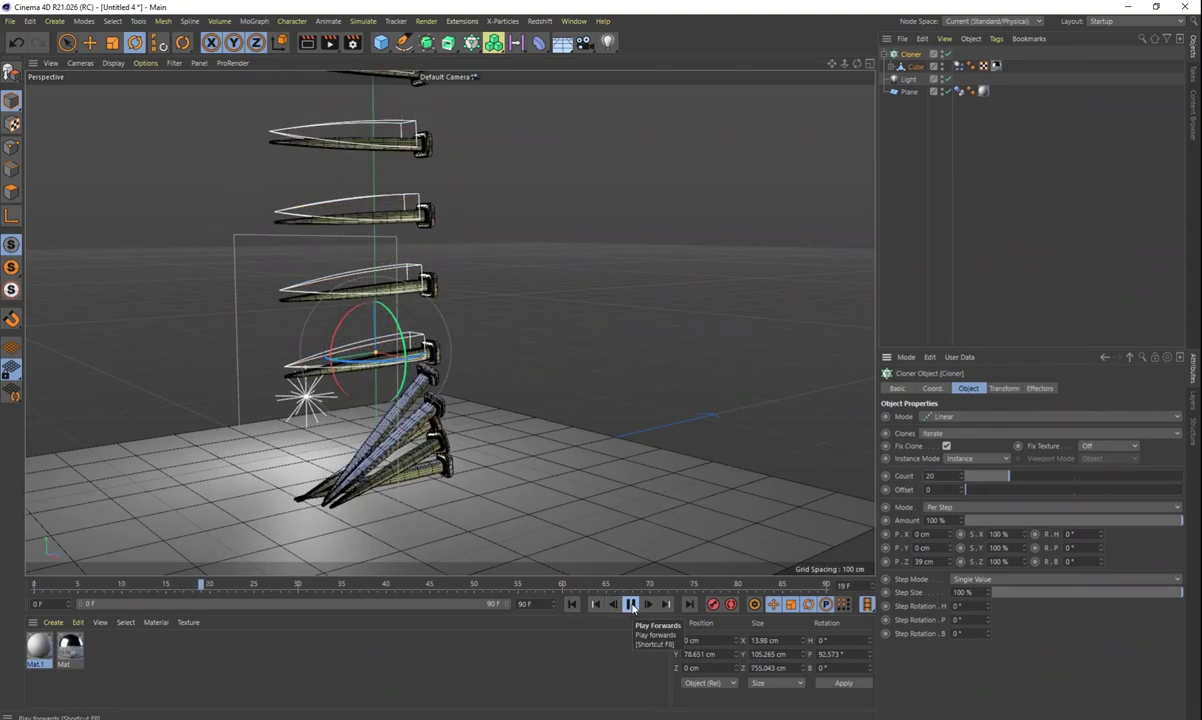
pyautogui.click(631, 605)
pyautogui.keyDown('alt'); pyautogui.moveTo(358, 430); pyautogui.dragTo(380, 485); pyautogui.keyUp('alt')
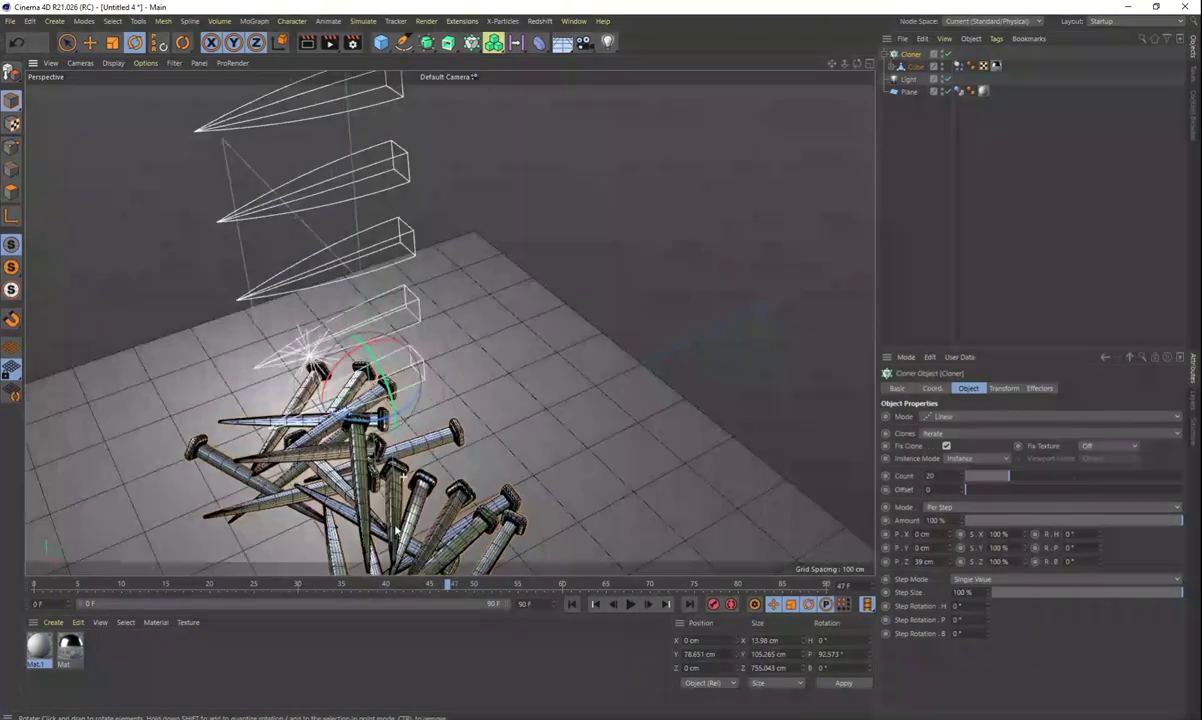
pyautogui.keyDown('alt'); pyautogui.moveTo(380, 482); pyautogui.dragTo(459, 398, button='middle'); pyautogui.keyUp('alt')
pyautogui.scroll(3, 459, 398)
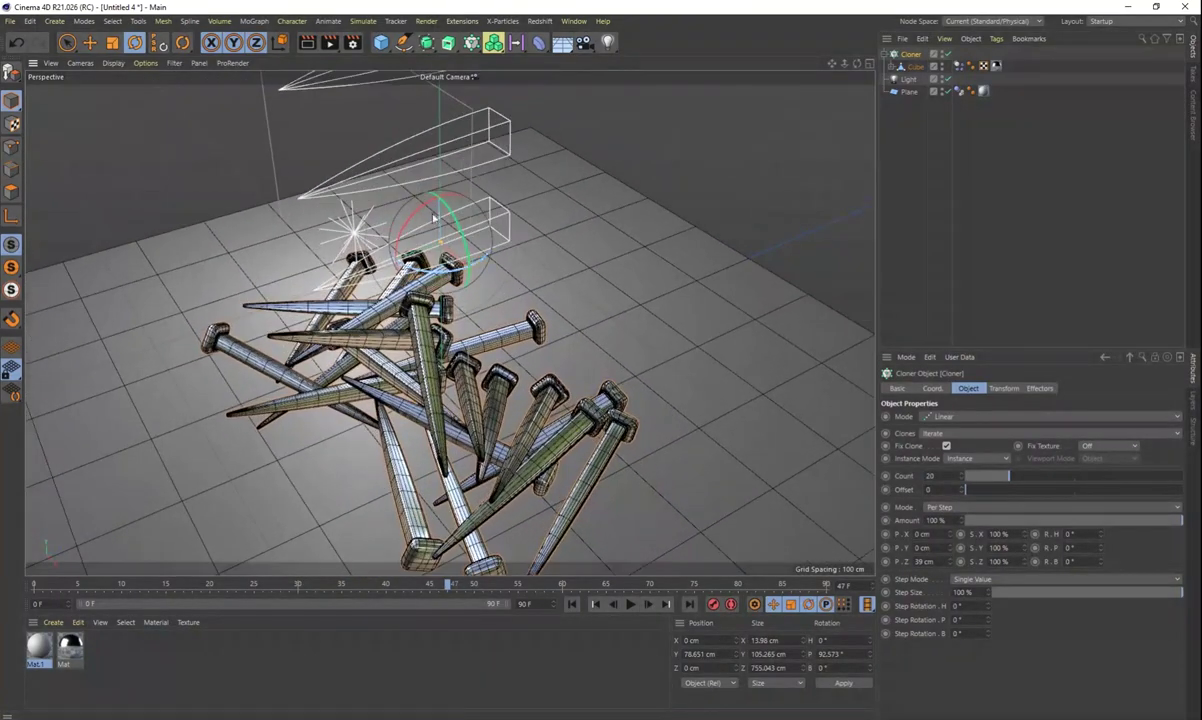
# Render the nail pile to the Picture Viewer, minimize the render, and review the pile from a higher angle.
pyautogui.click(329, 43)
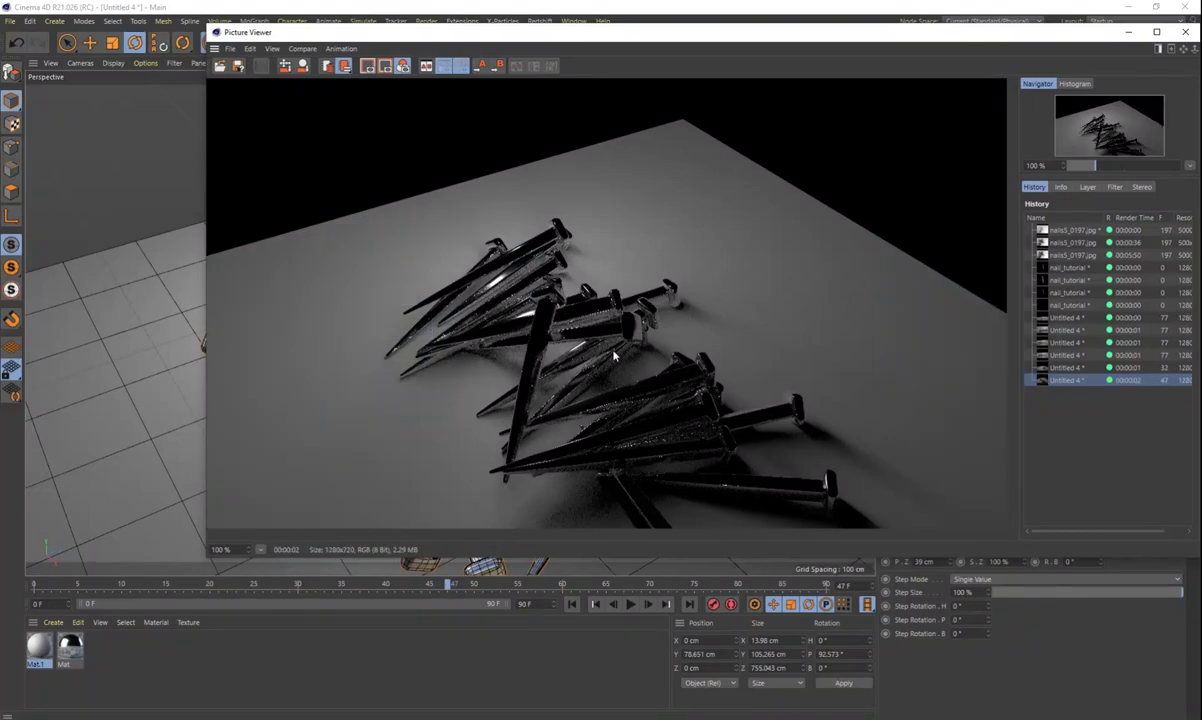
pyautogui.click(1127, 31)
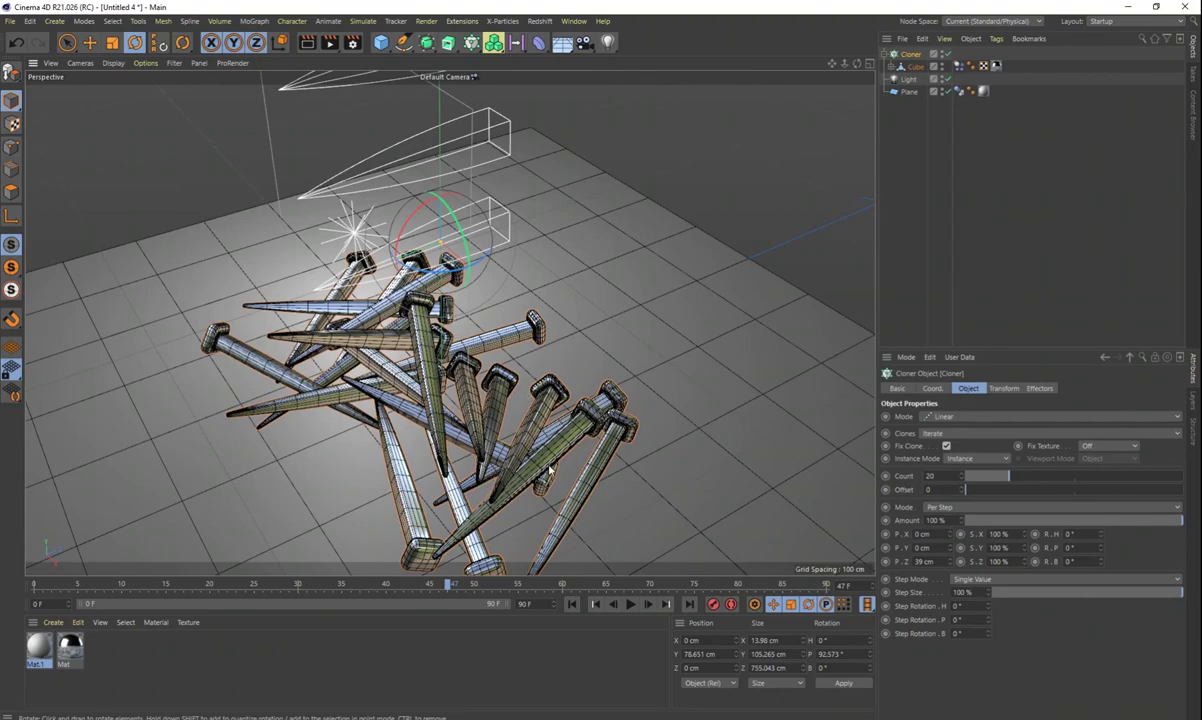
pyautogui.keyDown('alt'); pyautogui.moveTo(588, 486); pyautogui.dragTo(665, 399); pyautogui.keyUp('alt')
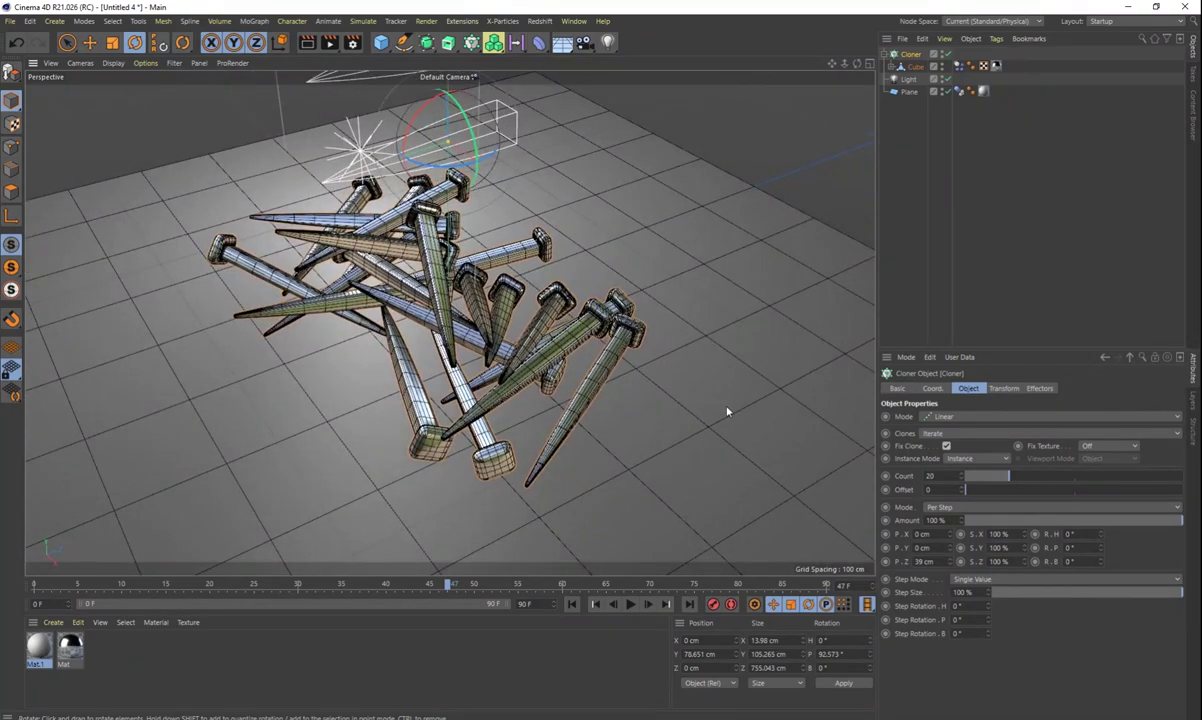
pyautogui.click(928, 167)
pyautogui.keyDown('alt'); pyautogui.moveTo(528, 423); pyautogui.dragTo(541, 404); pyautogui.keyUp('alt')
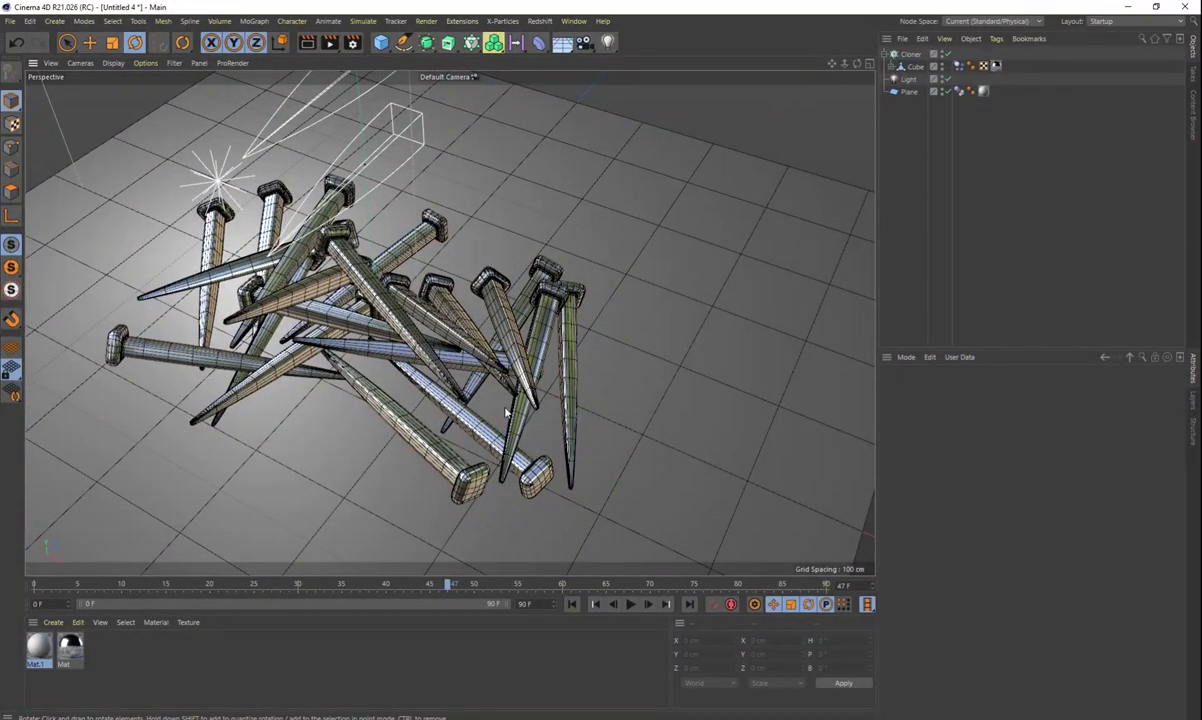
pyautogui.keyDown('alt'); pyautogui.moveTo(506, 368); pyautogui.dragTo(626, 338, button='middle'); pyautogui.keyUp('alt')
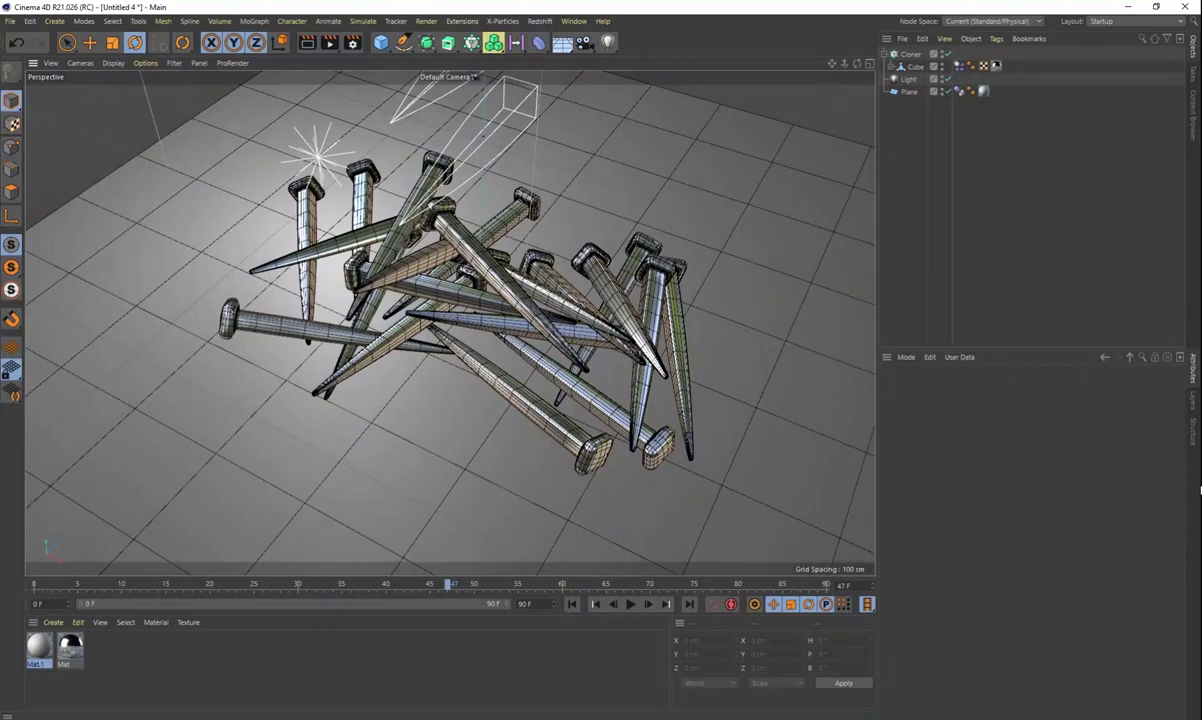